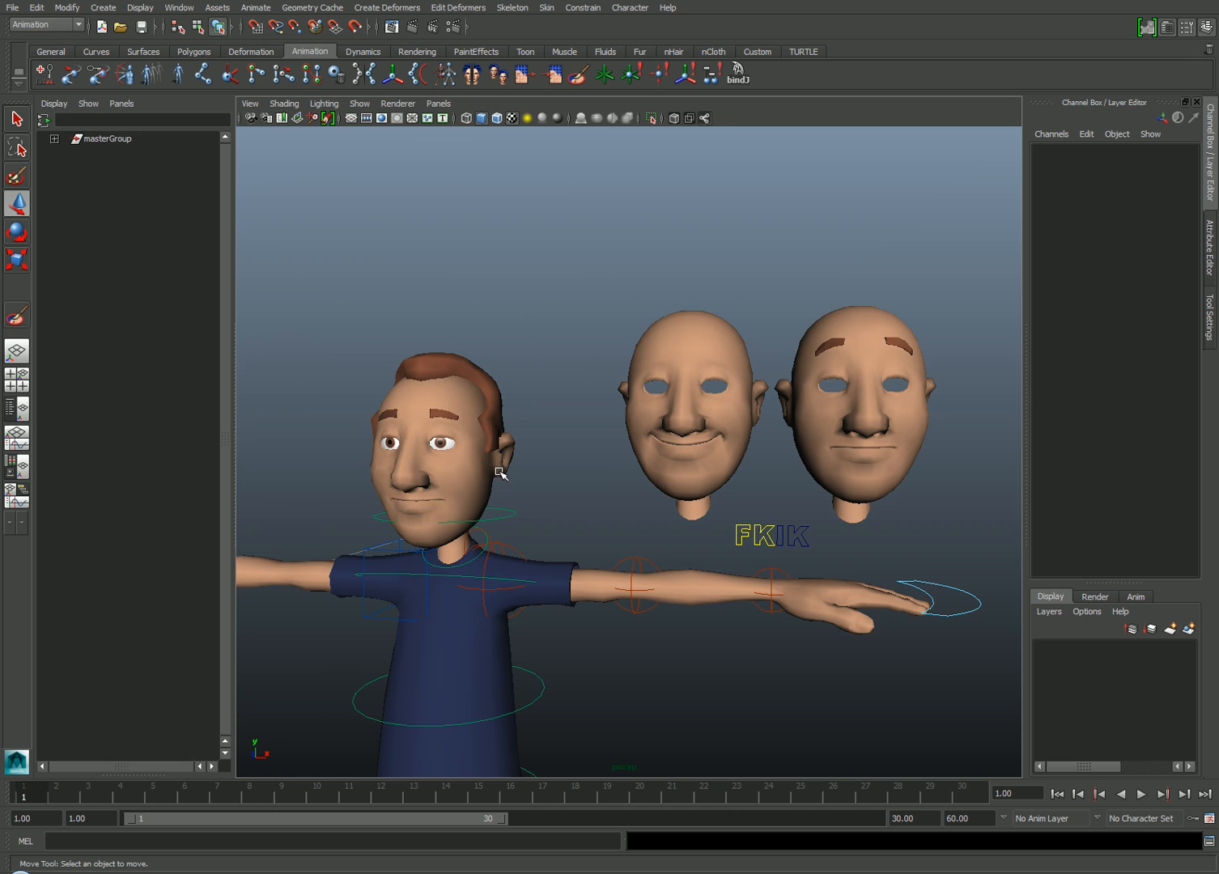
- Try zeroing the smile head's X/Y position onto the face, then undo it back beside the character
alt+middle_drag(740, 489, 602, 494)
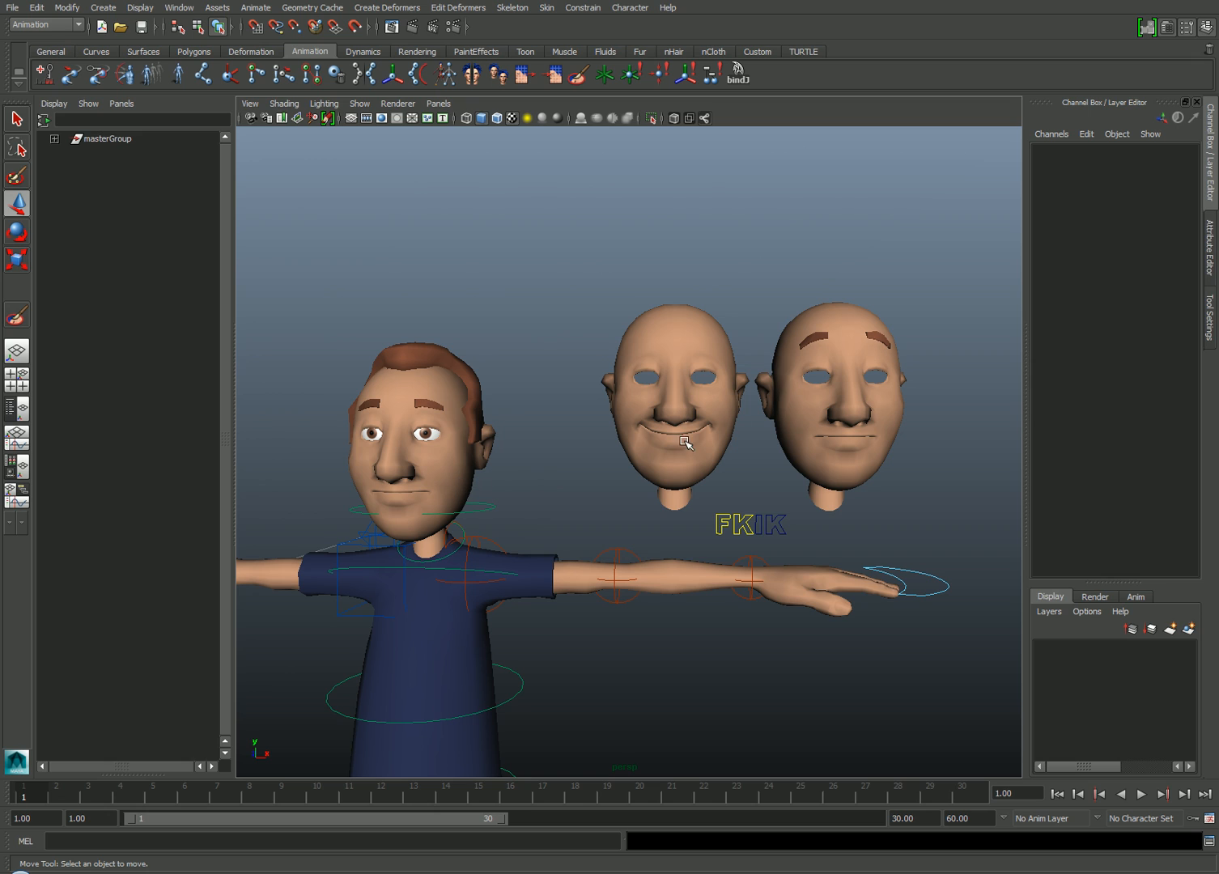
click(736, 427)
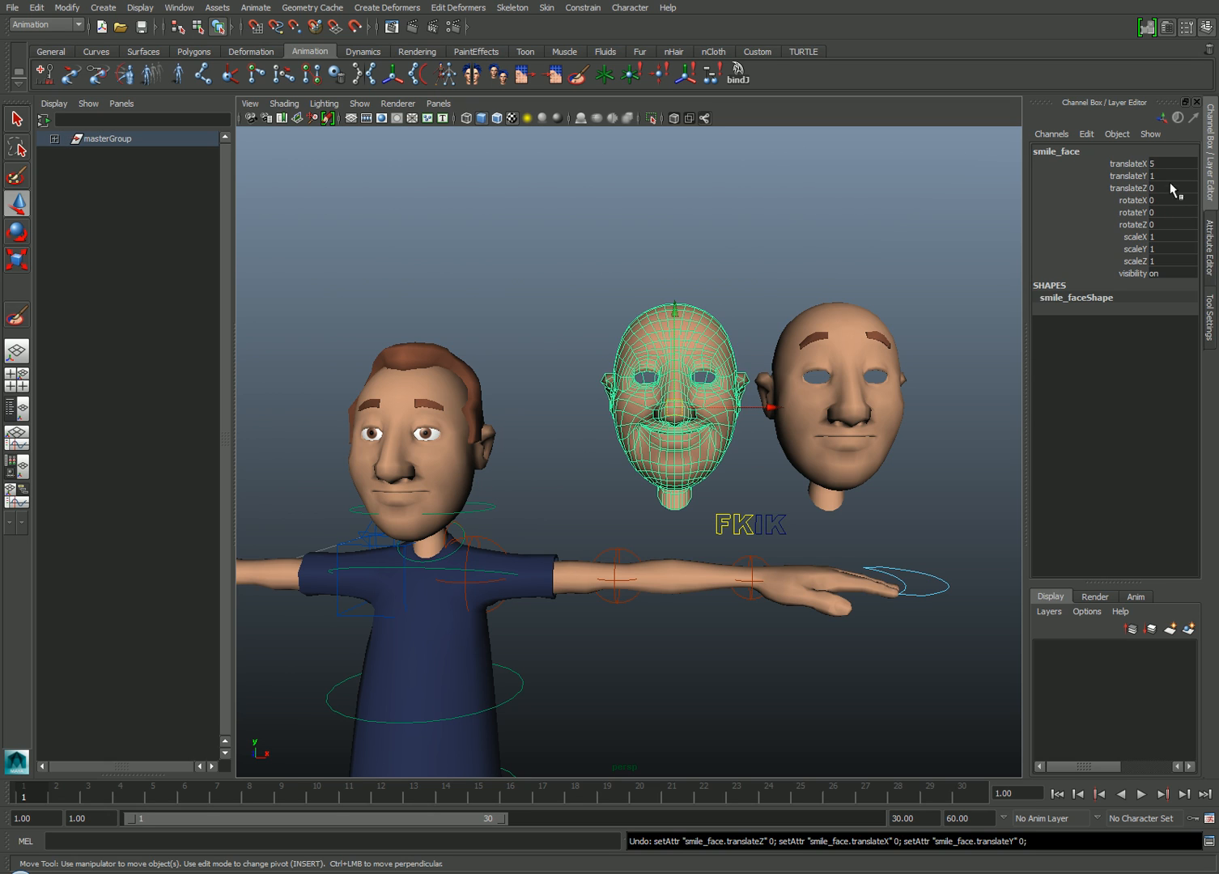
drag(1171, 163, 1171, 175)
text(0)
key(Return)
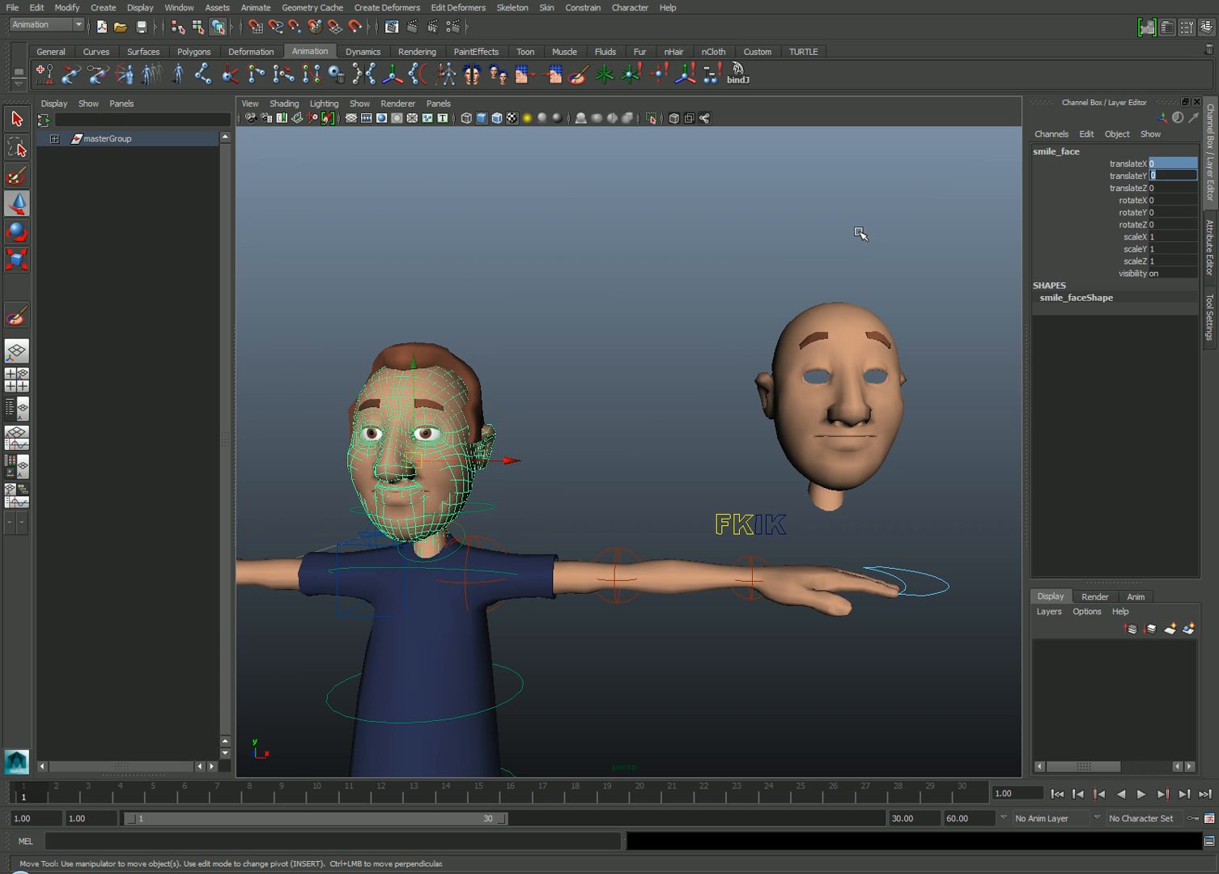
key(ctrl+z)
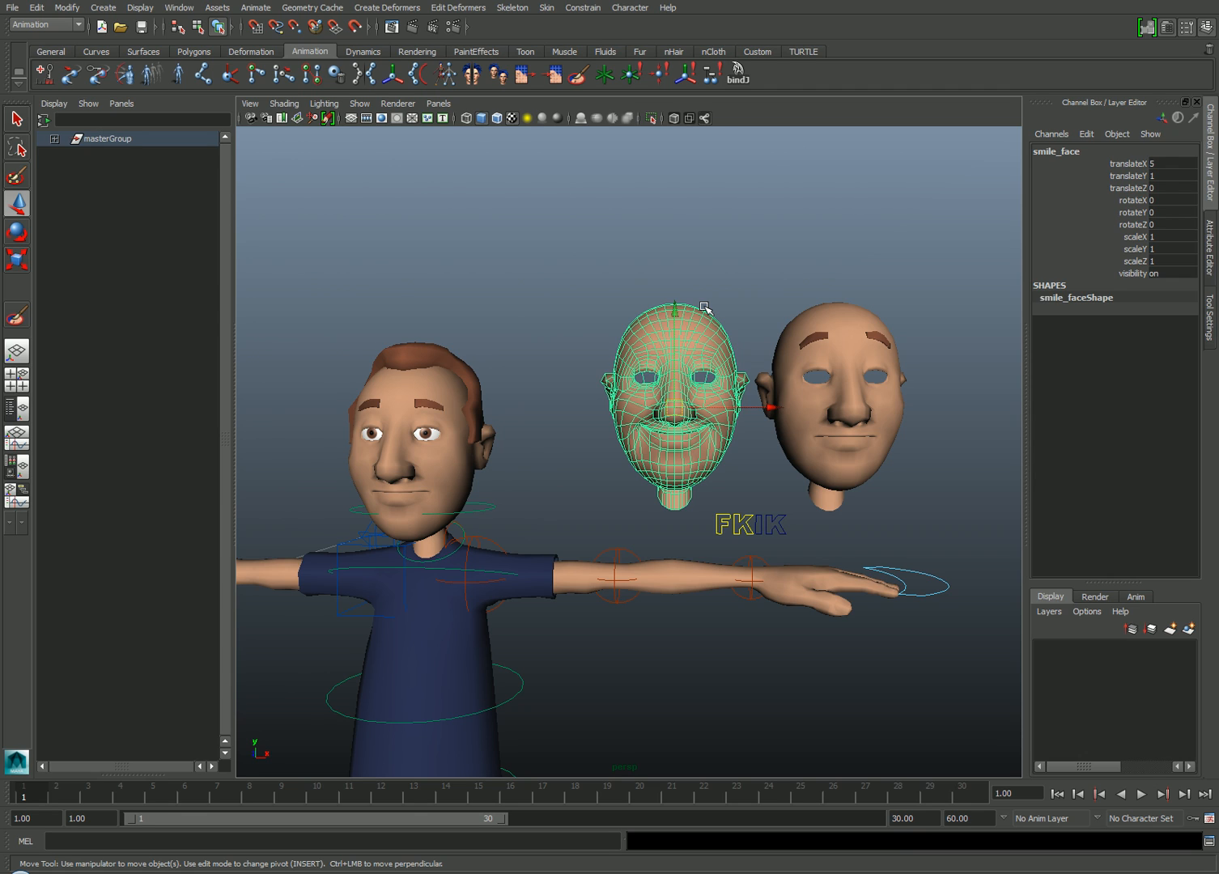
- Select browsUp_face, then smile_face, then the character's face_neutral head last
click(891, 442)
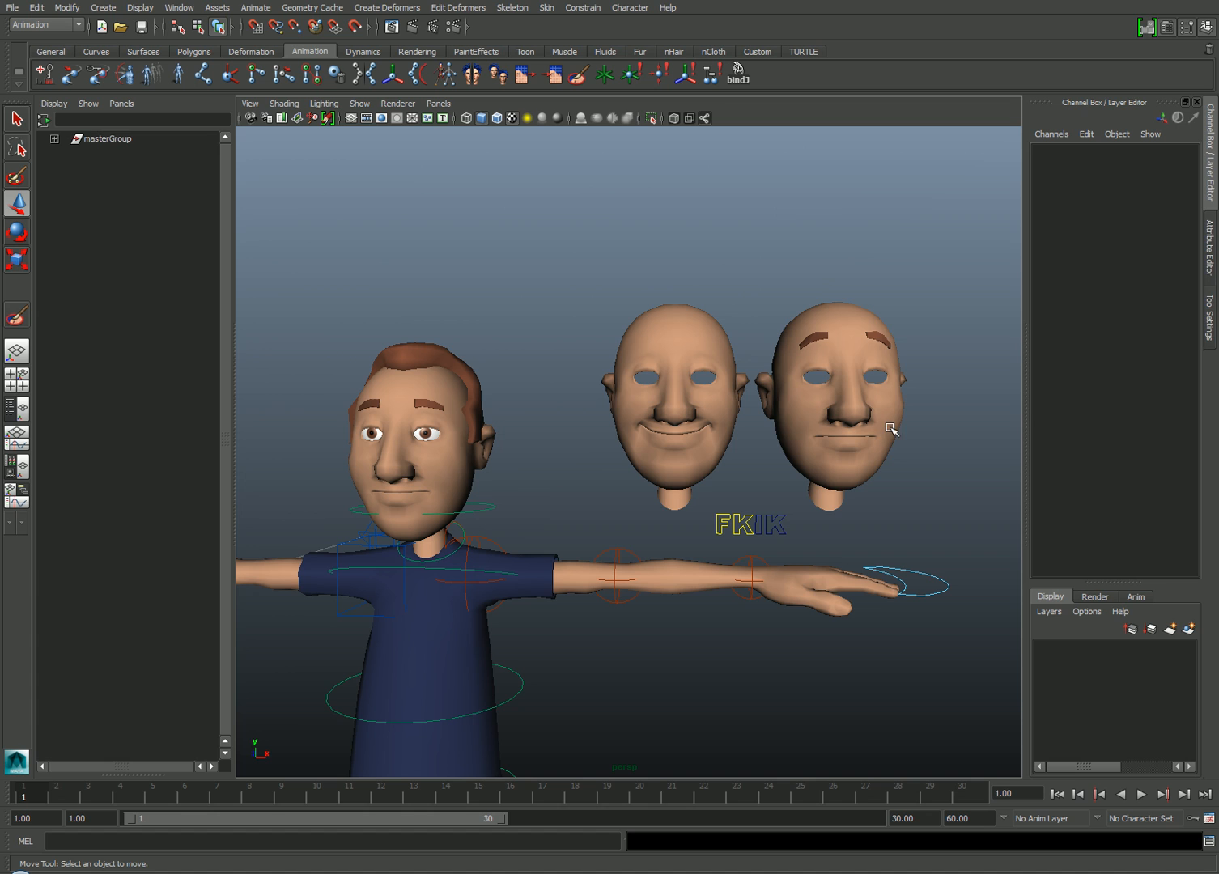
click(885, 422)
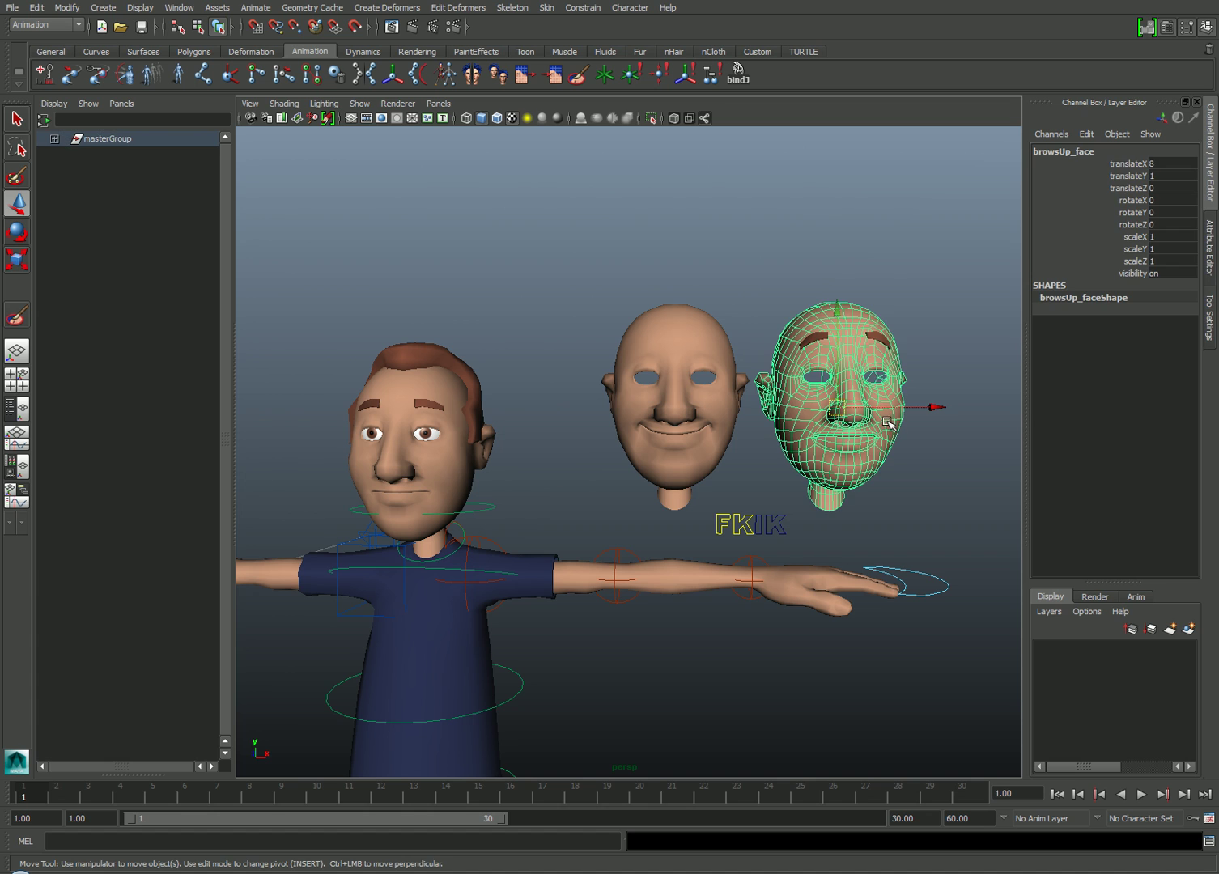
shift+click(704, 410)
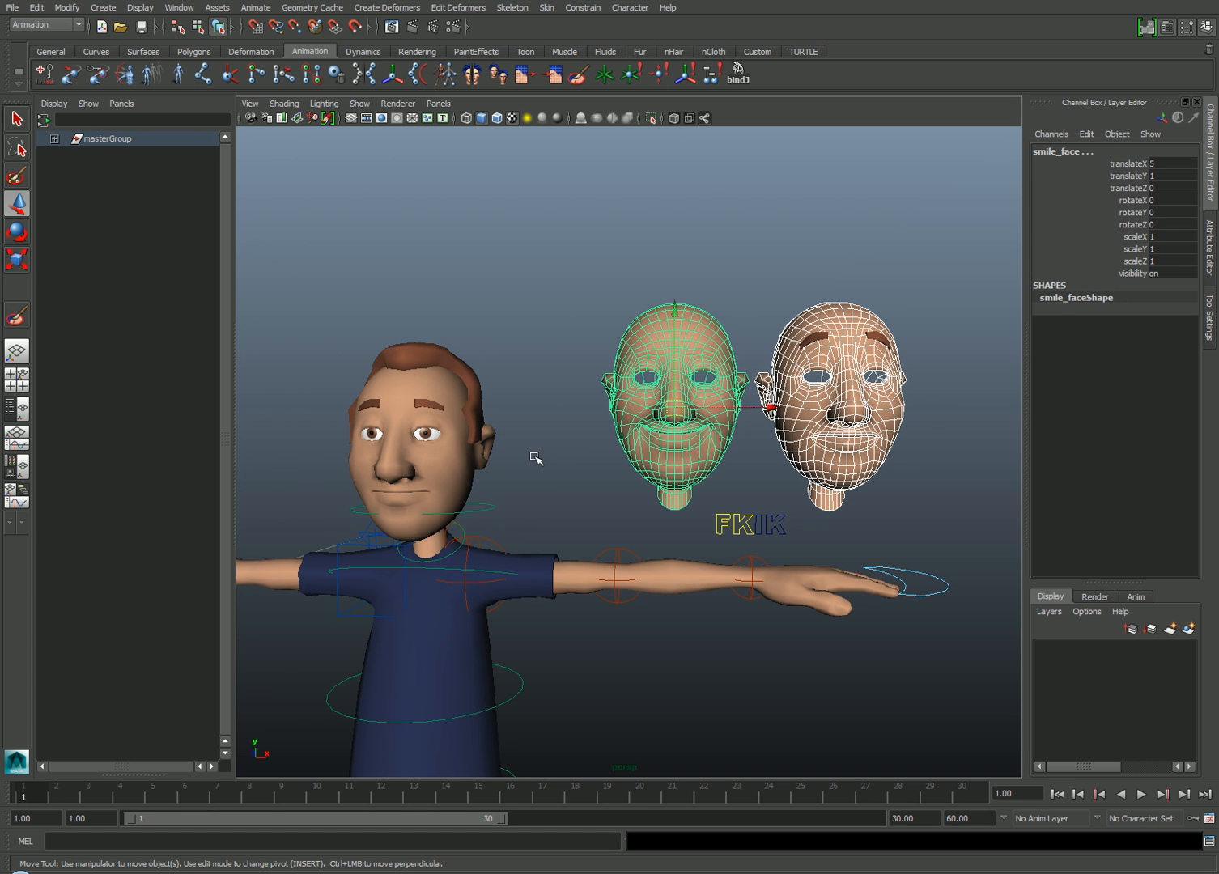
shift+click(474, 470)
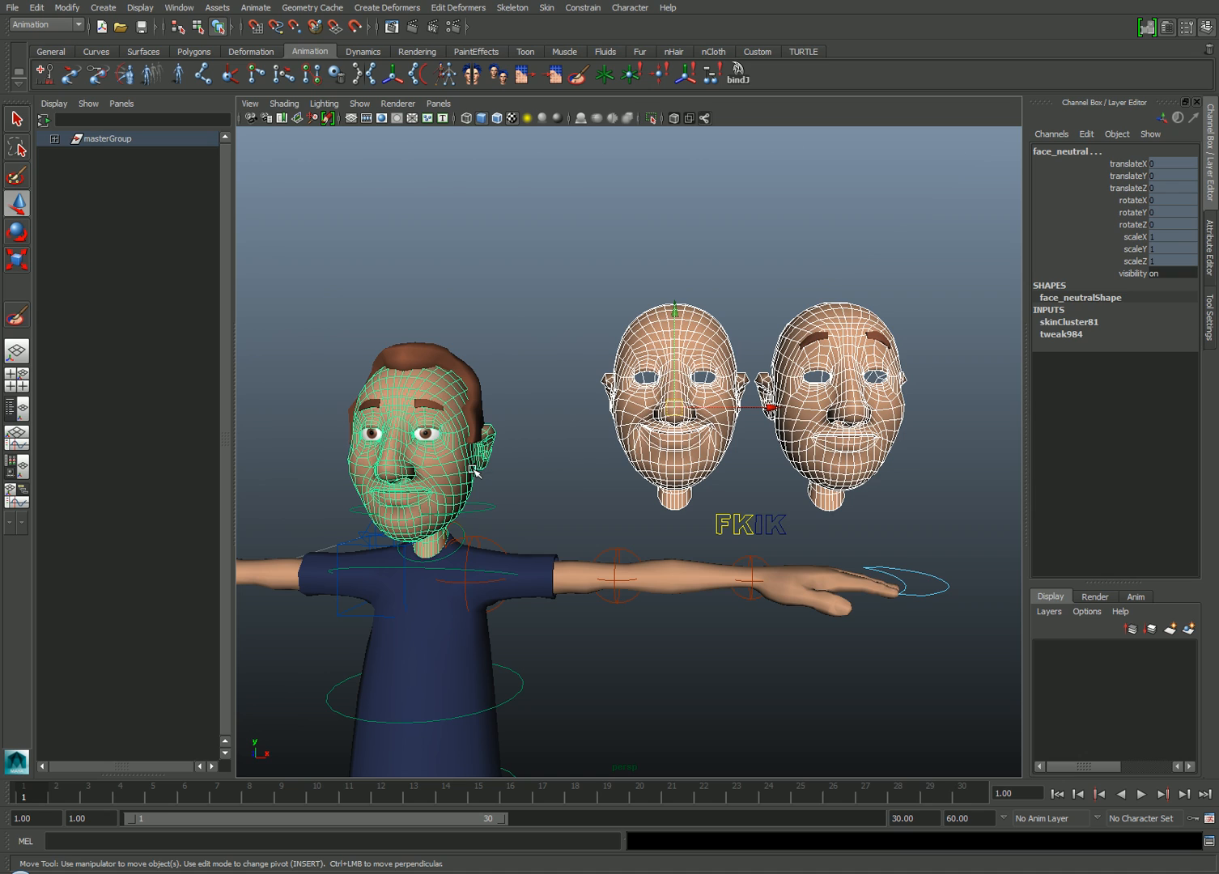
click(388, 9)
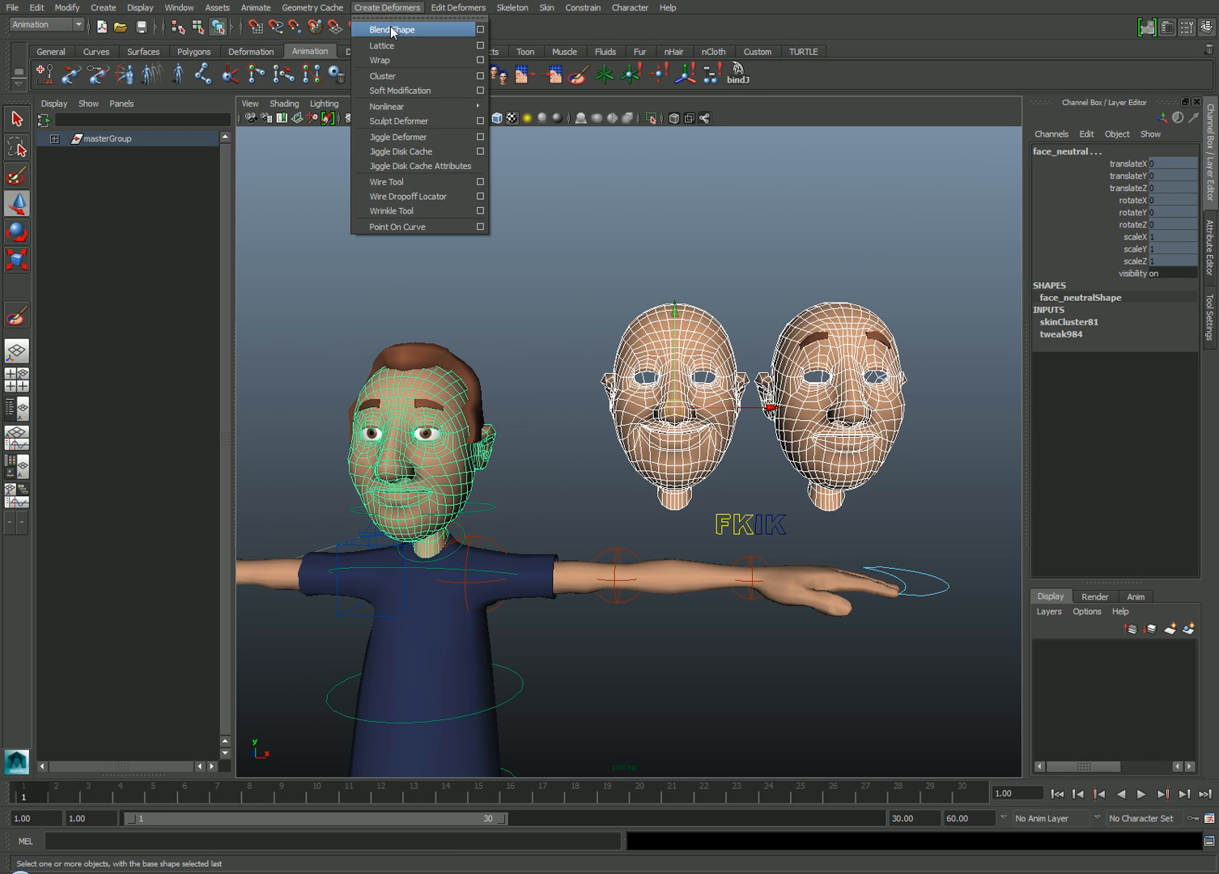
- Apply a default Blend Shape to face_neutral with browsUp_face and smile_face targets, then close the options
click(481, 30)
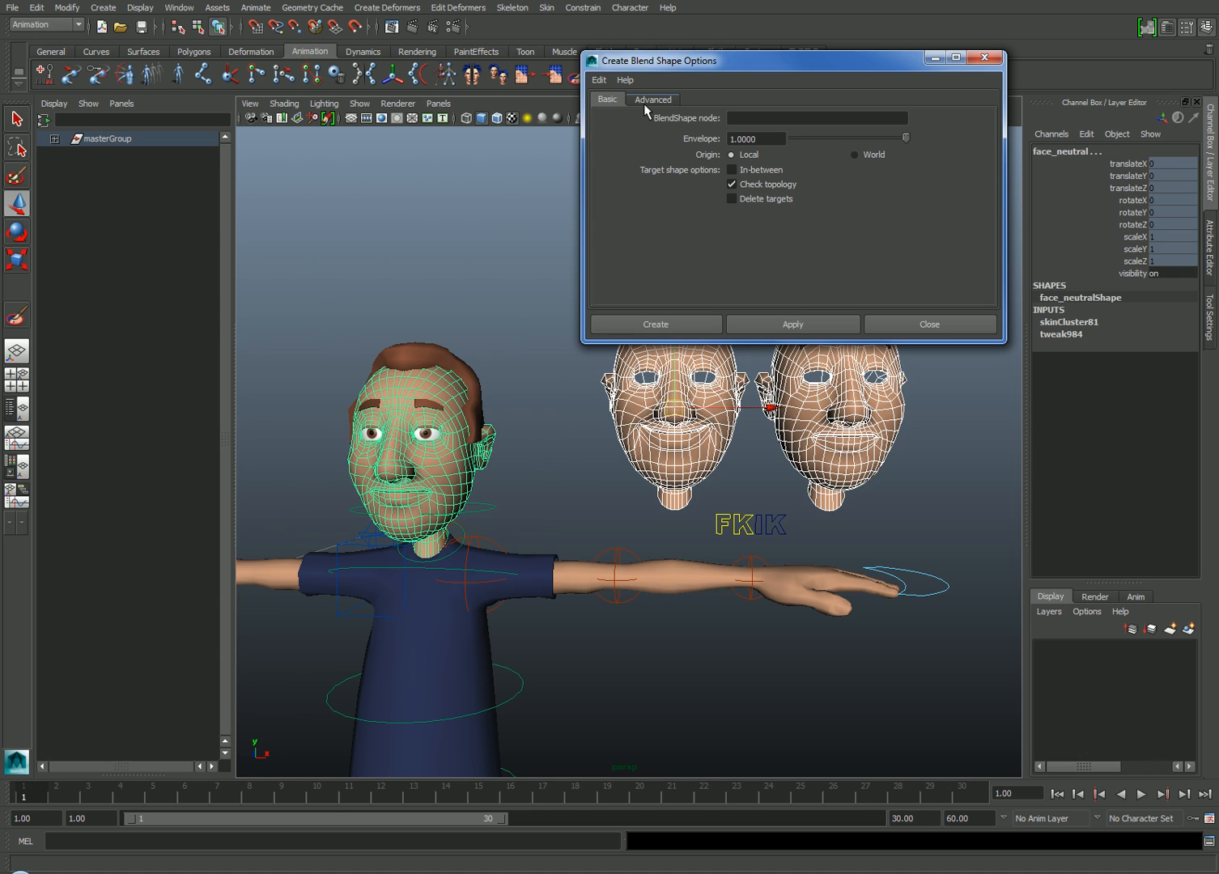
click(656, 99)
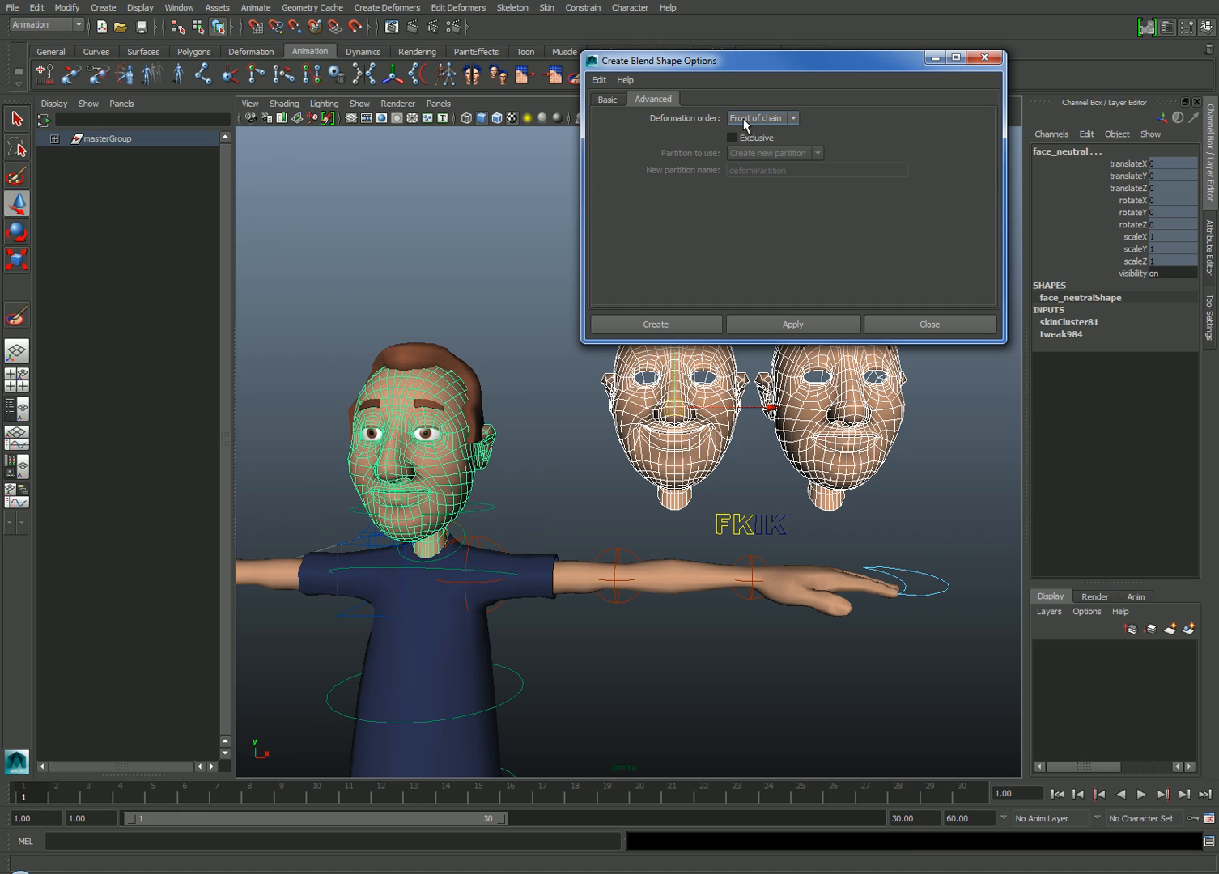
click(790, 322)
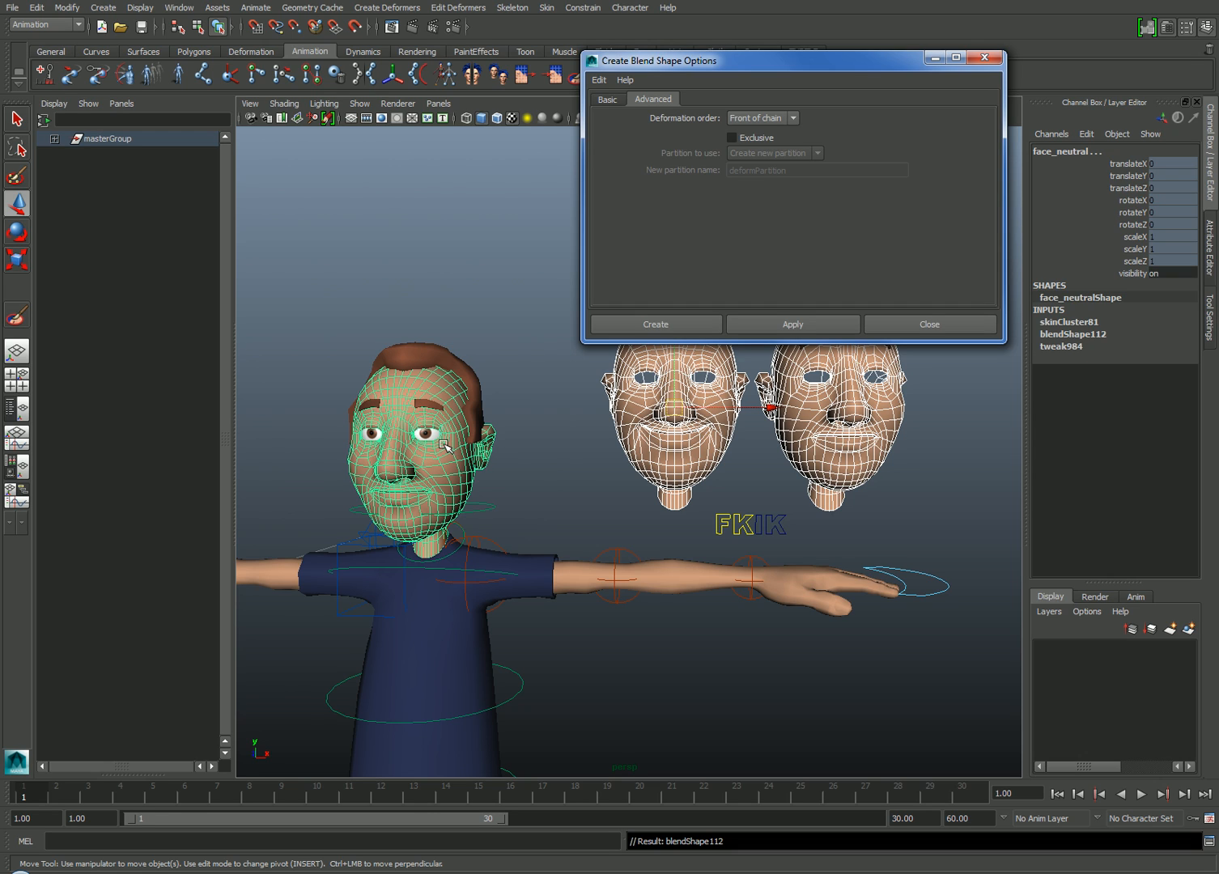
click(971, 331)
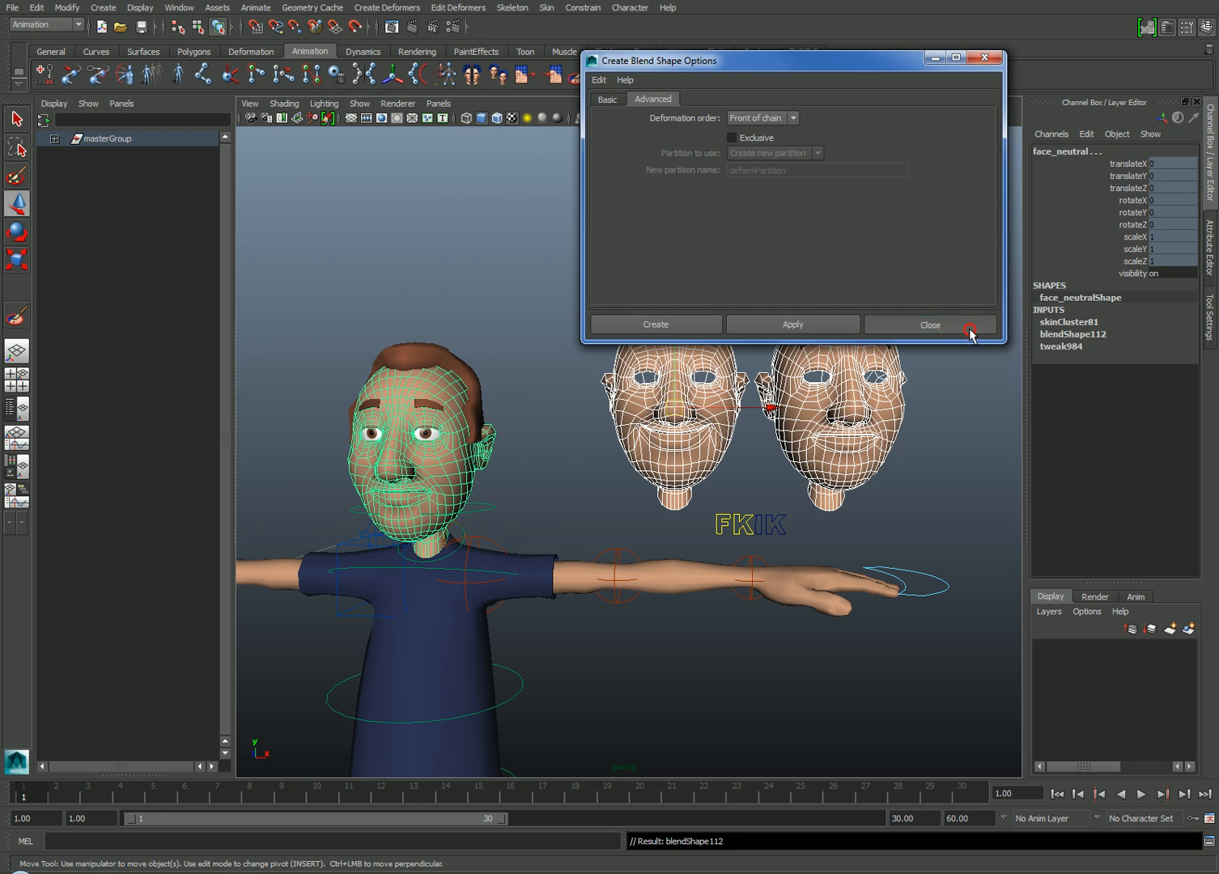
- Preview blendShape112's browsUp_face and smile_face weights in the Channel Box, leaving both at 0
click(1091, 334)
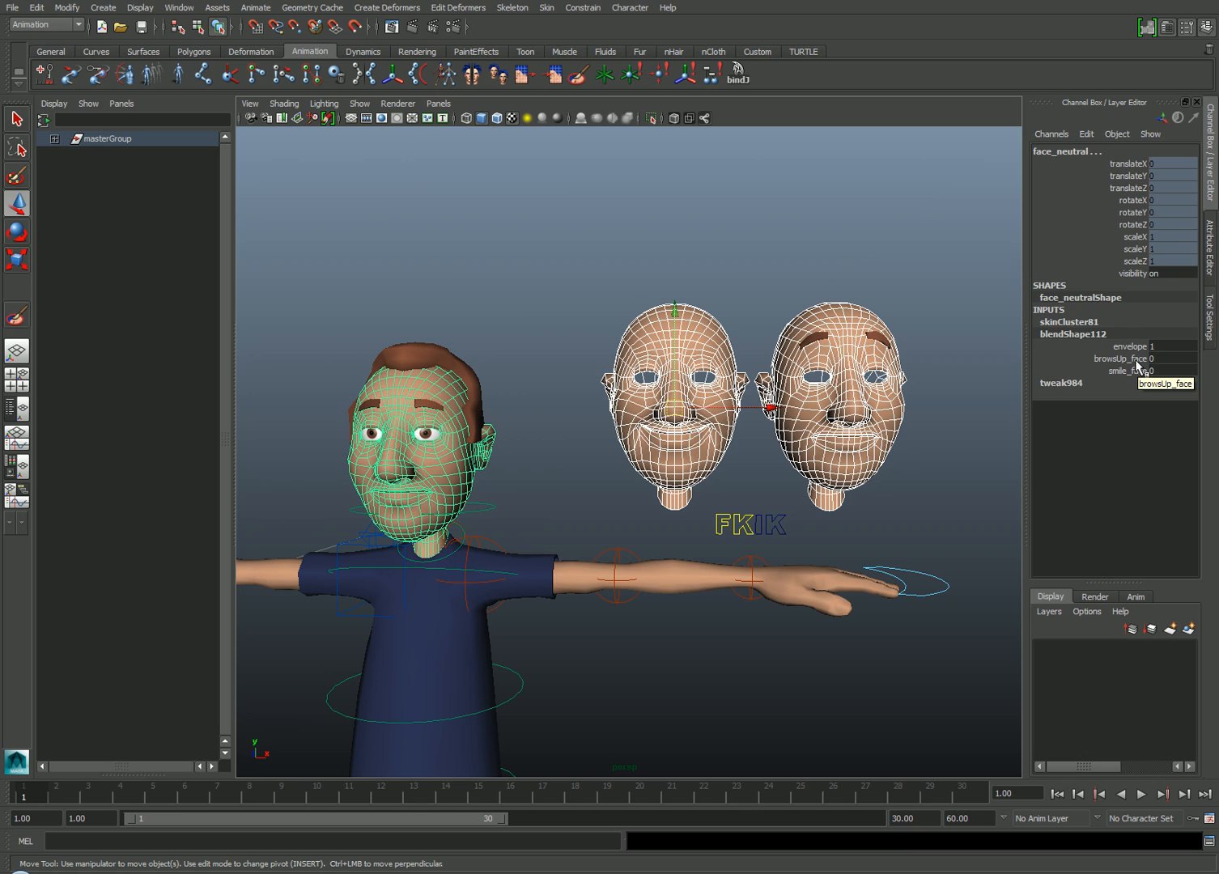
click(1135, 358)
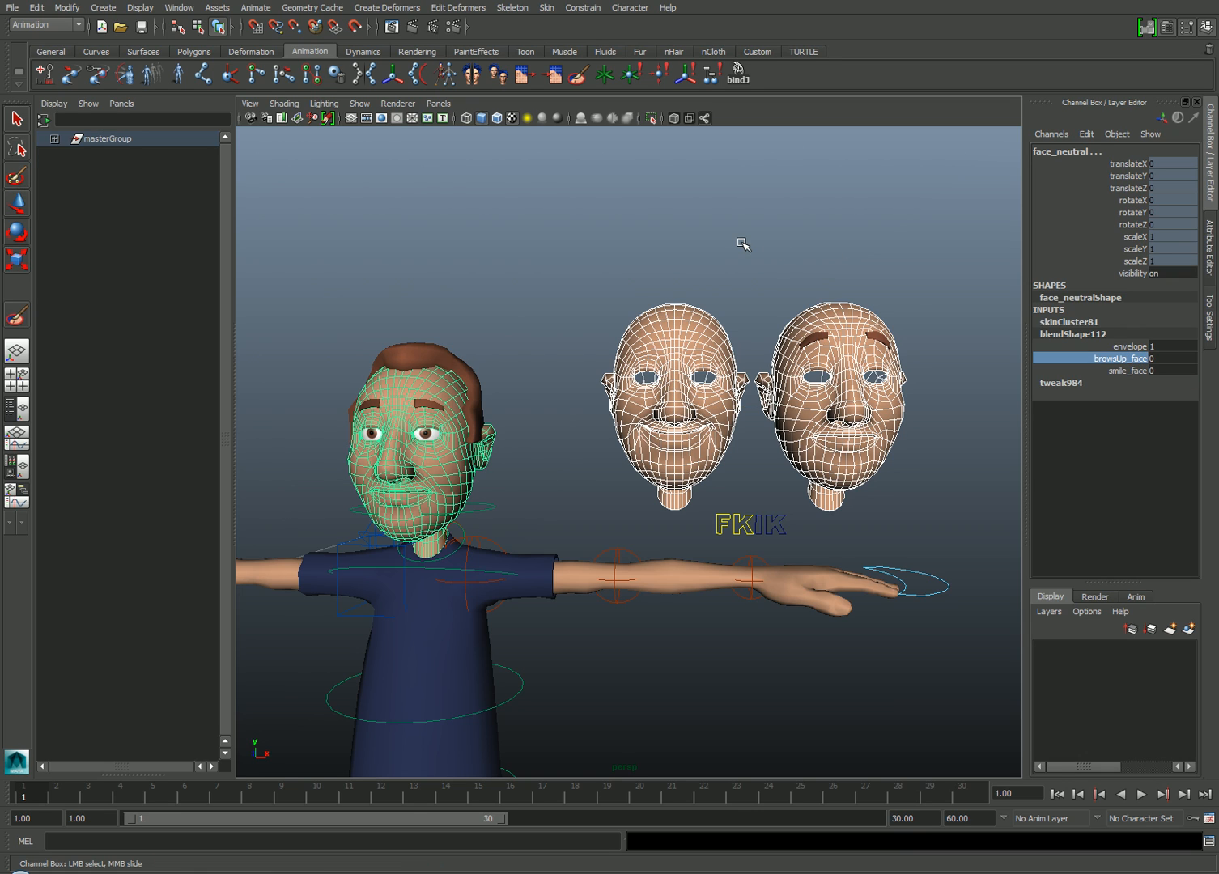
middle_drag(742, 245, 726, 252)
click(1127, 371)
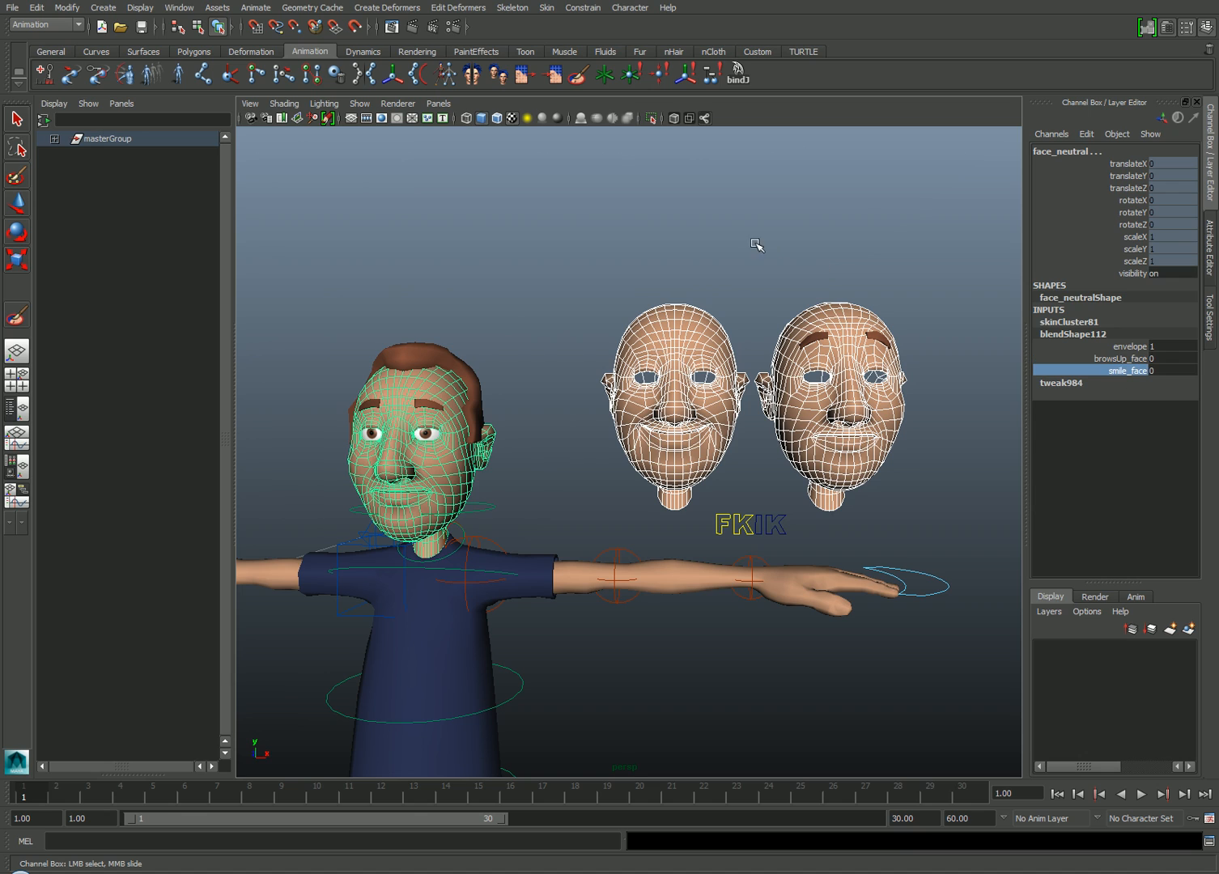
mouse_move(758, 246)
middle_down()
mouse_move(770, 243)
mouse_move(730, 250)
middle_up()
click(881, 338)
key(w)
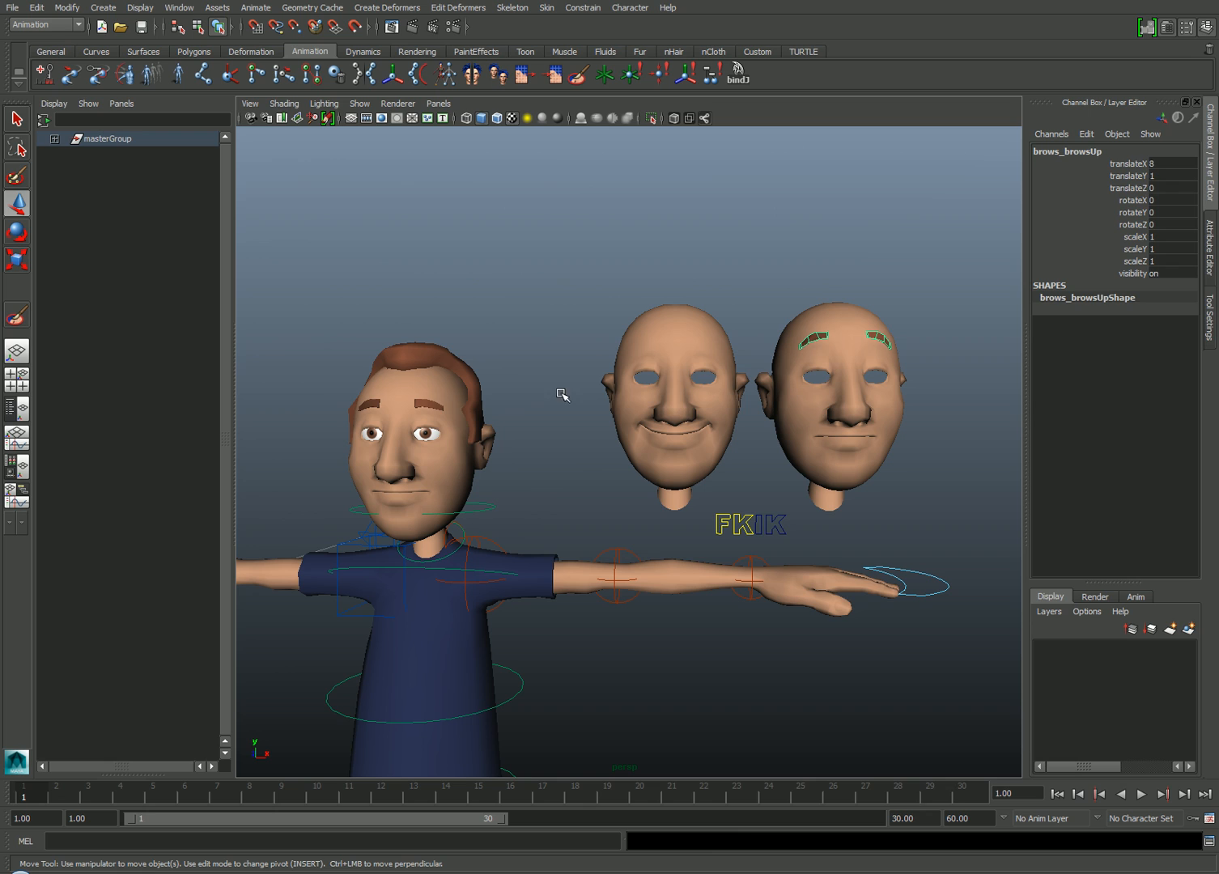
- Create a blend shape on brows_neutral with brows_browsUp as its target
click(430, 404)
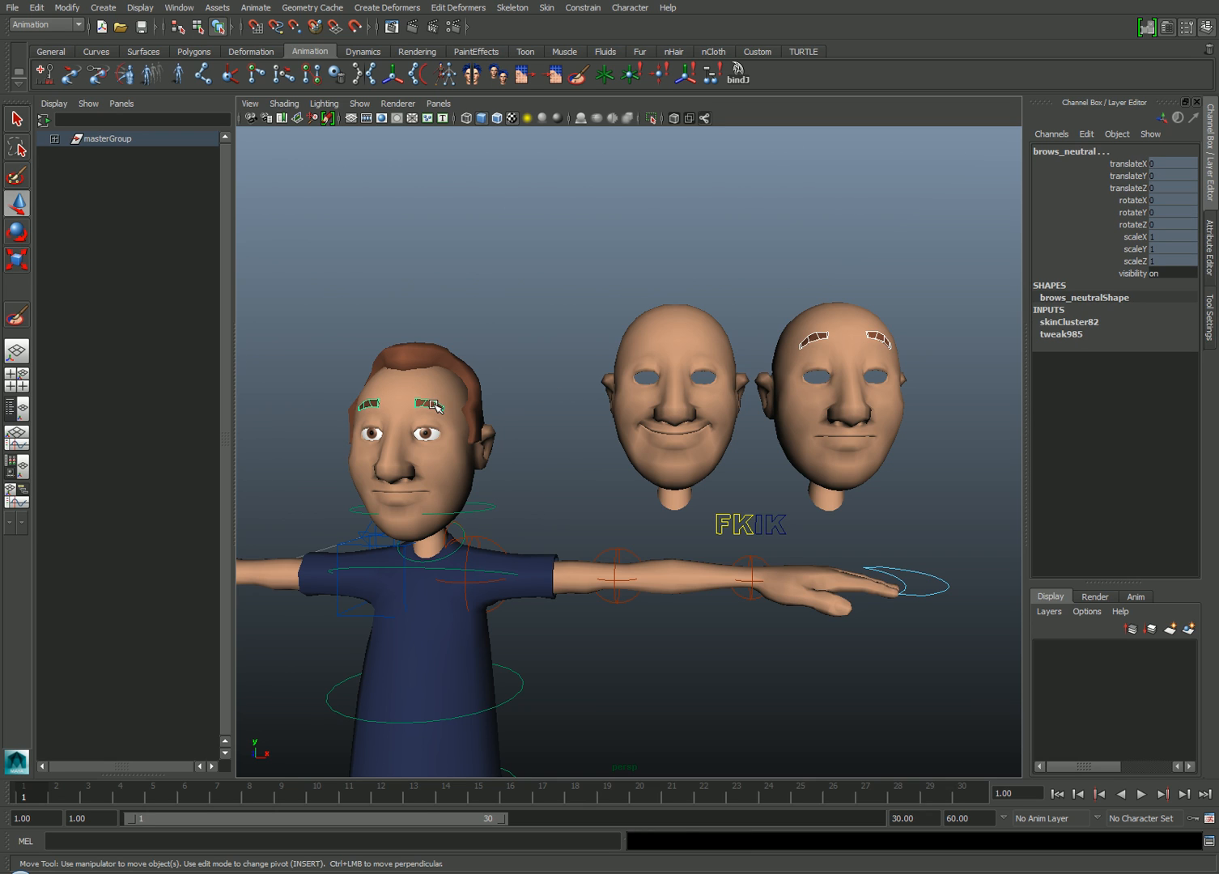
key(ctrl+z)
click(383, 7)
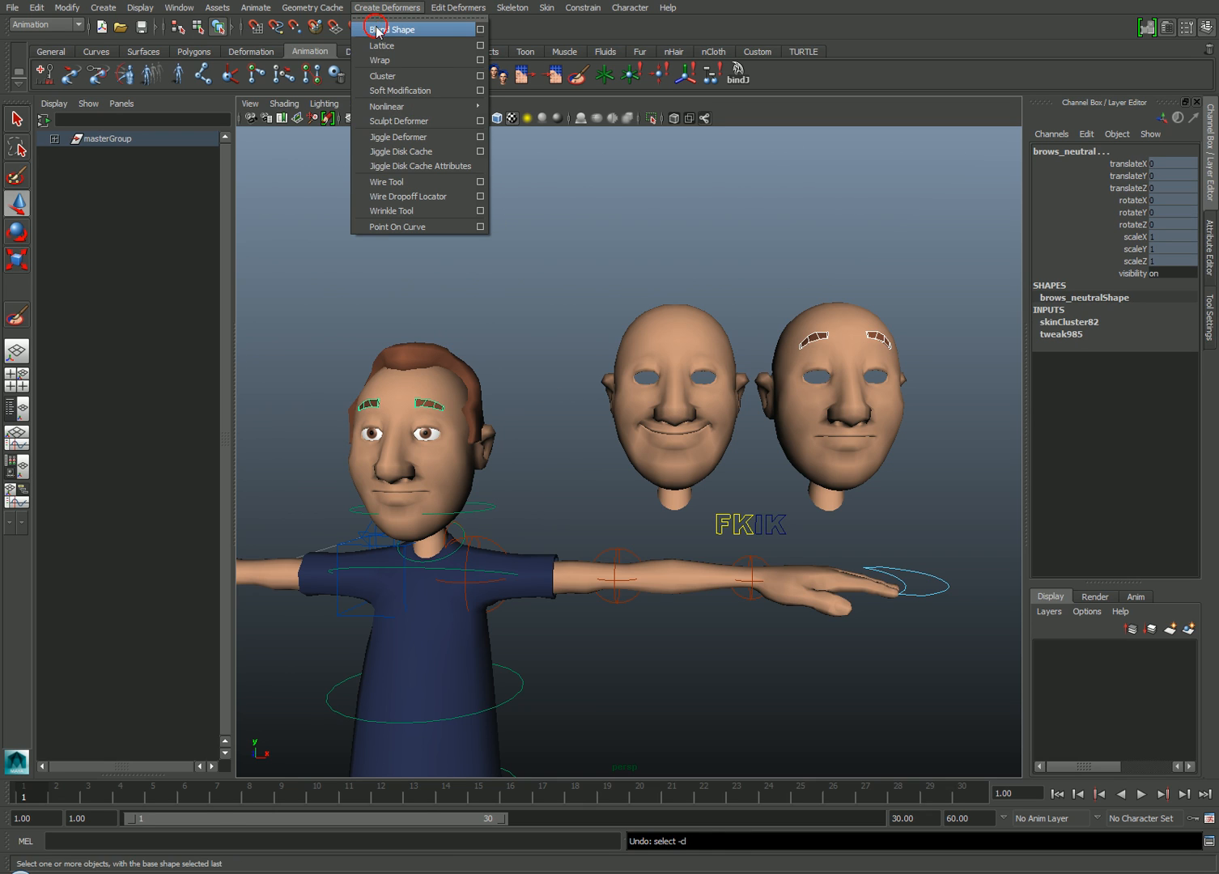
click(379, 30)
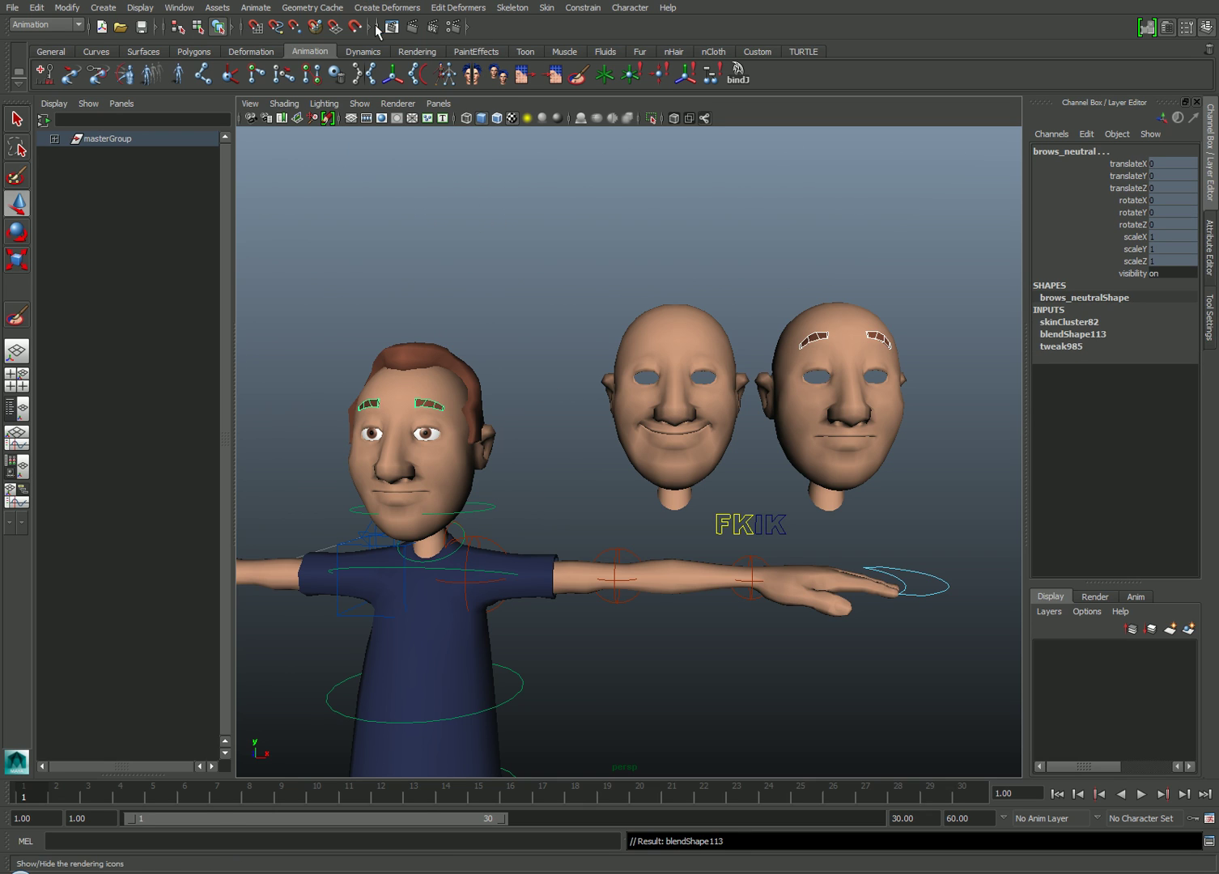
- Slide blendShape113's brows_browsUp weight to check the eyebrows lift, leaving it at 0
click(1076, 333)
click(1118, 359)
middle_drag(644, 263, 673, 258)
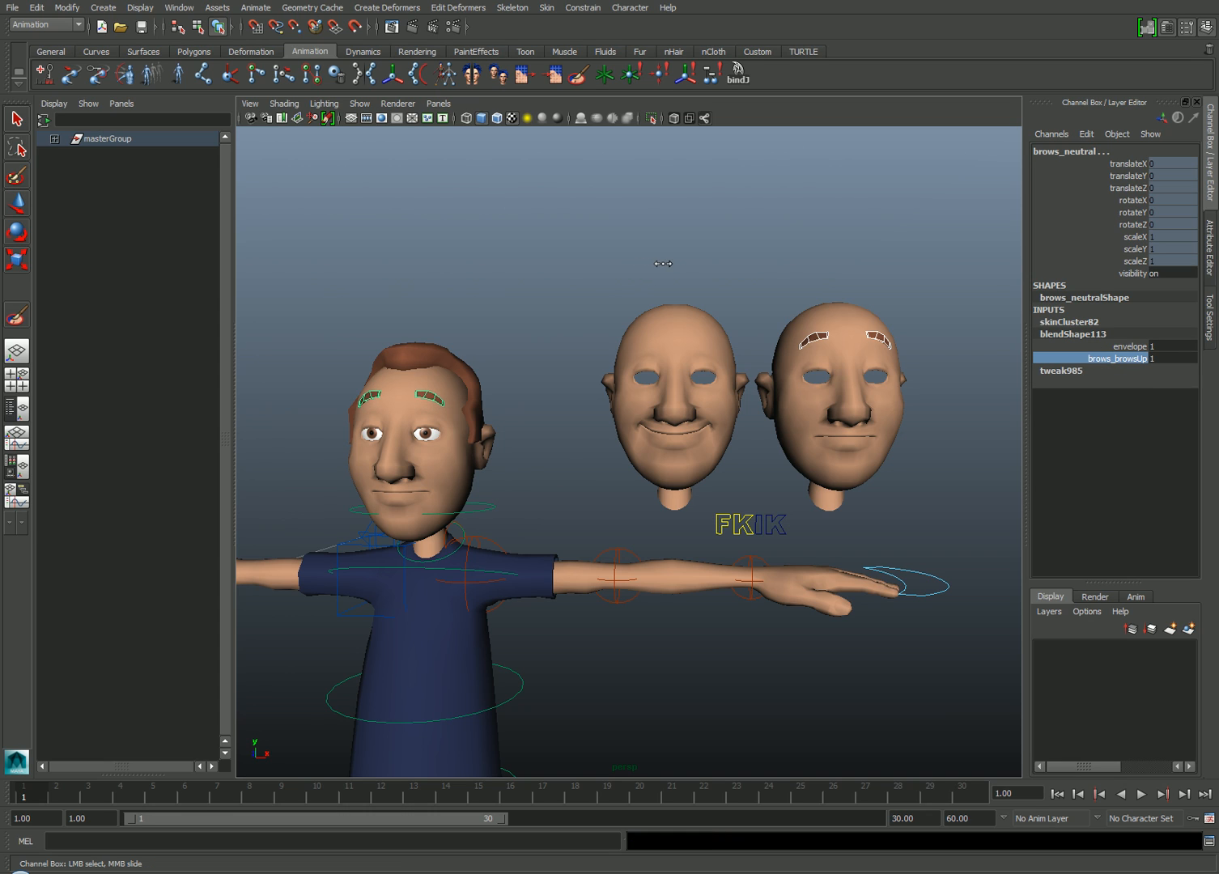
key(w)
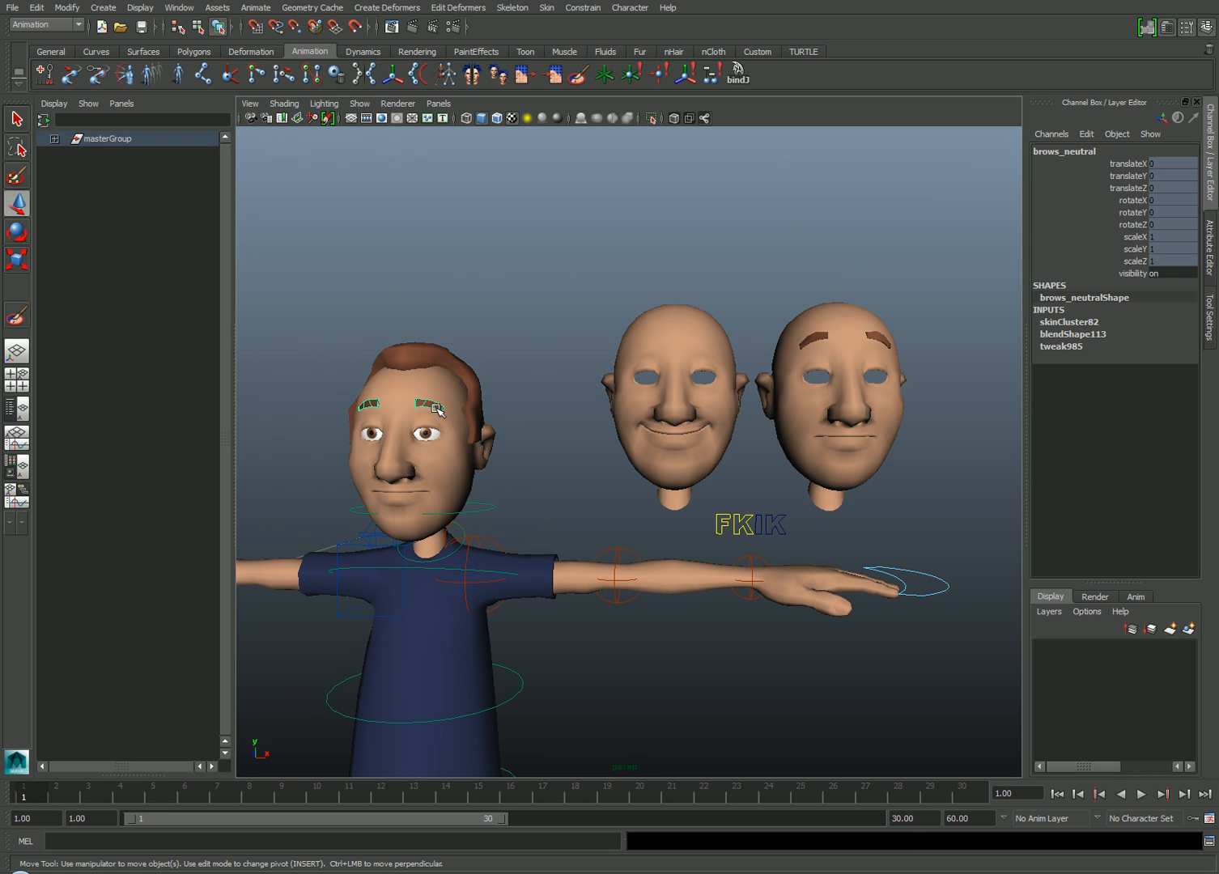
click(1072, 334)
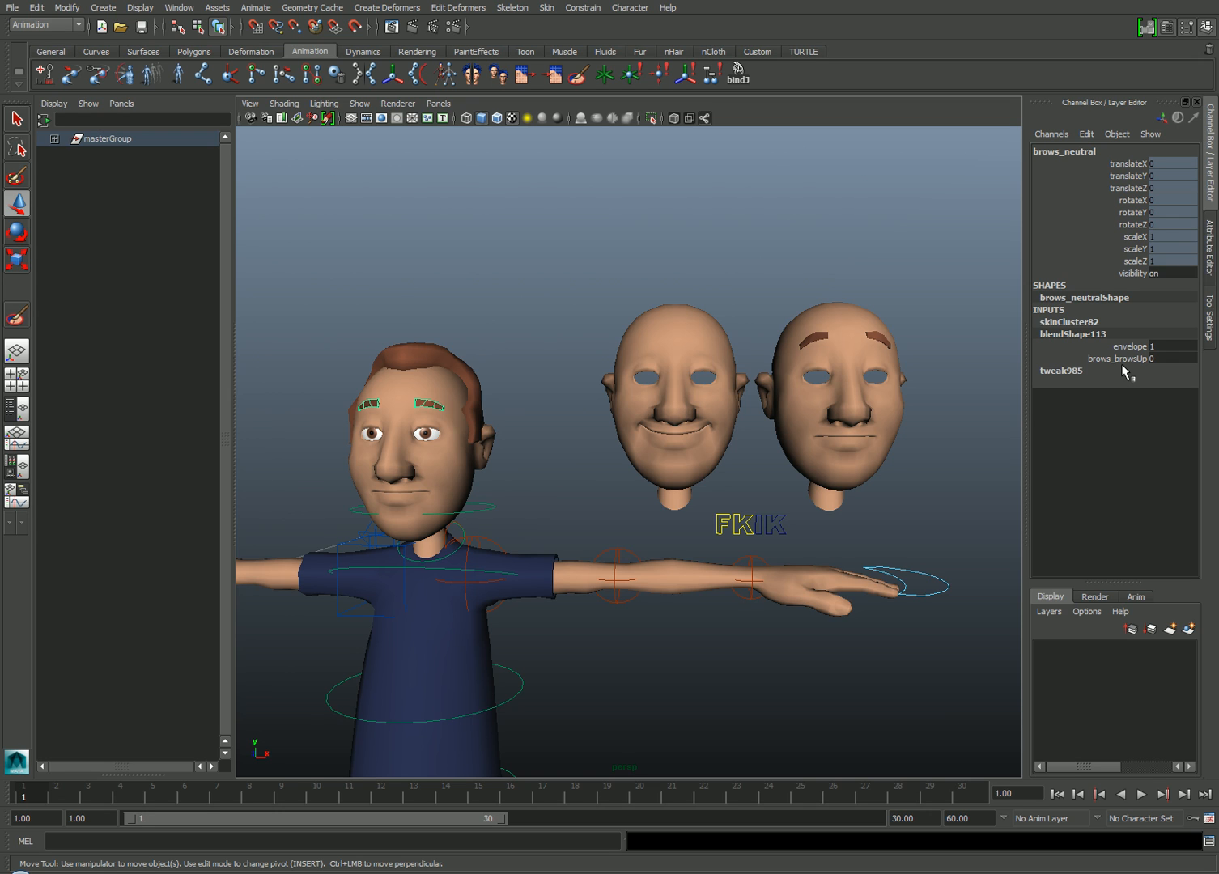
- Duplicate brows_neutral and unlock the copy's transform and visibility channels
click(37, 7)
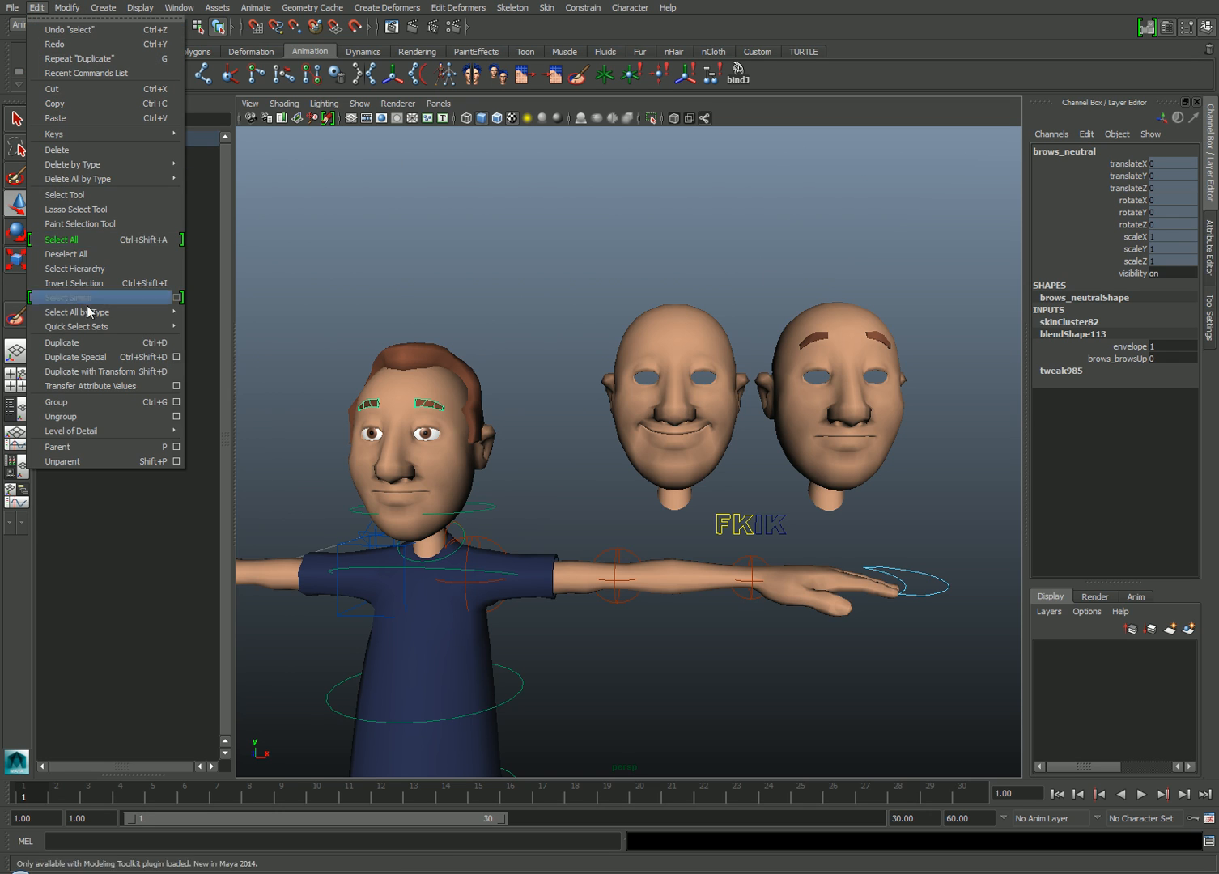
click(83, 343)
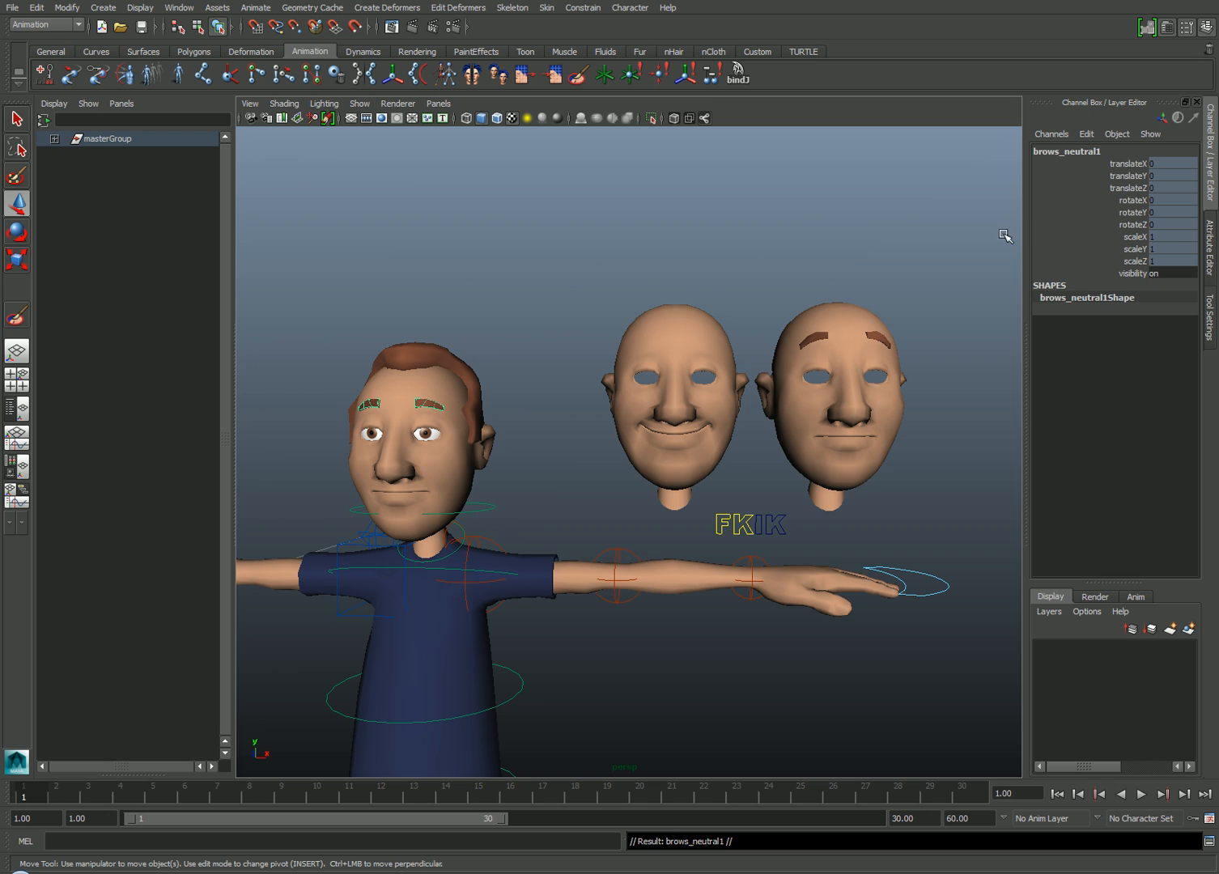
drag(1132, 271, 1131, 165)
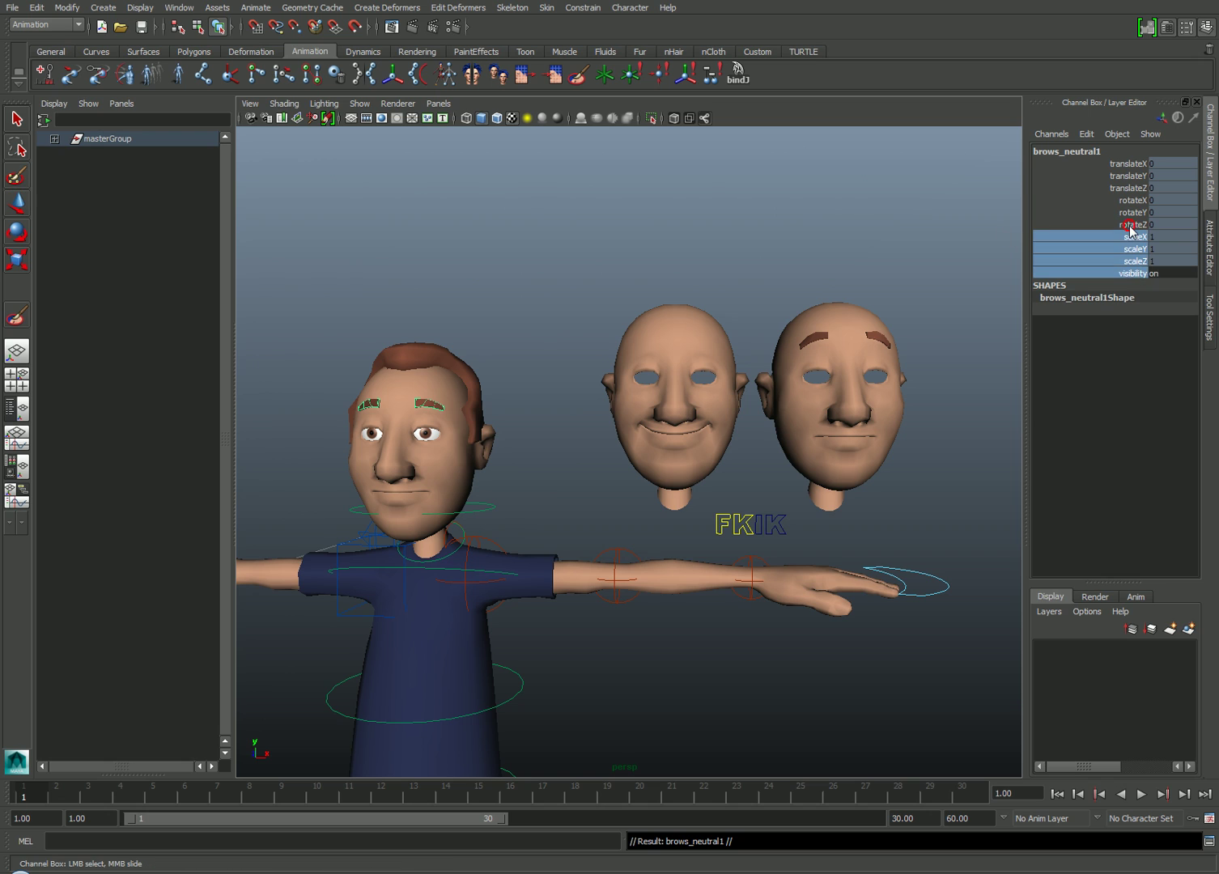
right_click(1126, 165)
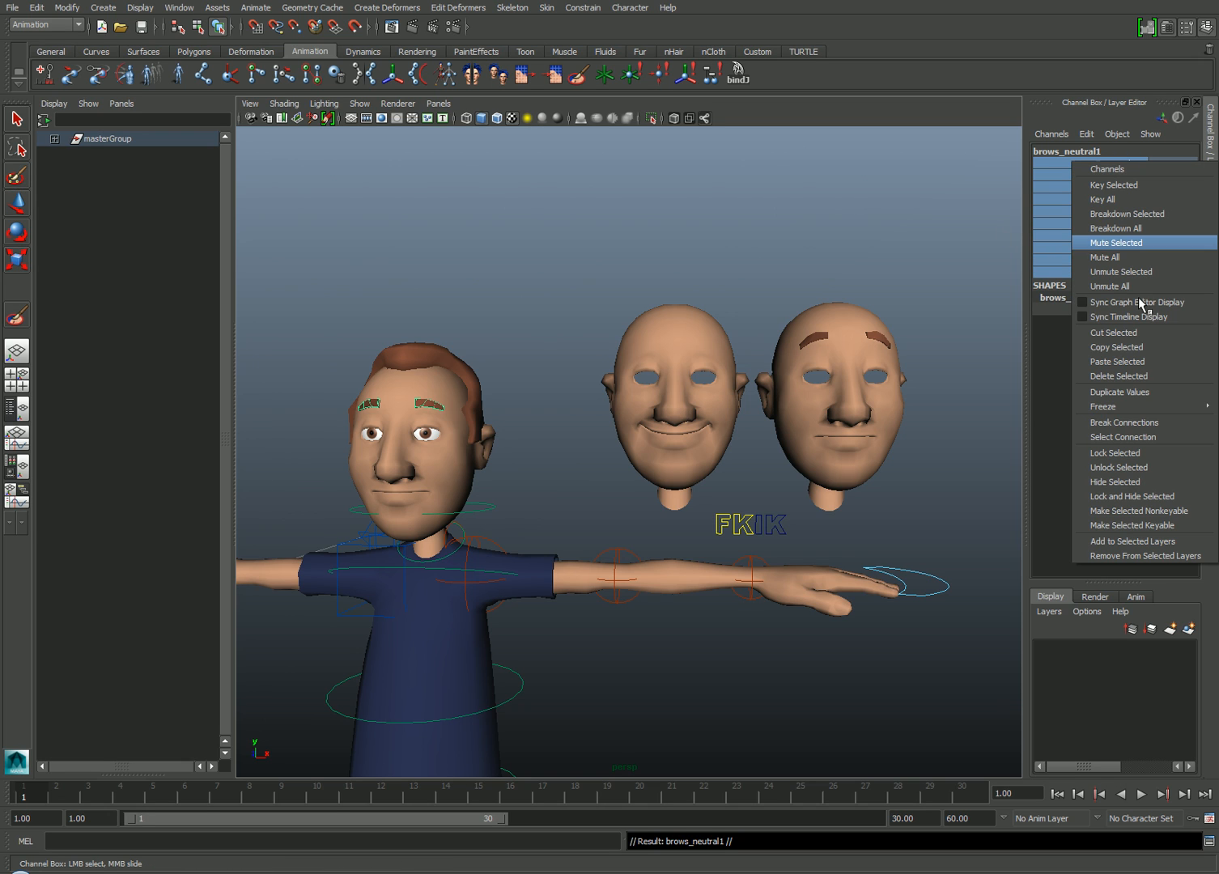
click(1119, 468)
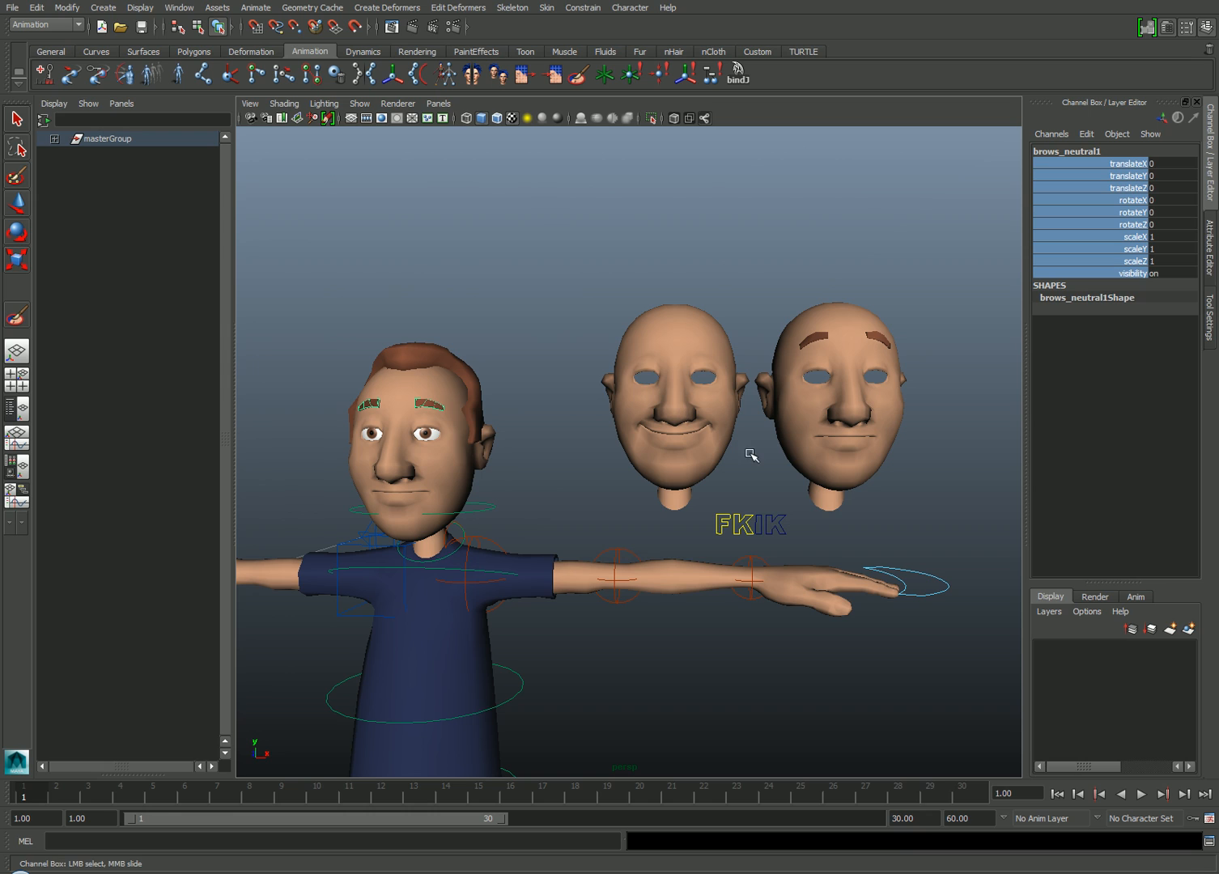
- Move the copied brows right to translateX about 2.48 and start renaming them
key(w)
middle_drag(568, 421, 581, 416)
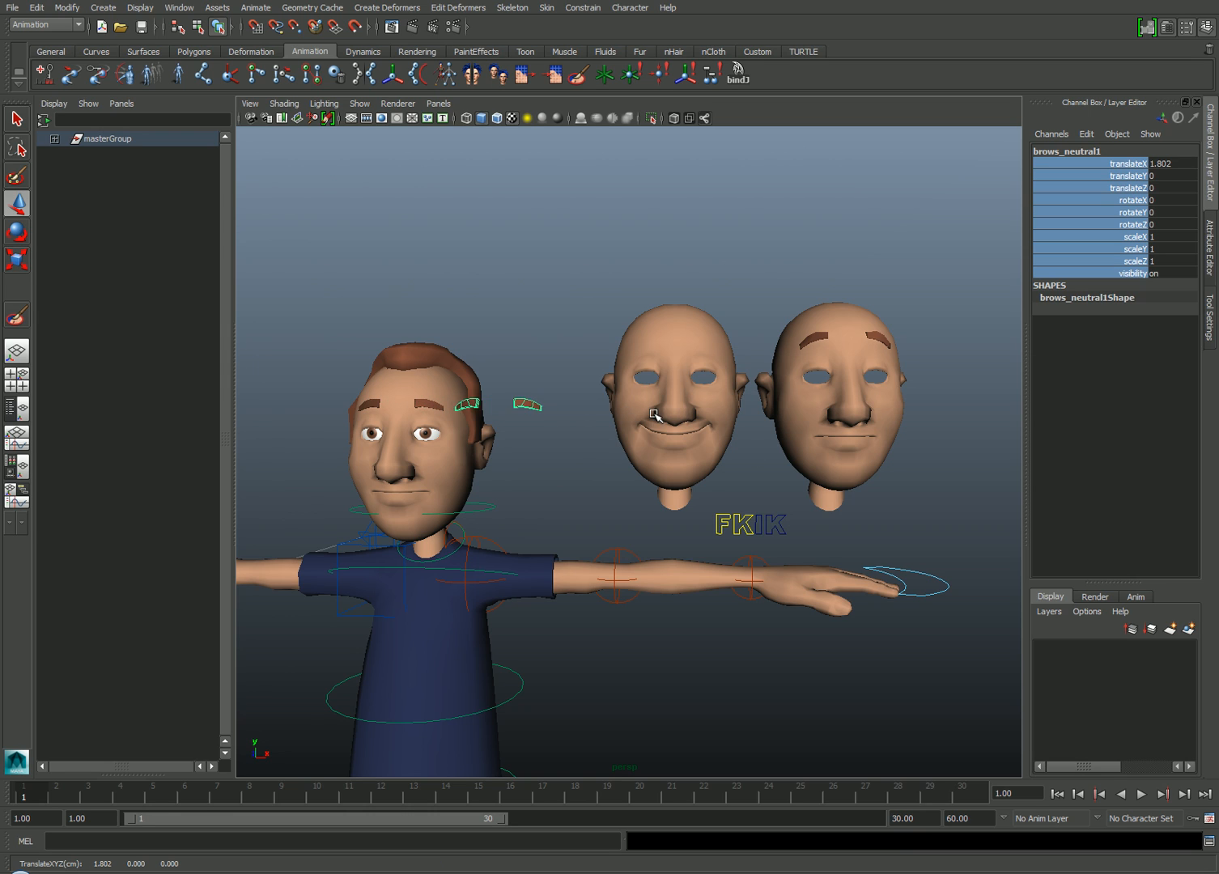
middle_drag(655, 414, 685, 416)
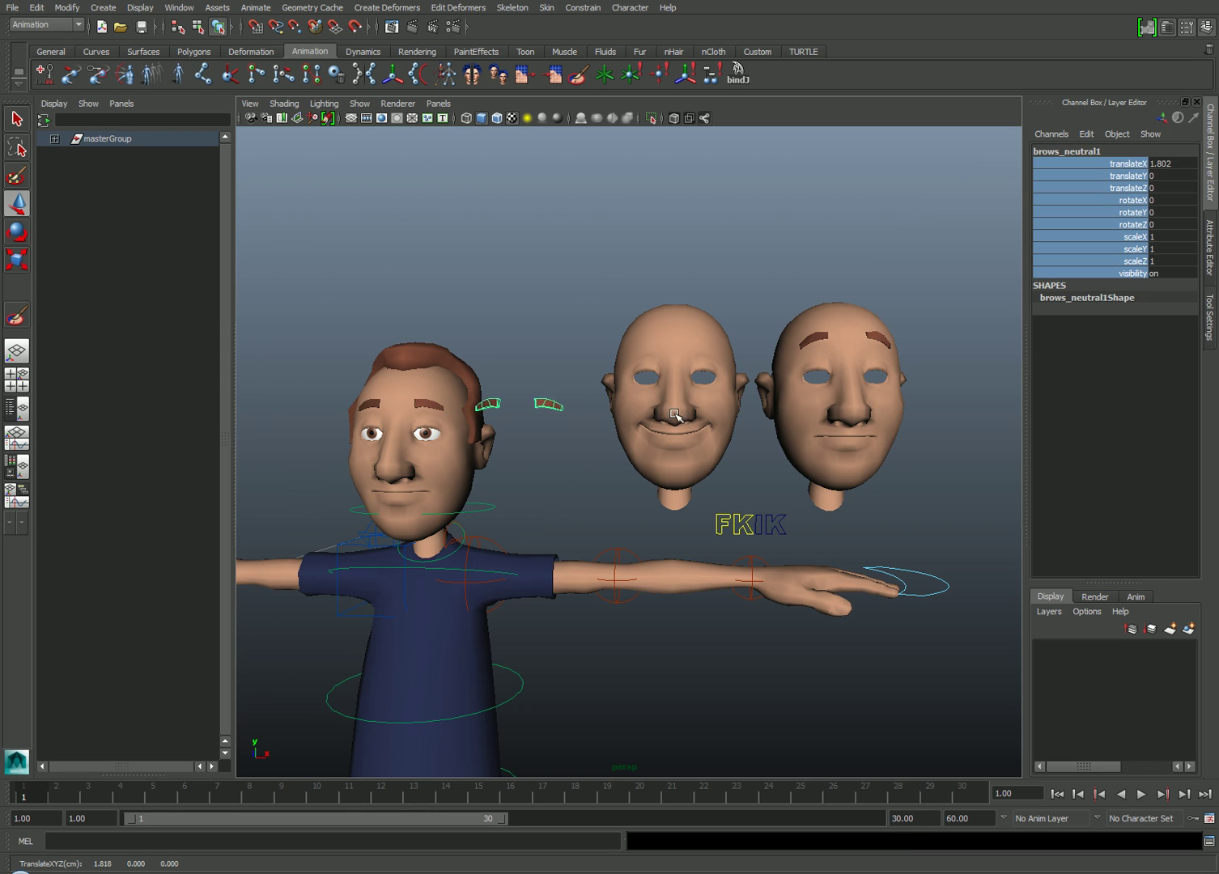
click(1087, 154)
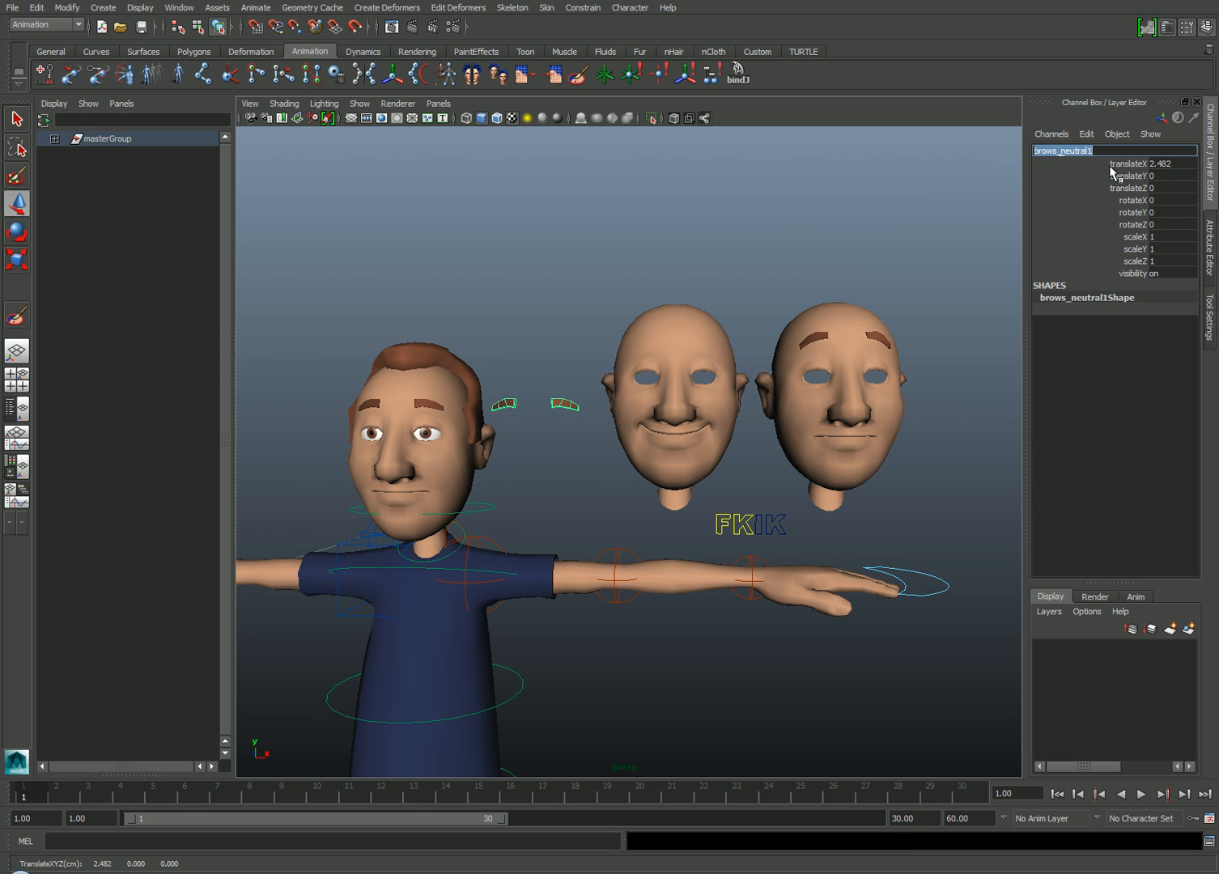
text(brows_down)
- Confirm the name brows_down and undo an accidental nudge of its curves
key(Return)
key(ctrl+z)
middle_drag(735, 265, 750, 264)
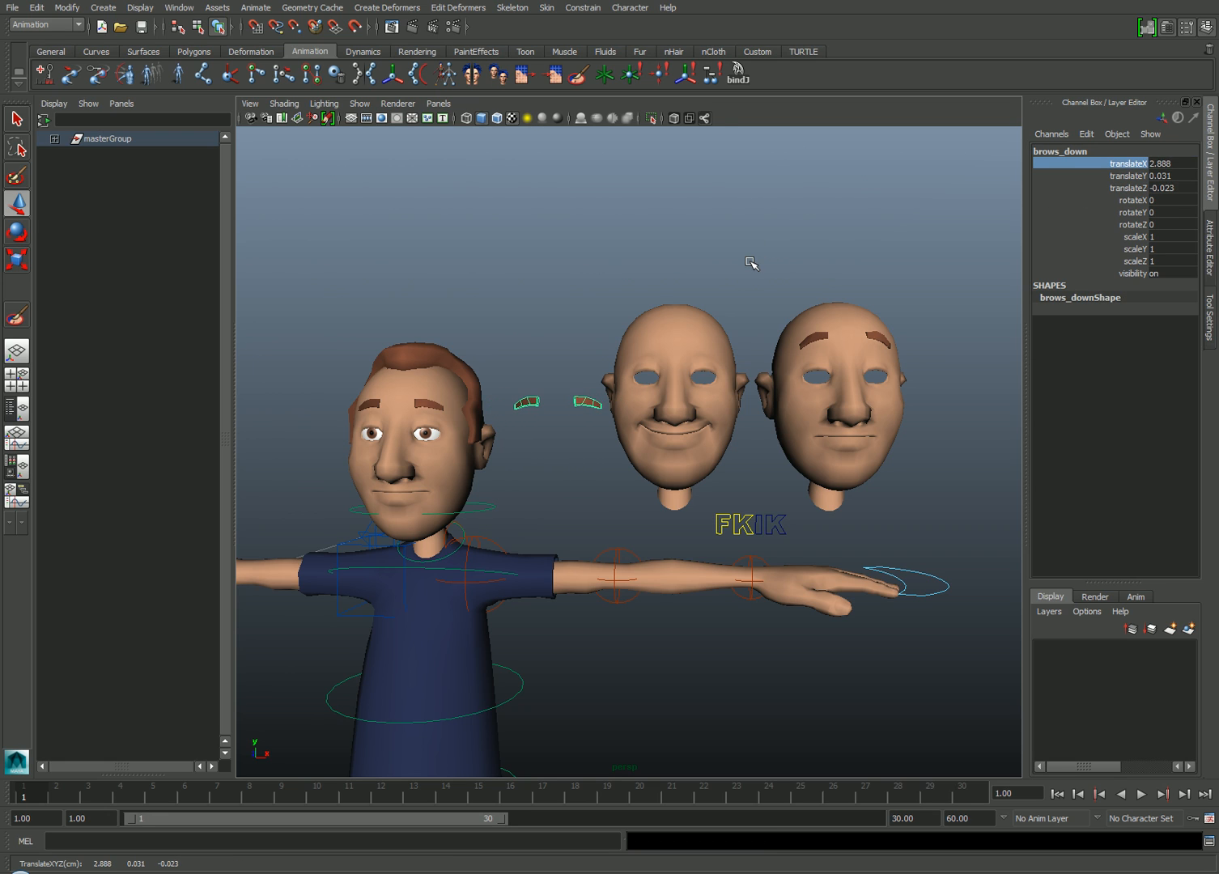
key(ctrl+z)
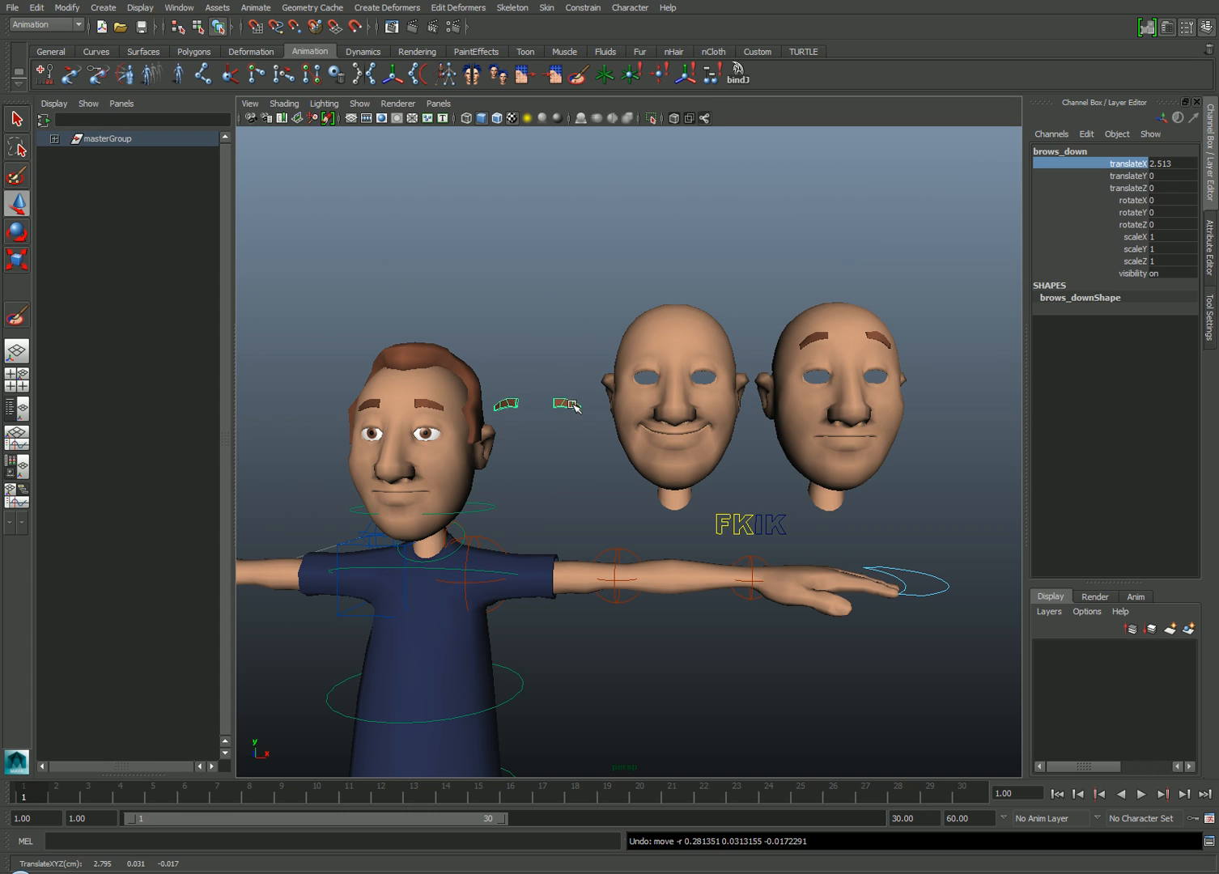
- Edit brows_down's control vertices with soft selection to pull the brows into a lowered shape
right_drag(574, 407, 531, 409)
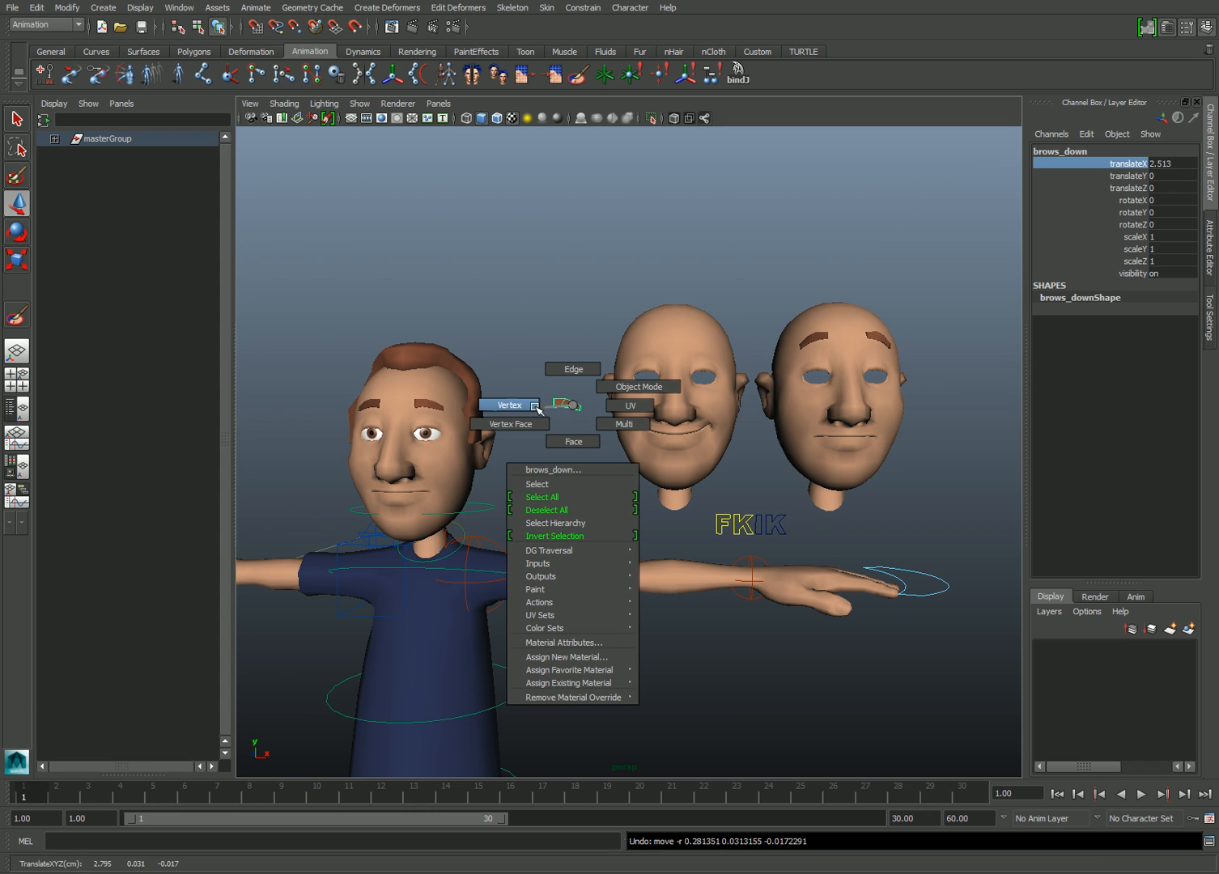
drag(515, 380, 563, 419)
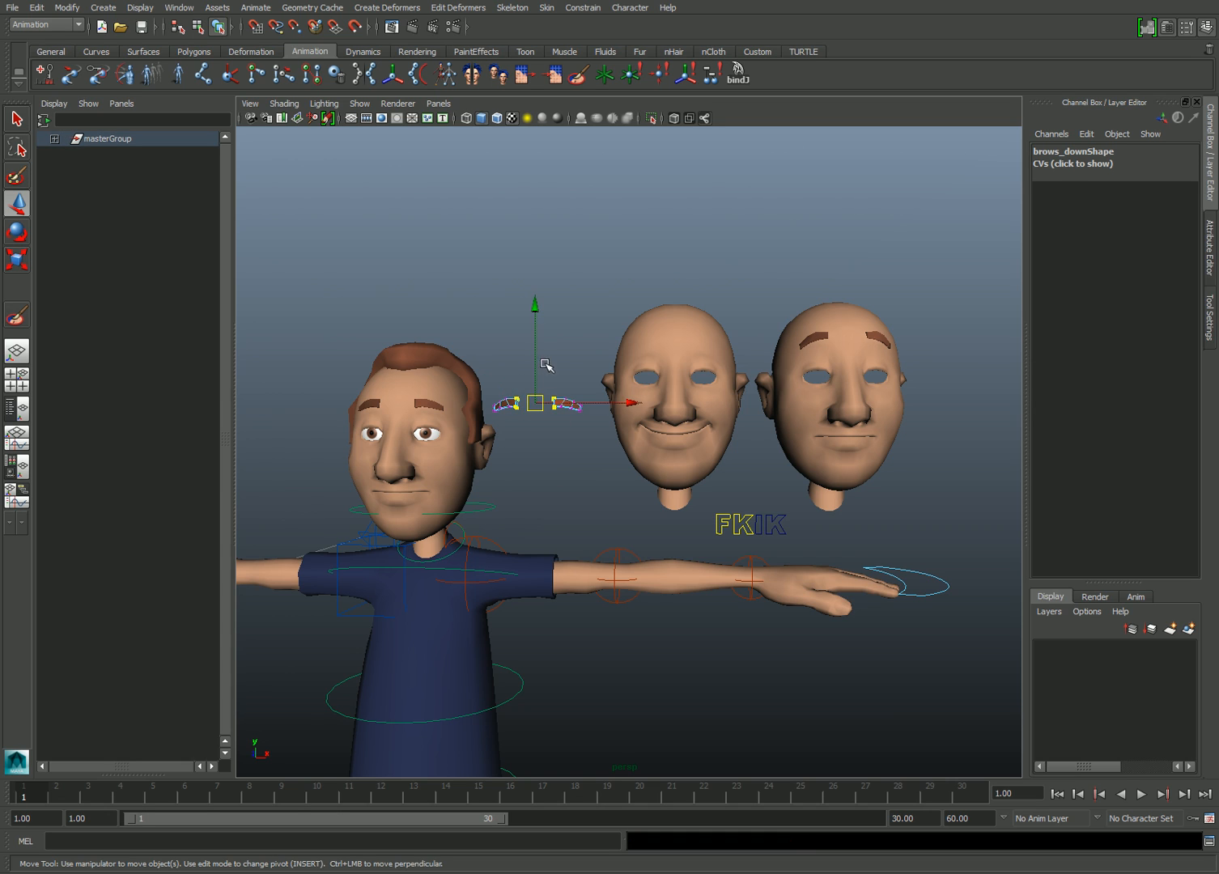
key(b)
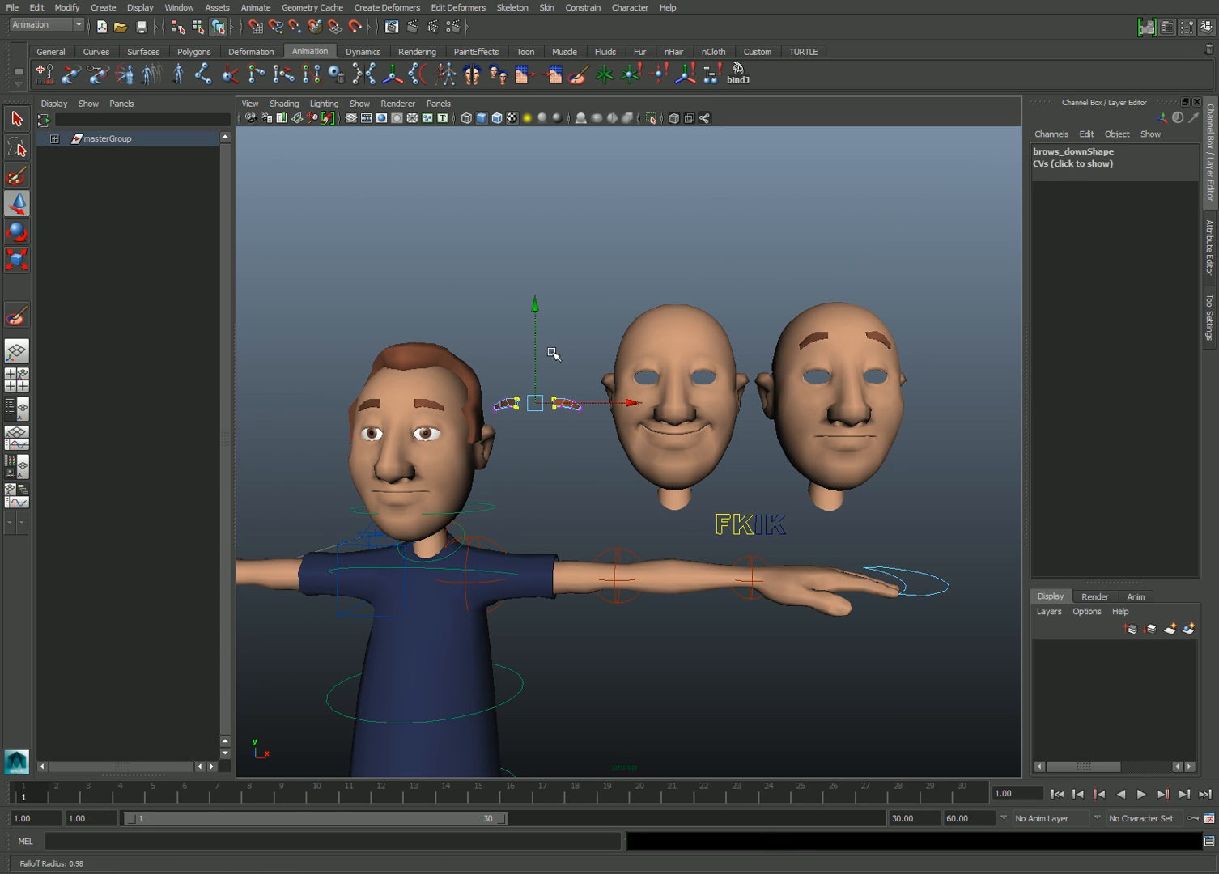
middle_drag(539, 352, 555, 356)
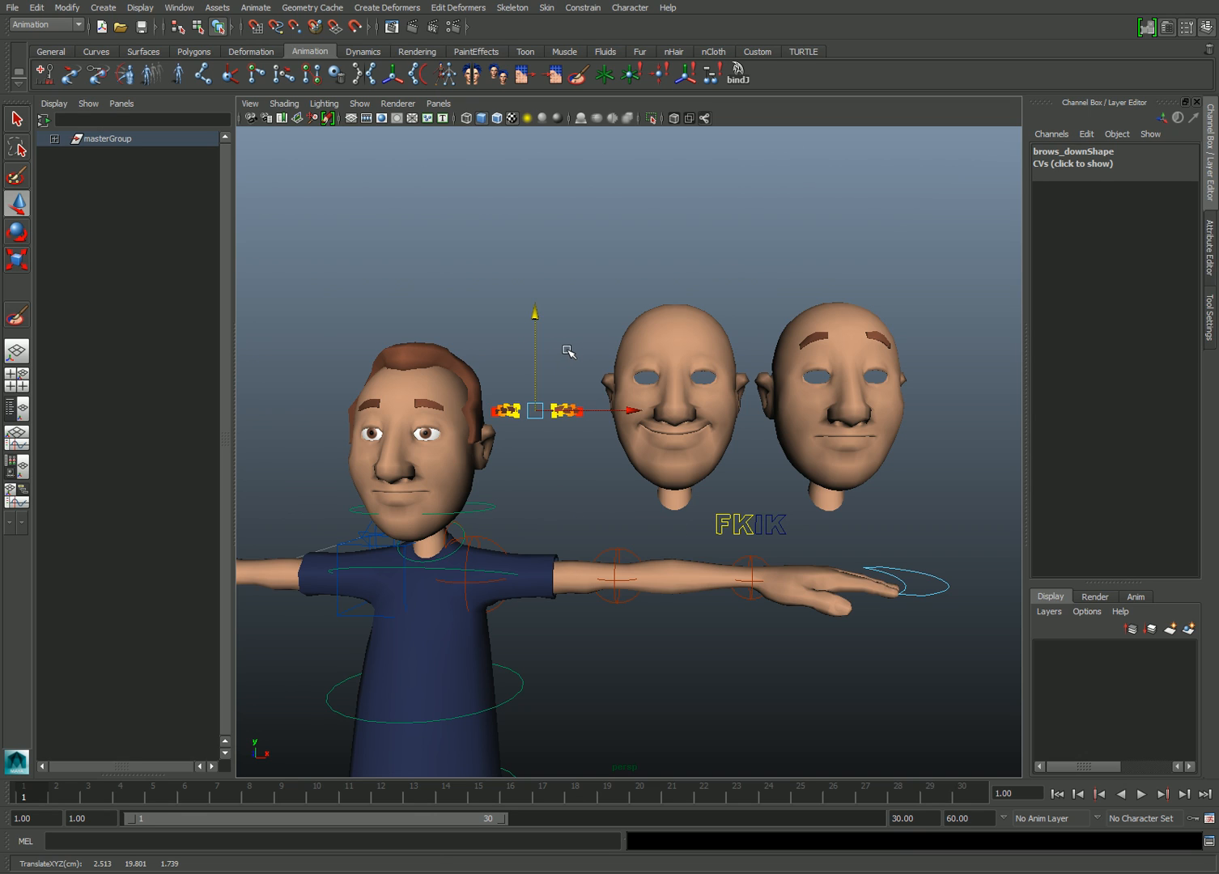
click(564, 348)
- Back in object mode, select brows_down then brows_neutral as target and base
click(197, 26)
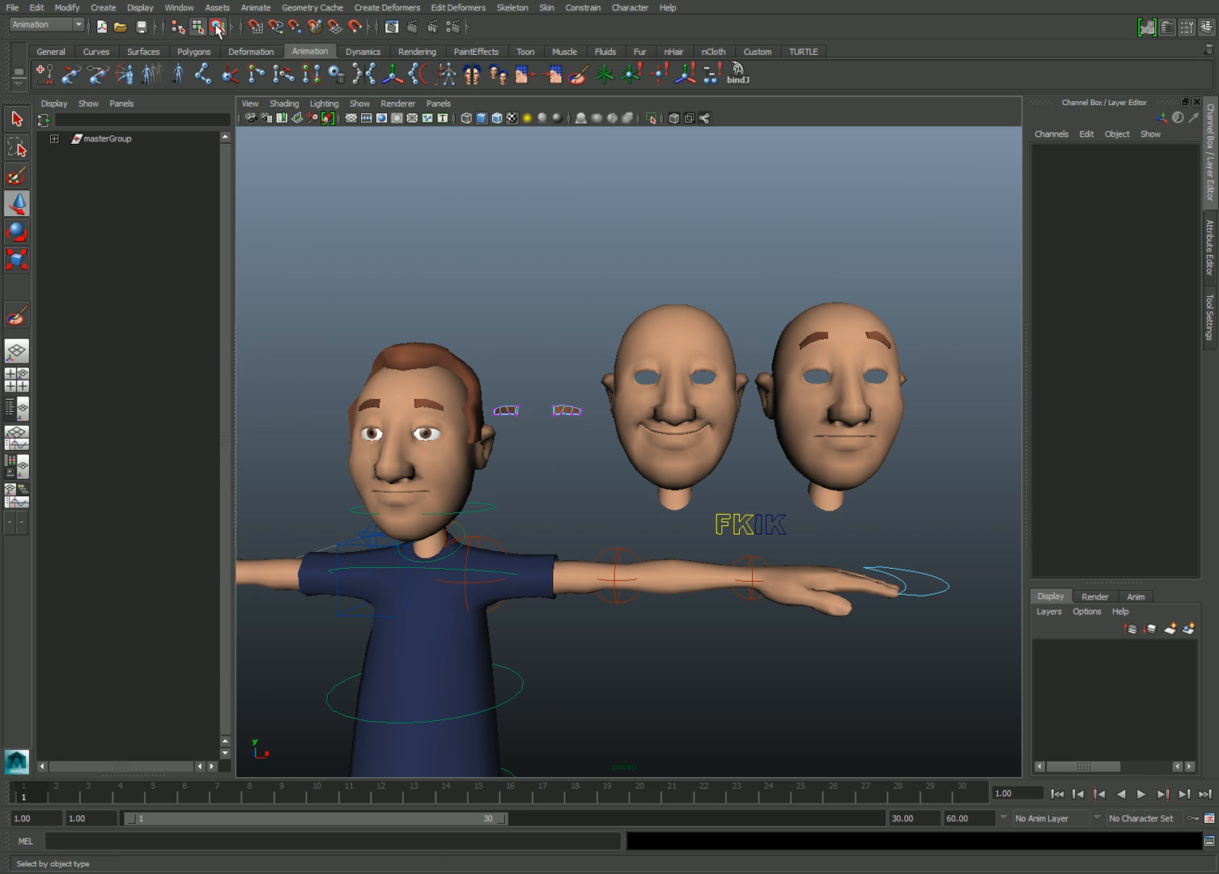
click(558, 368)
click(569, 407)
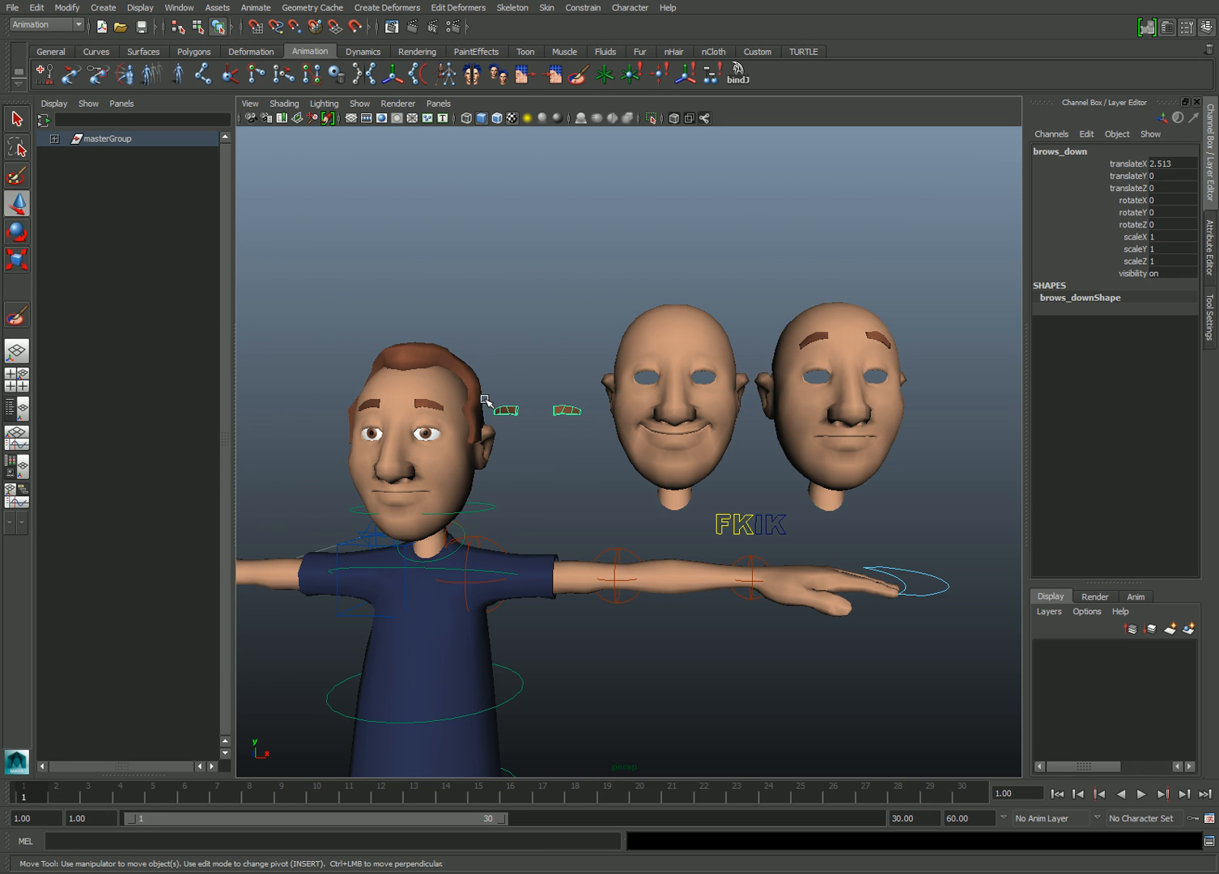
click(434, 407)
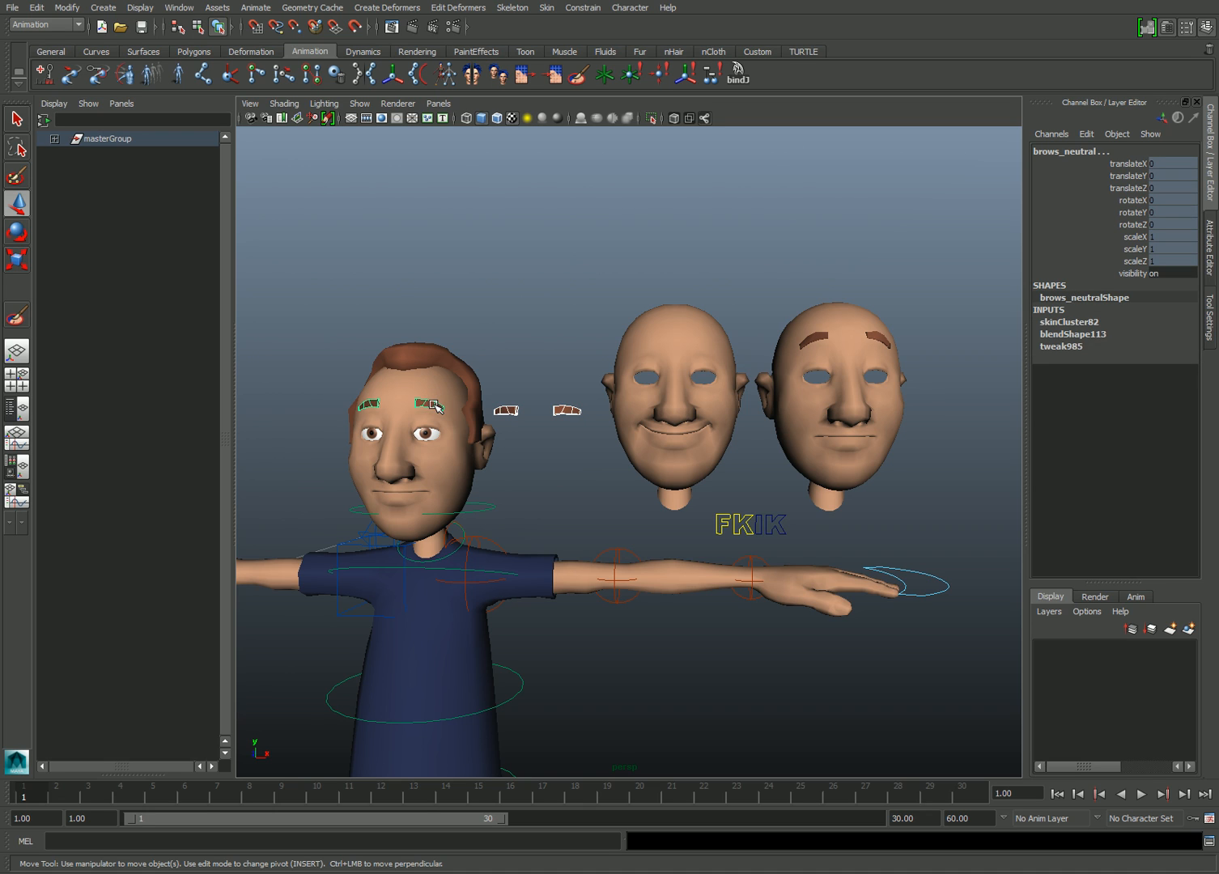
- Add brows_down as a target to the existing blendShape113 node via Specify node
click(451, 8)
mouse_move(502, 60)
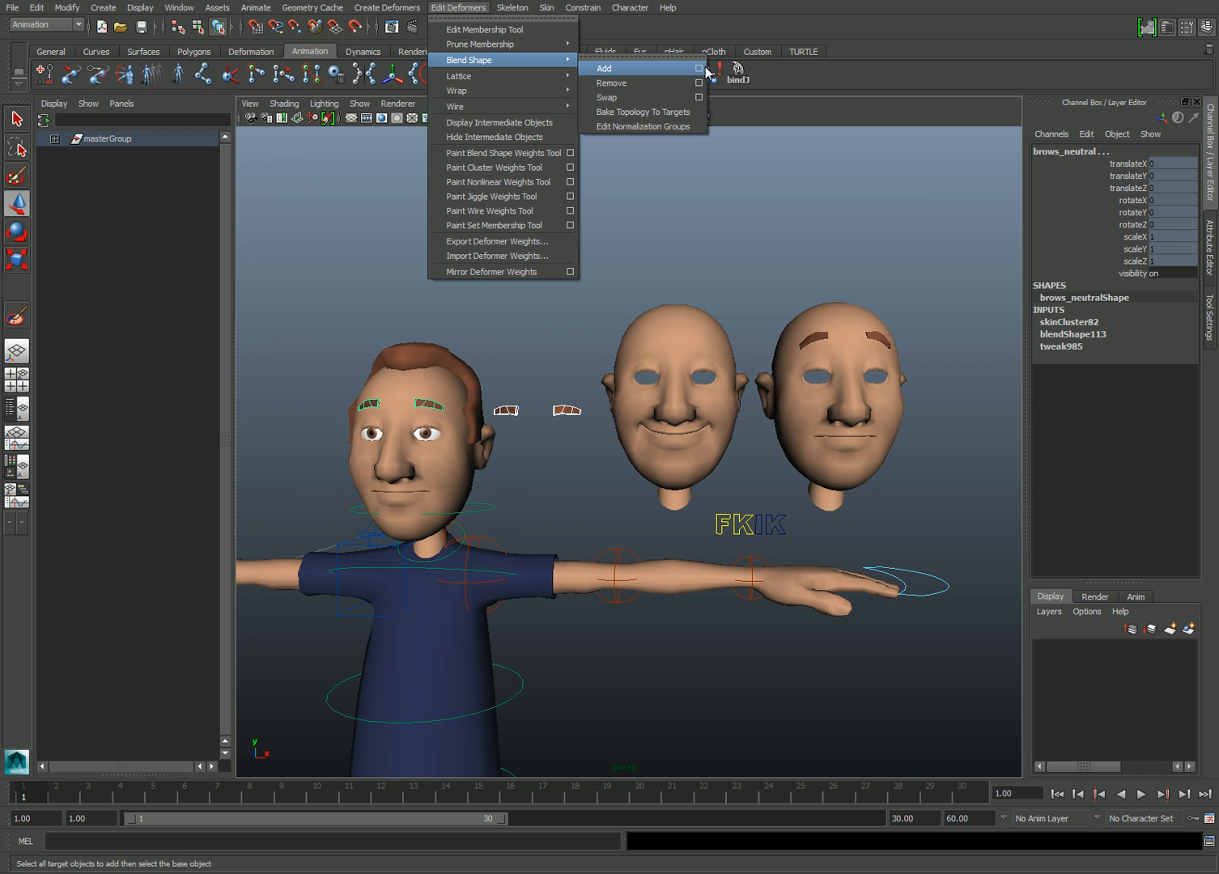
click(699, 69)
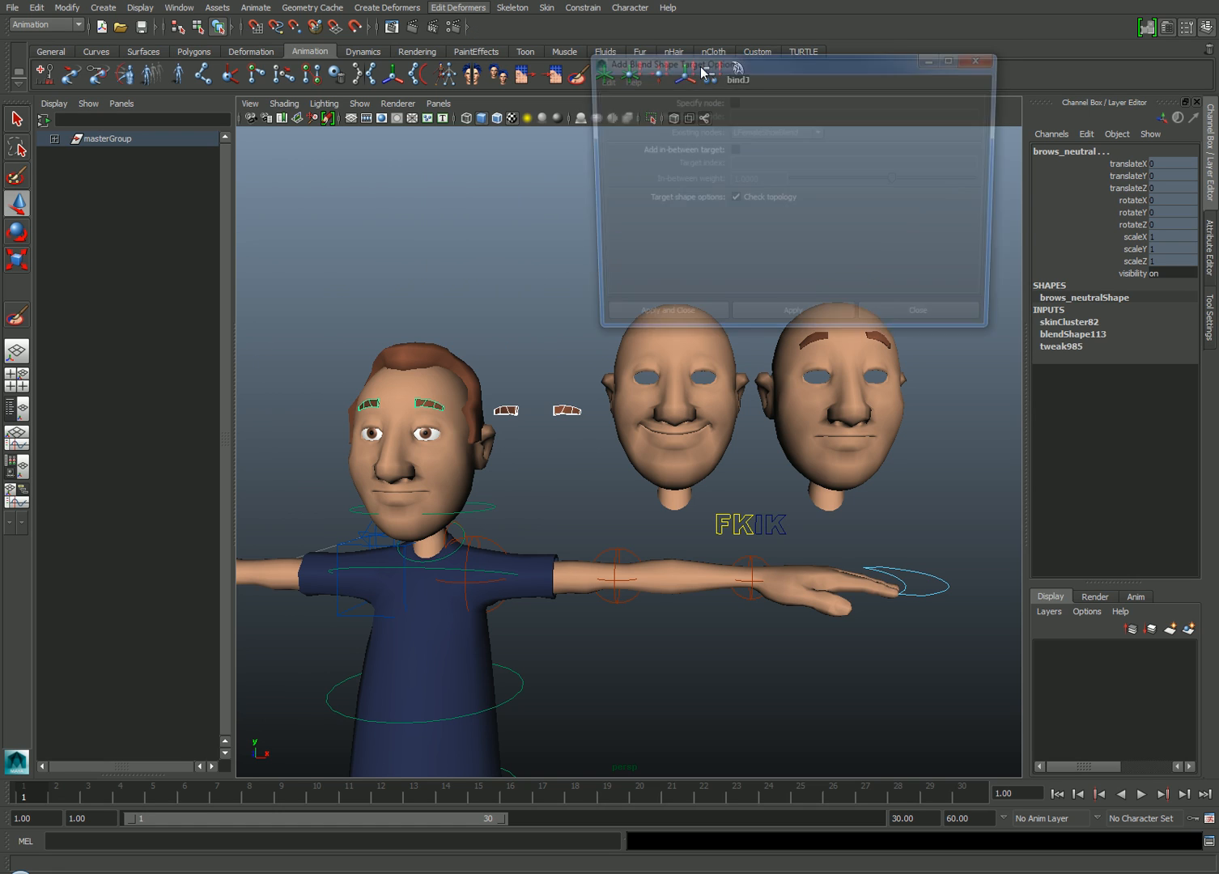
click(731, 101)
click(817, 132)
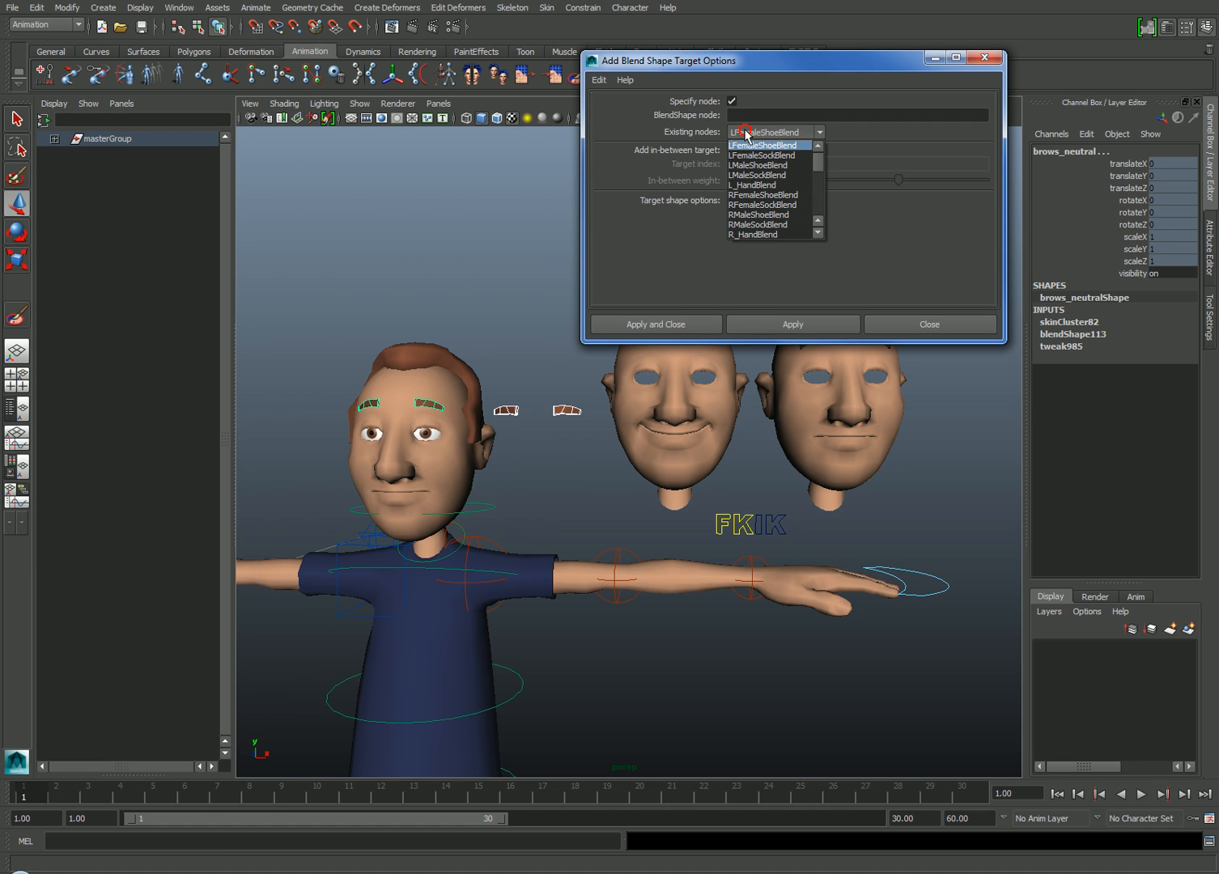
drag(816, 168, 831, 218)
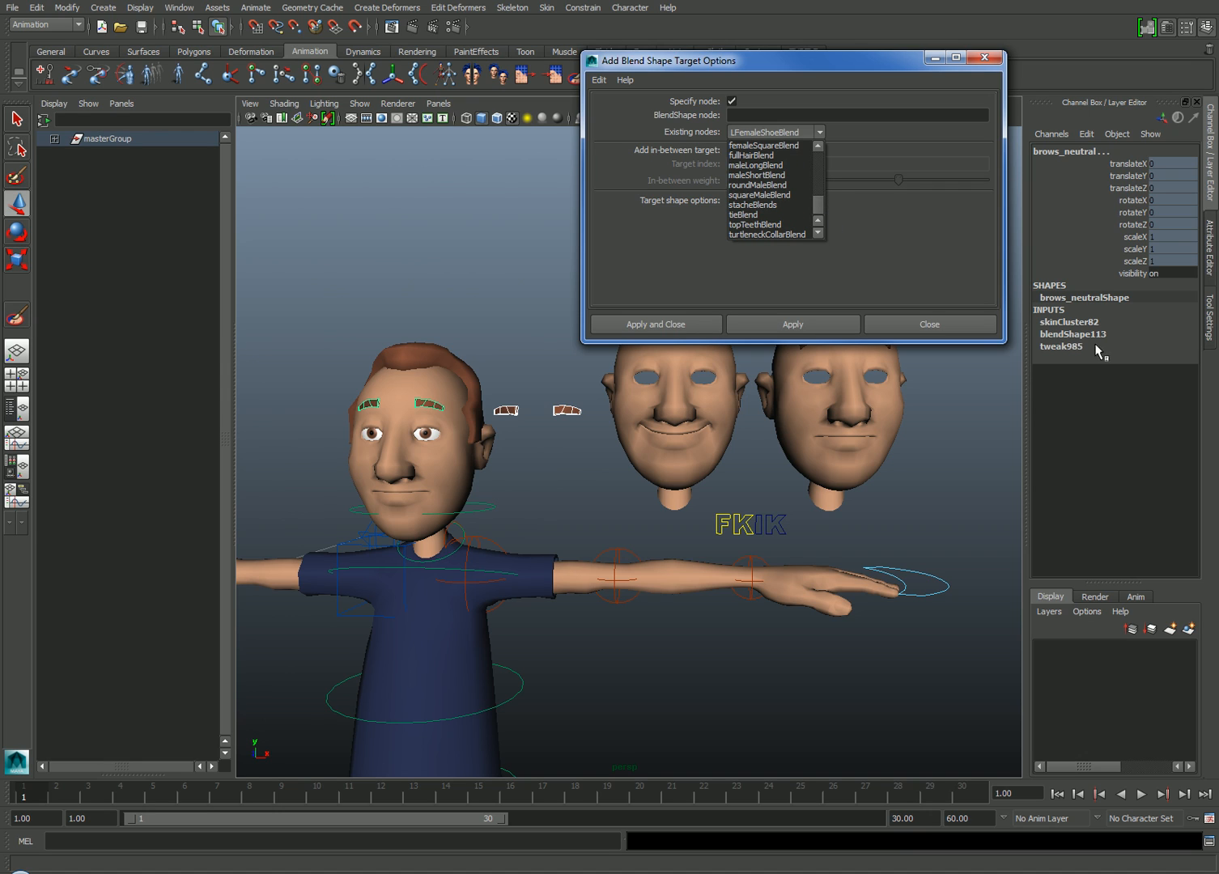
drag(818, 206, 824, 192)
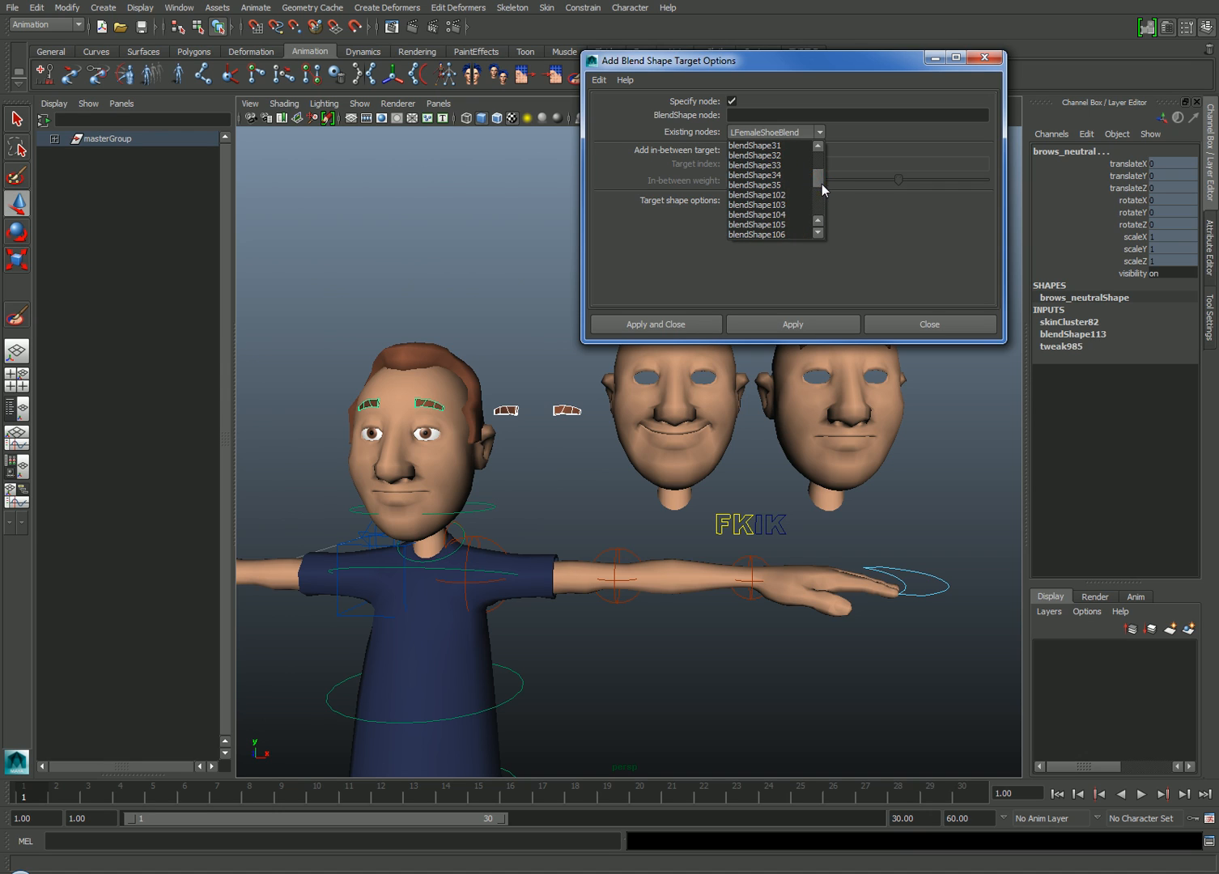
click(792, 207)
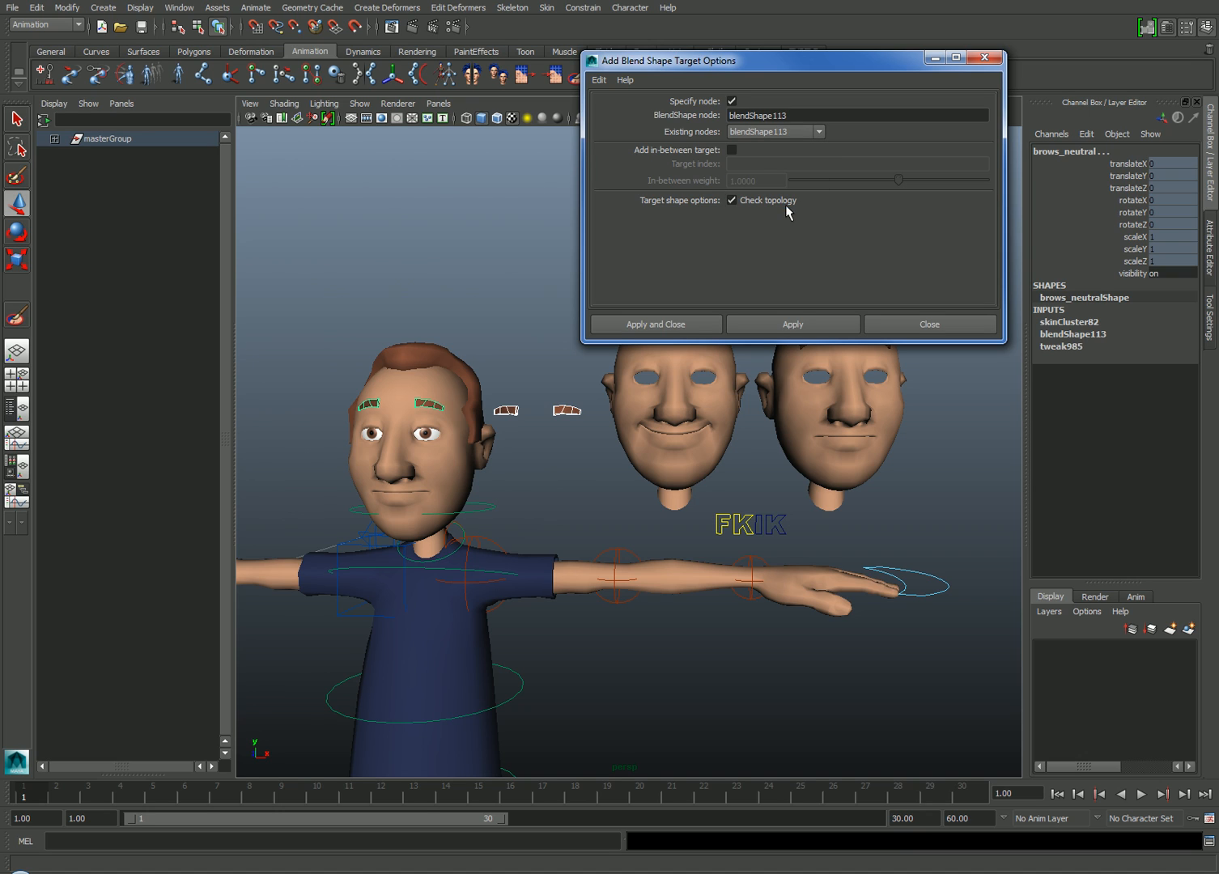
click(796, 328)
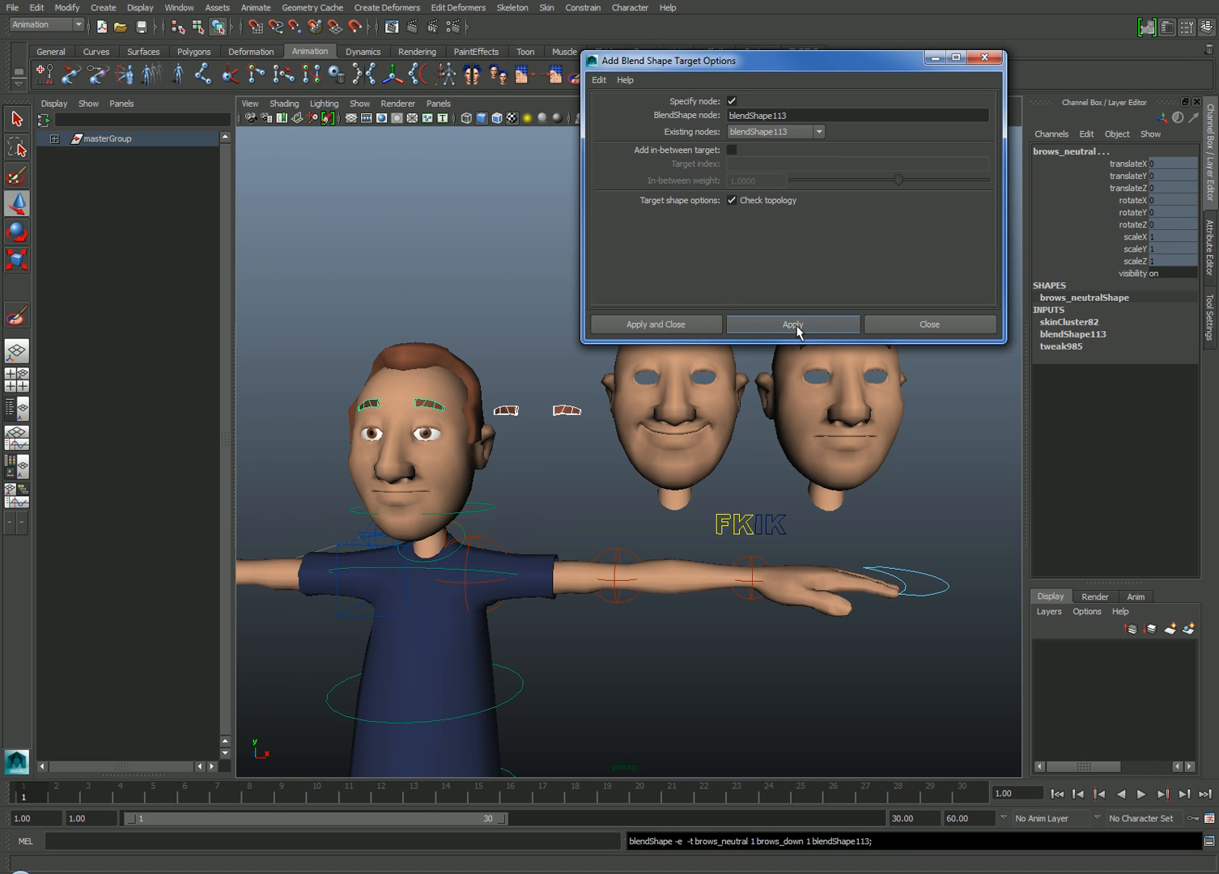
- Test the brows_down and brows_browsUp weights on blendShape113, resetting brows_down to 0
click(1073, 335)
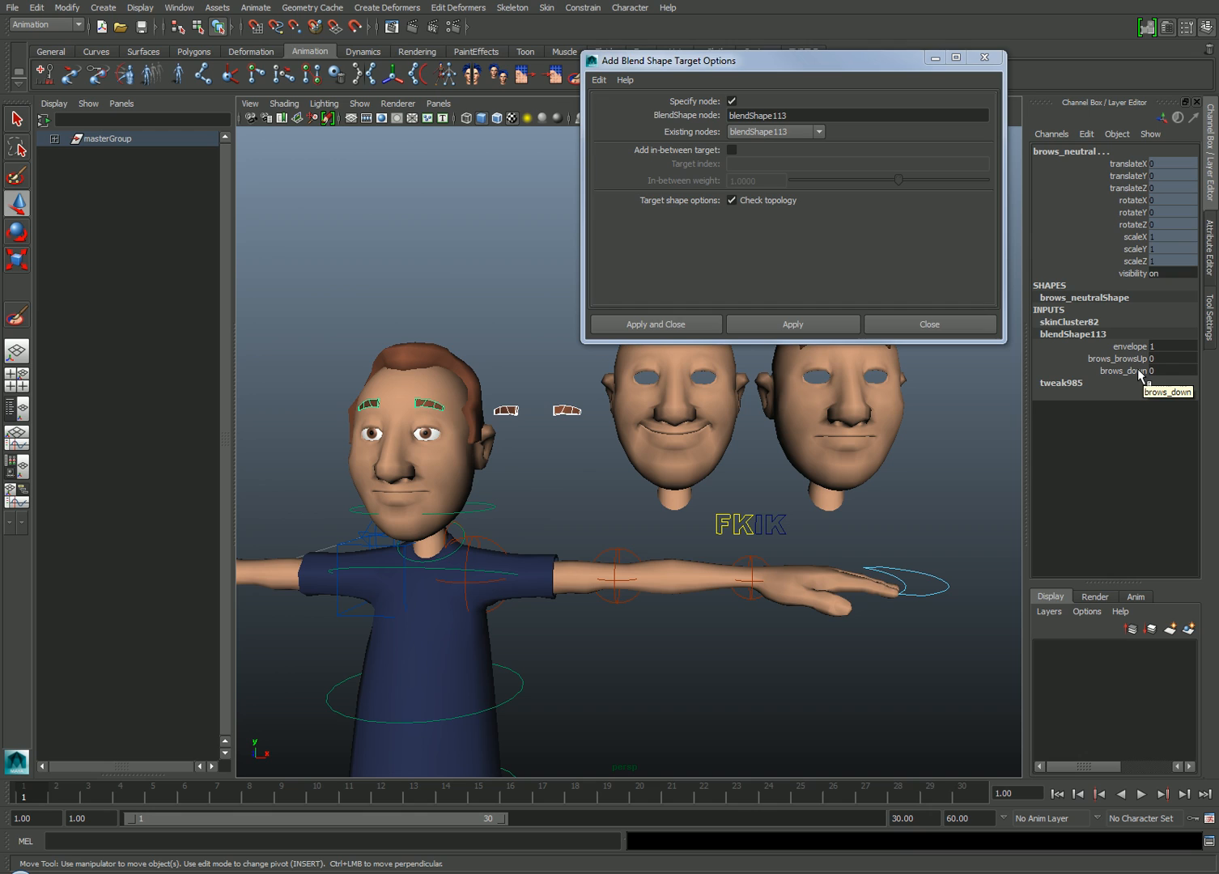
click(1139, 371)
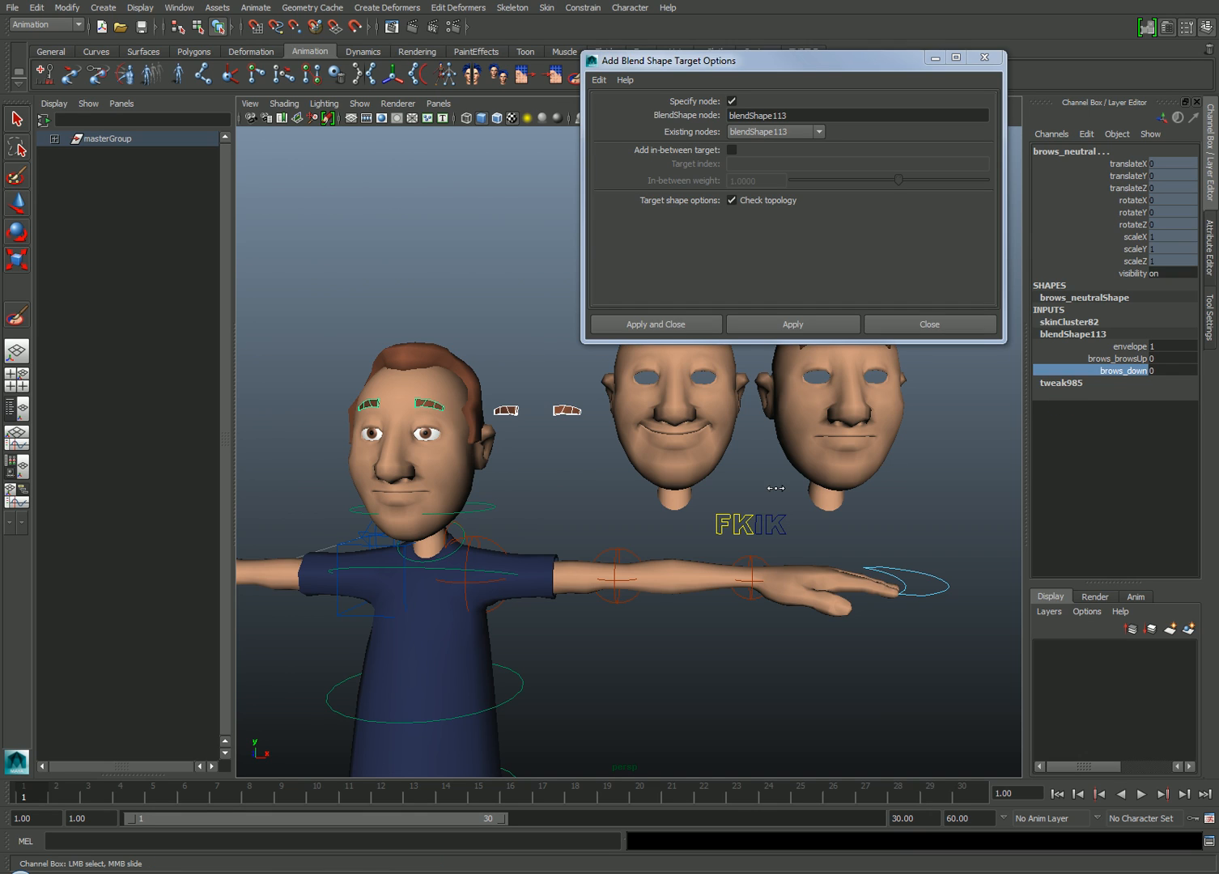
middle_drag(778, 488, 720, 497)
click(1119, 358)
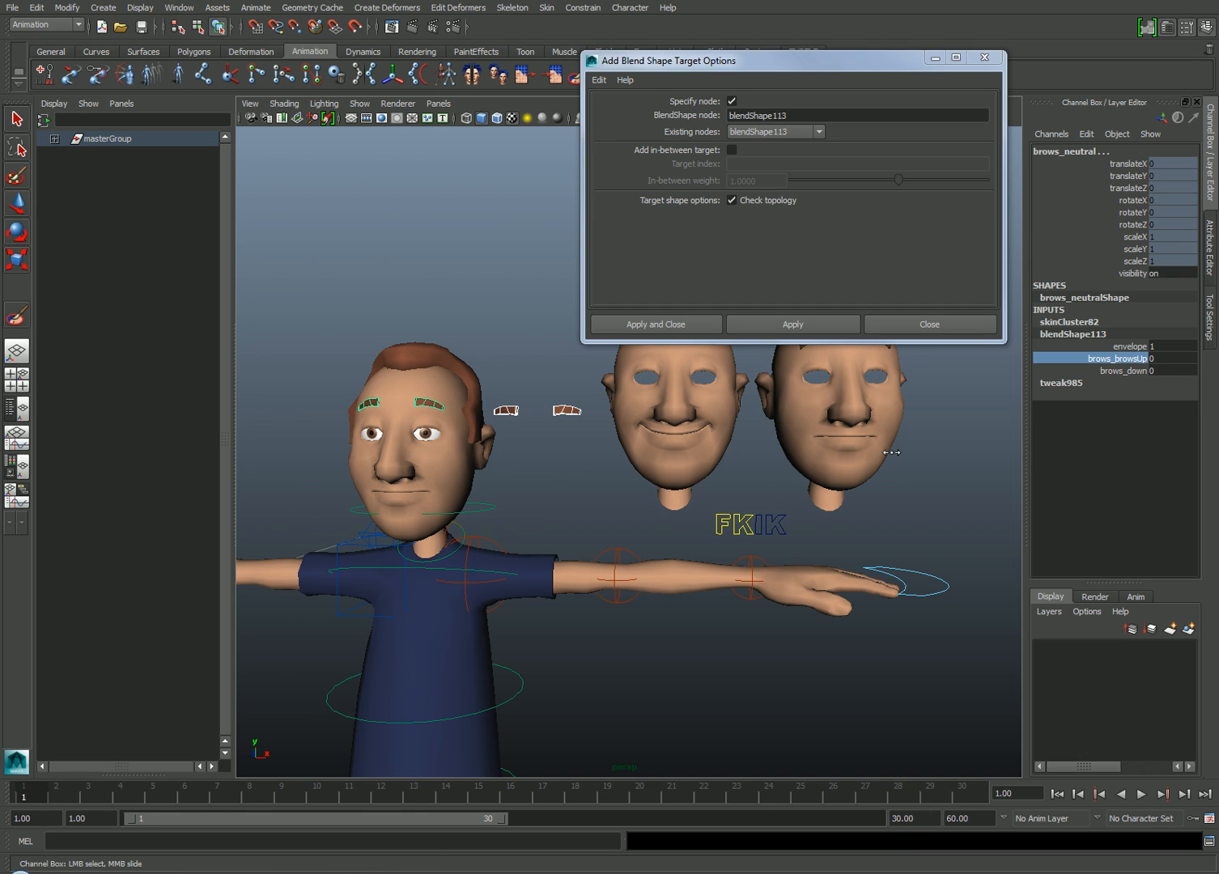
middle_drag(923, 445, 802, 461)
- Close the target options and run 'delete blendShape113' from the command line
click(929, 323)
text(delete blendShape113)
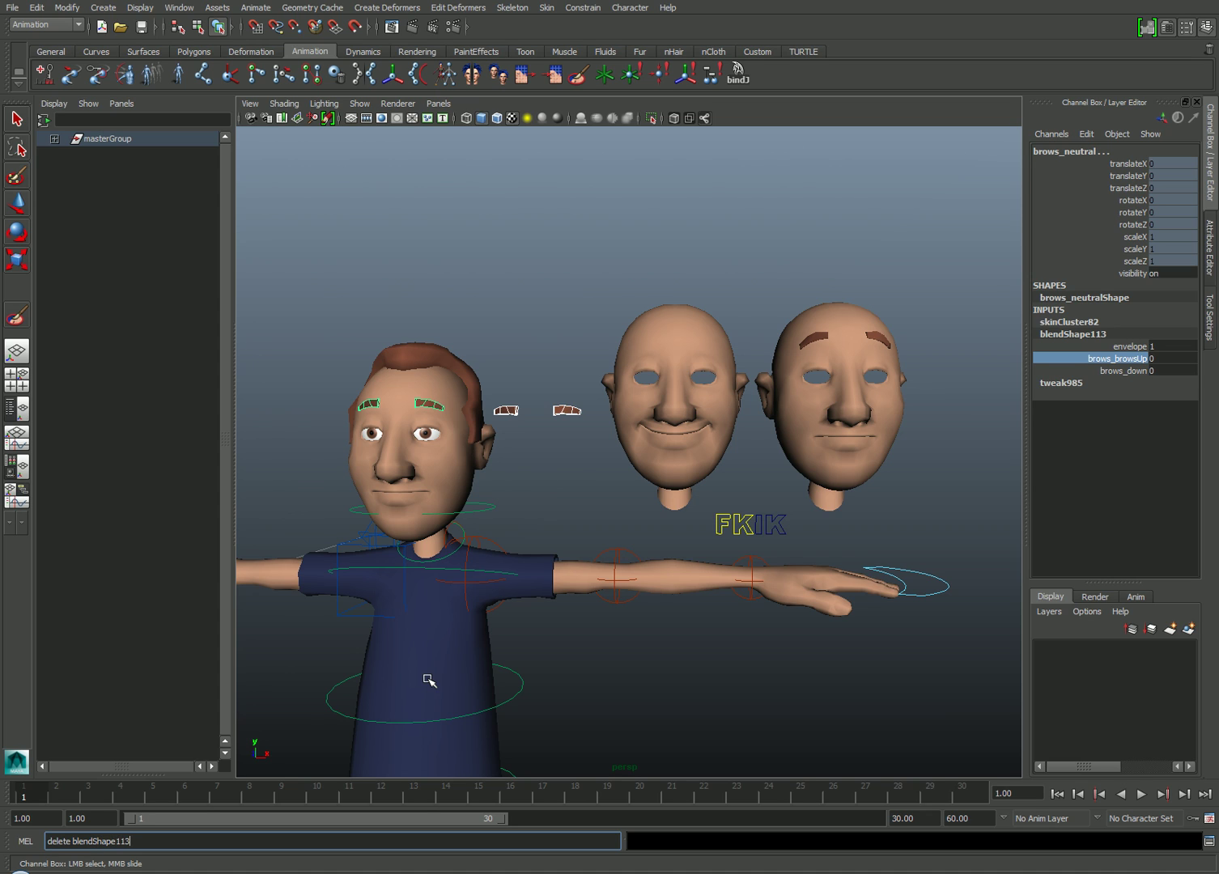
key(Return)
key(w)
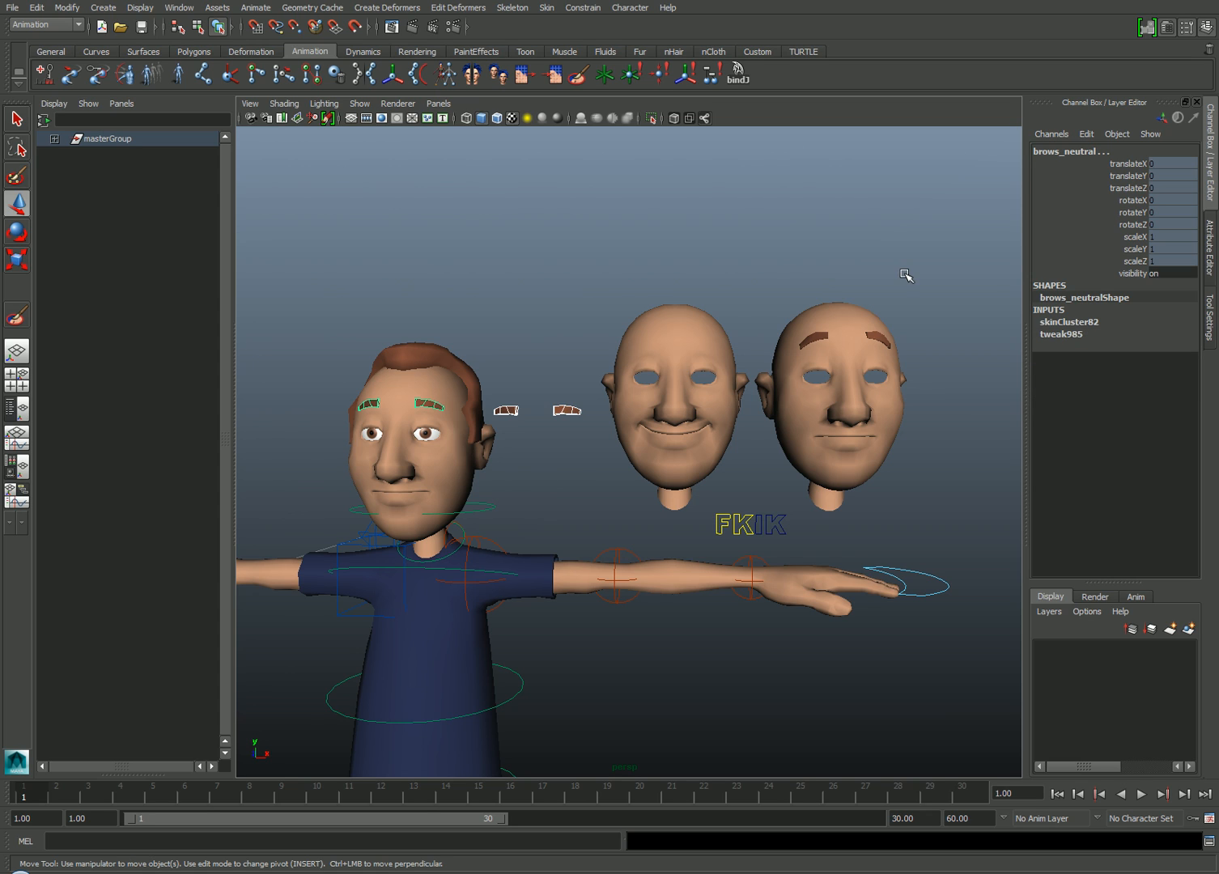
- Recreate blendShape113 on brows_neutral with the right head's brows_browsUp as target
click(906, 282)
click(882, 341)
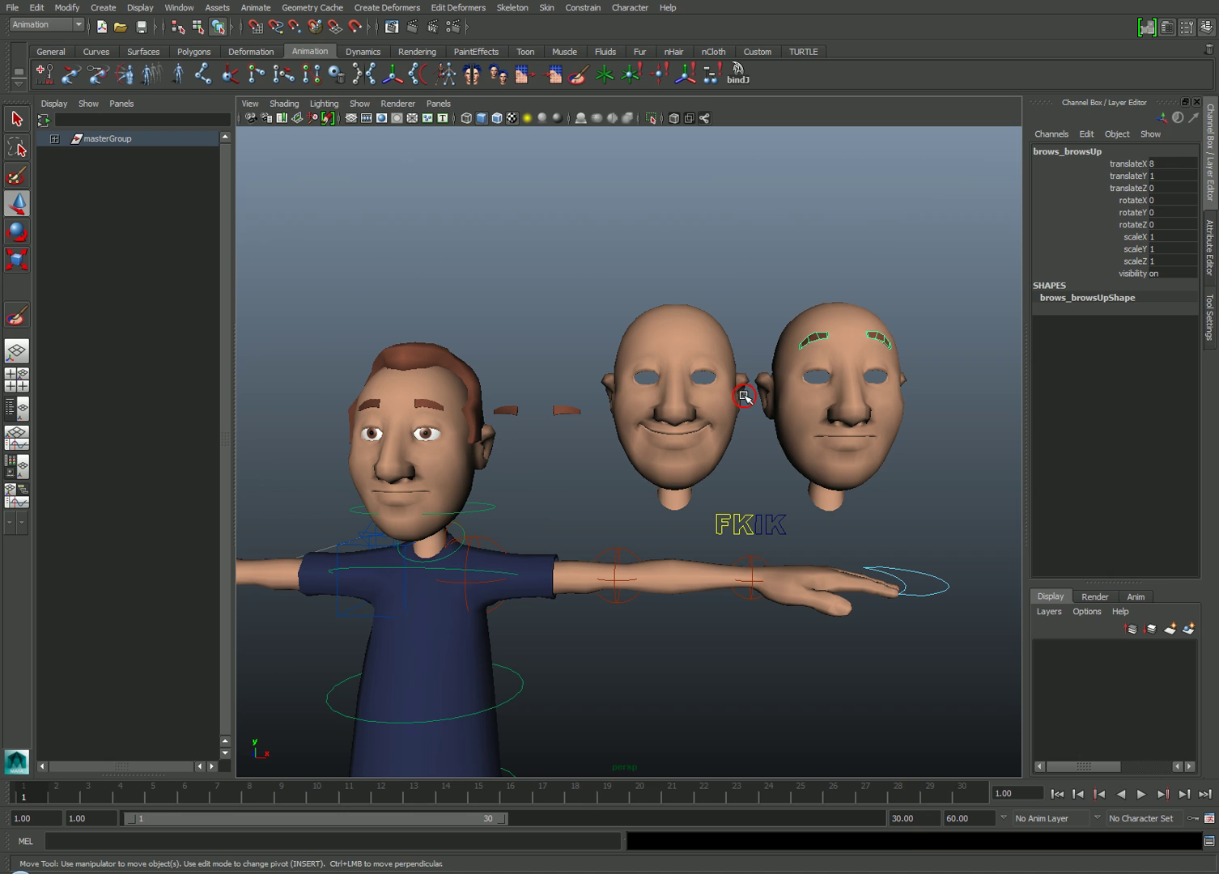
click(437, 407)
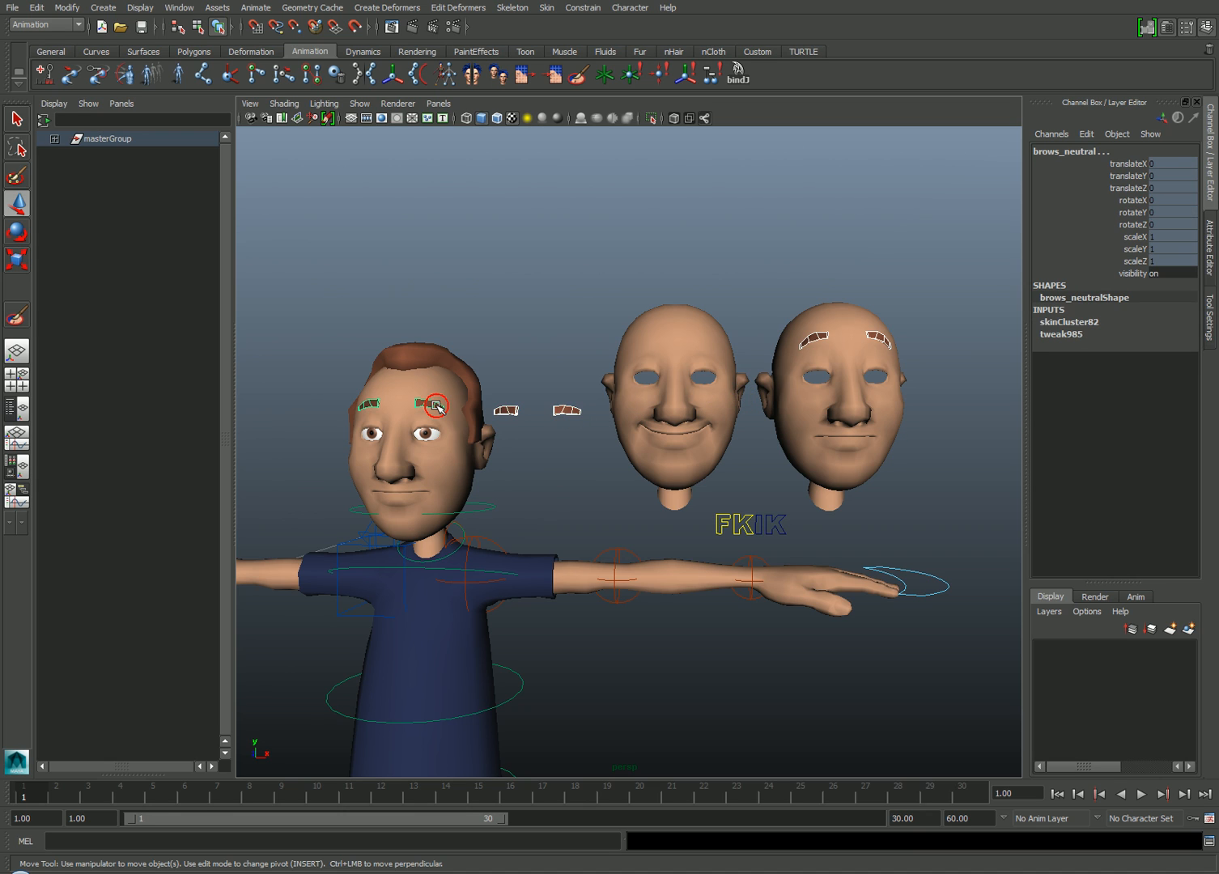
click(400, 7)
click(391, 28)
- Expand blendShape113's targets, switch to Rotate and clear the selection
click(1085, 335)
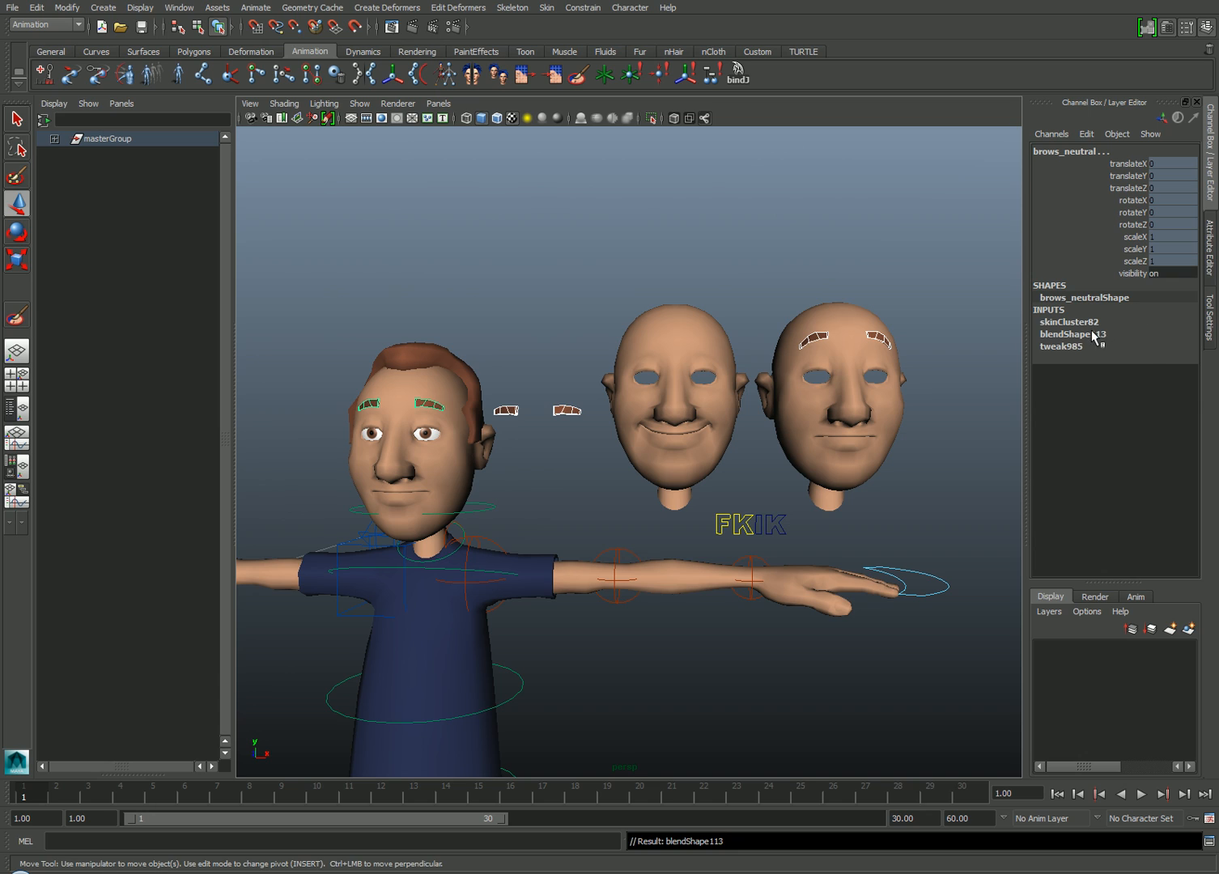
key(e)
click(506, 502)
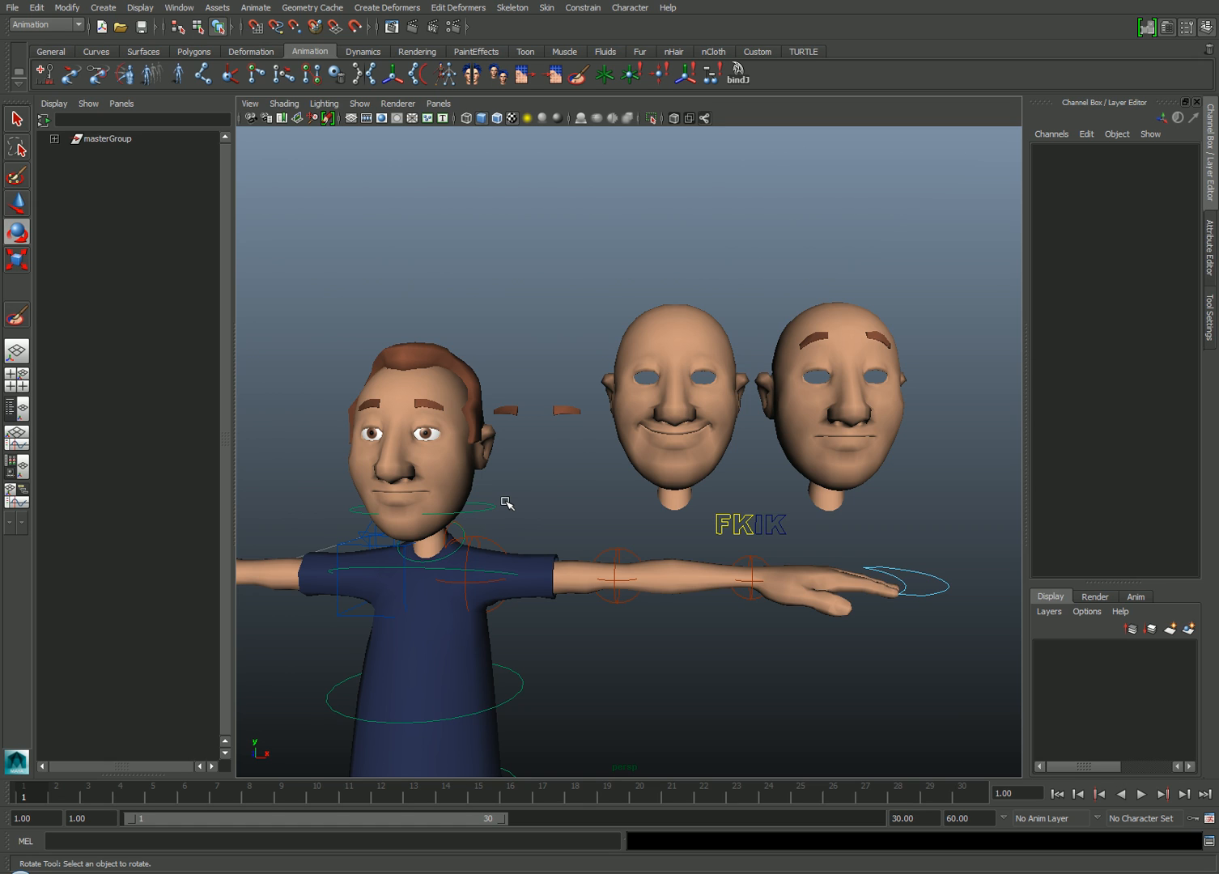
- Tilt Head_CTRL, then raise face_neutral's smile_face weight from 0 to 1
click(485, 513)
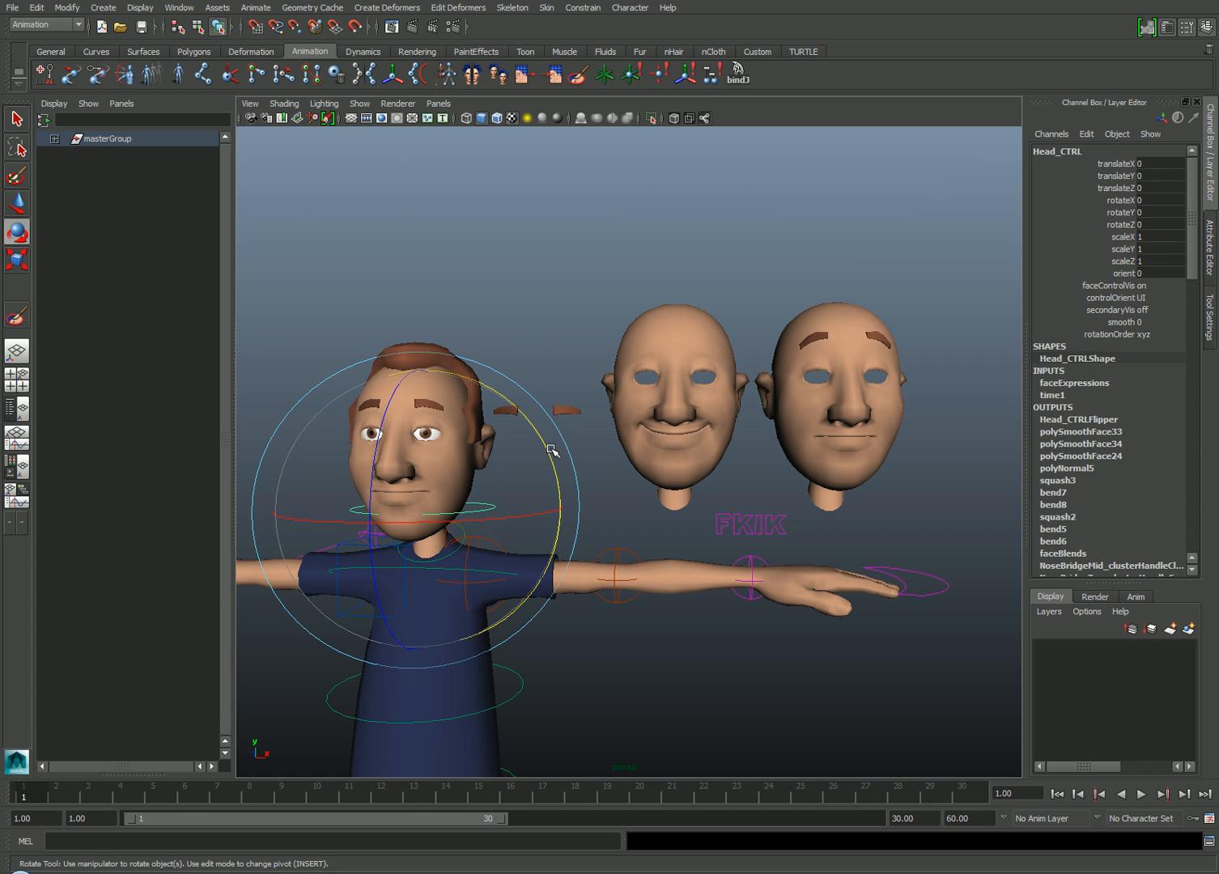
mouse_move(551, 454)
mouse_down()
mouse_move(574, 533)
mouse_move(563, 489)
mouse_up()
click(429, 447)
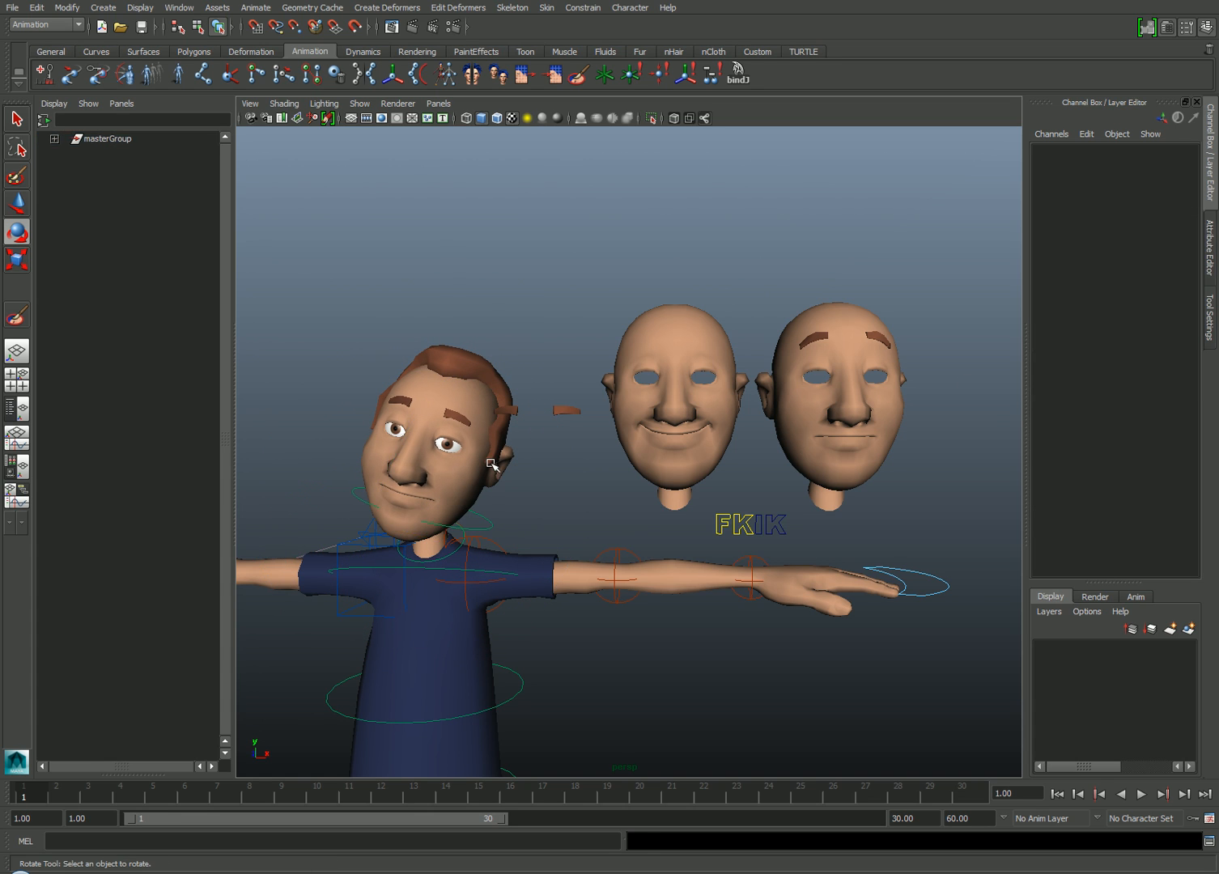
mouse_move(716, 483)
middle_down()
mouse_move(762, 477)
mouse_move(683, 498)
mouse_move(776, 474)
mouse_move(645, 509)
middle_up()
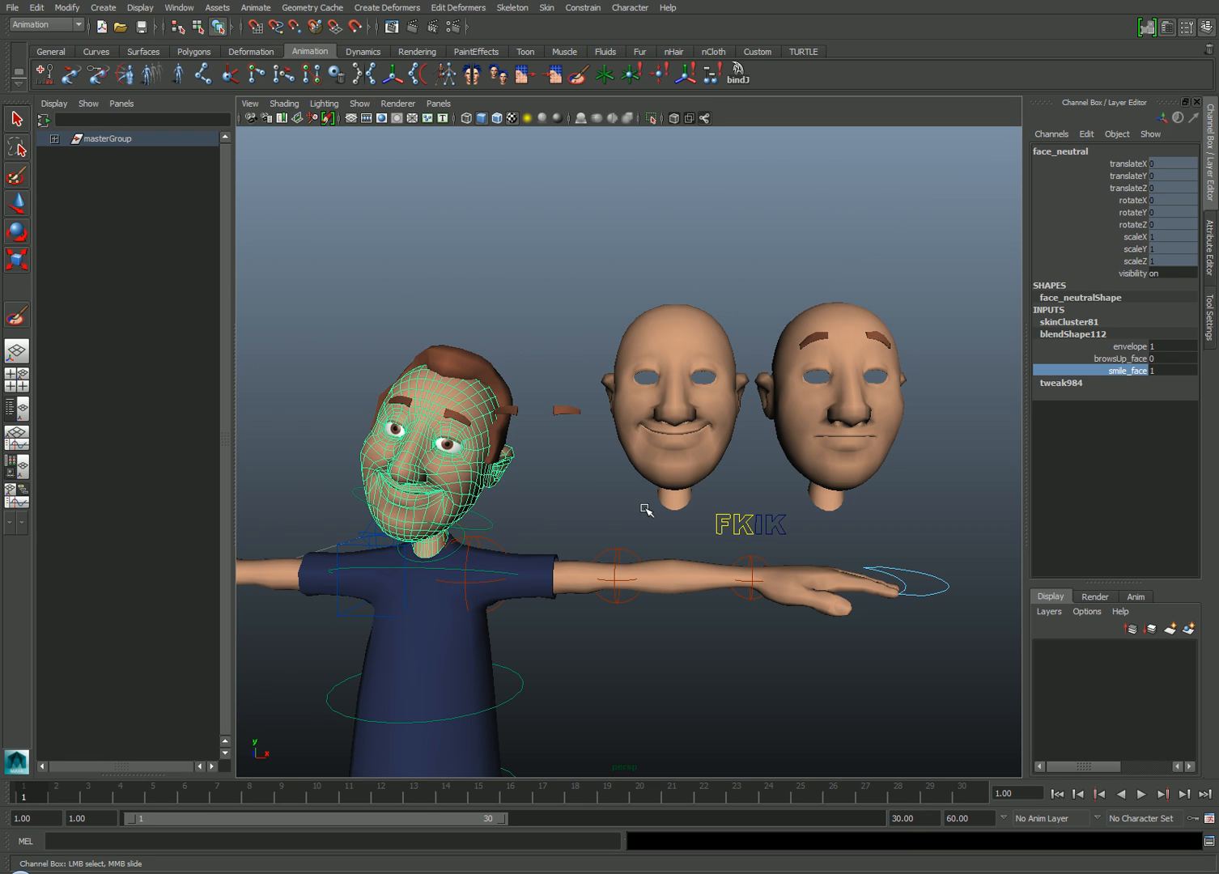
- Reorder the face's inputs so skinCluster81 sits after blendShape112 and test the smile_face weight
right_click(508, 463)
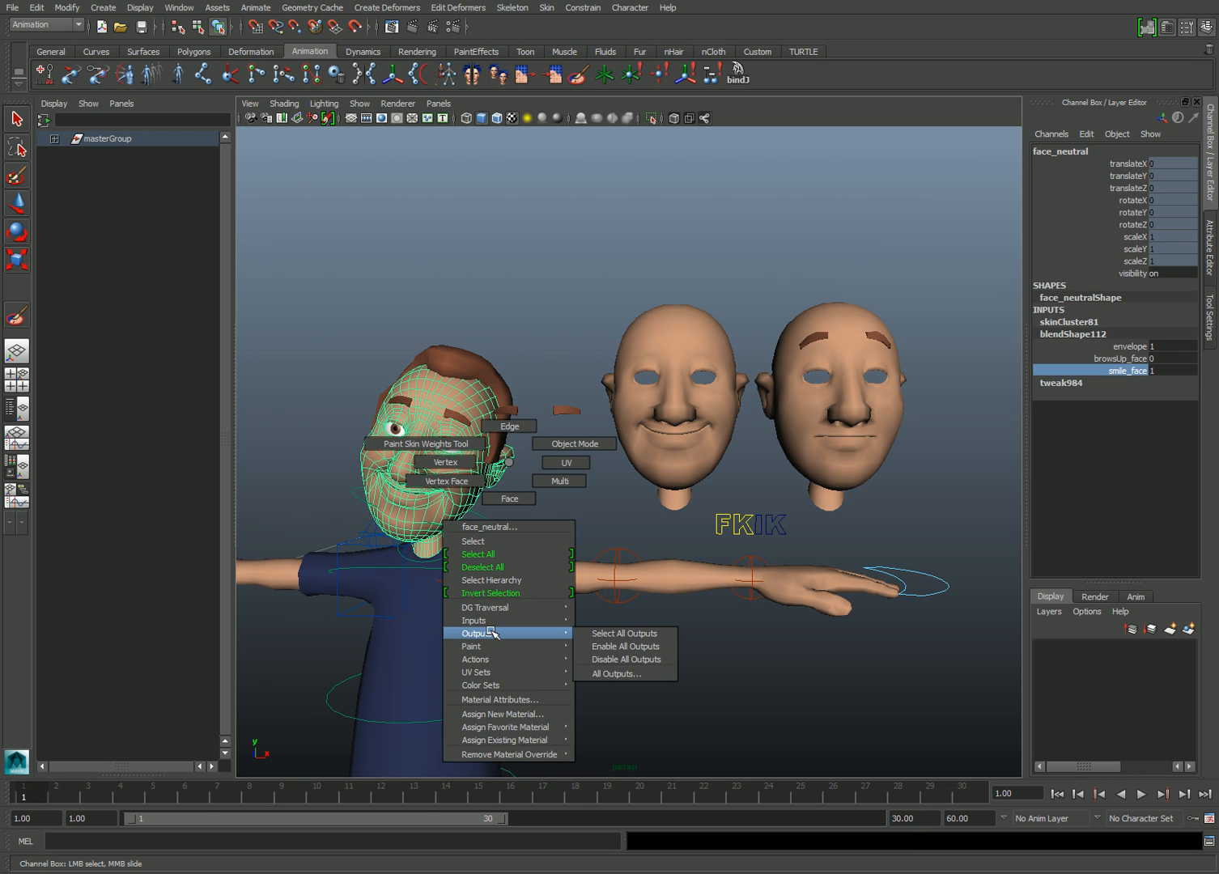
mouse_move(504, 620)
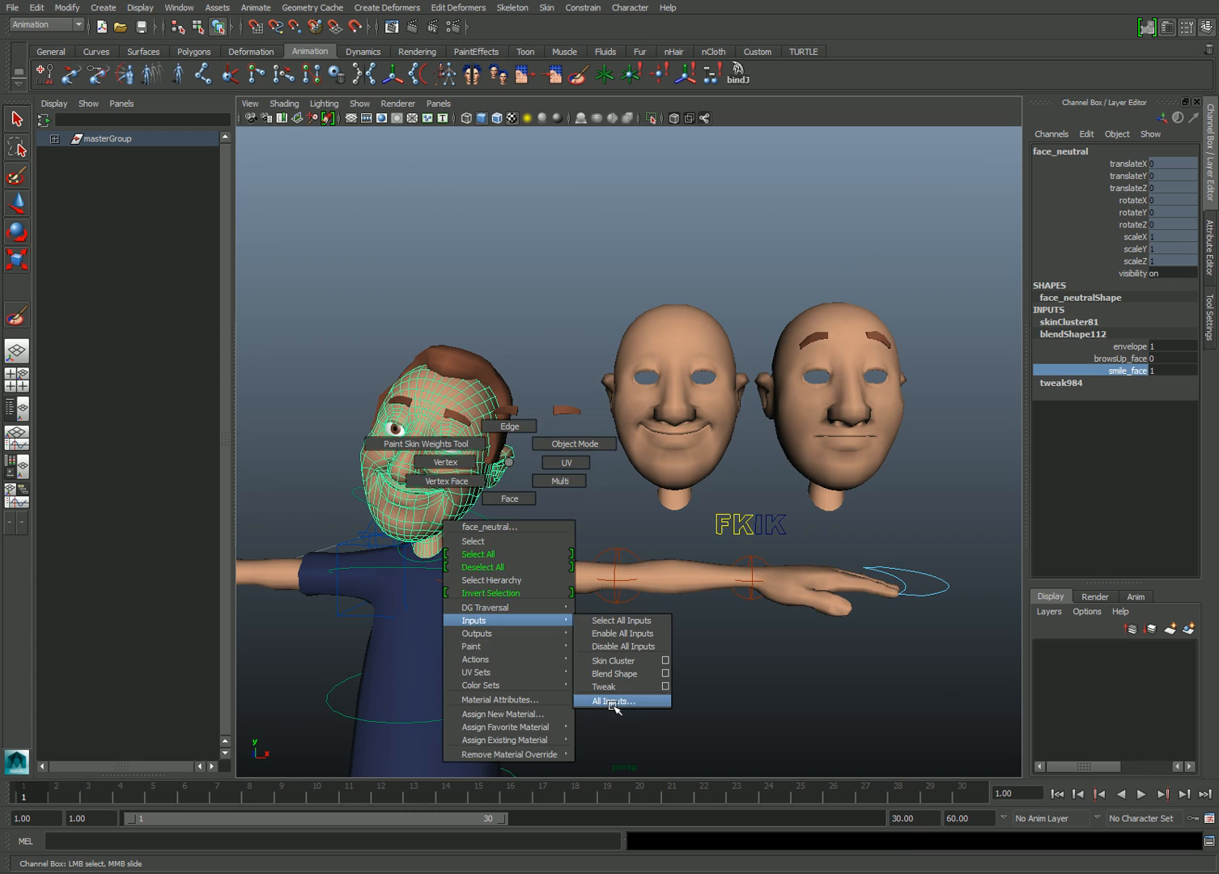
click(614, 704)
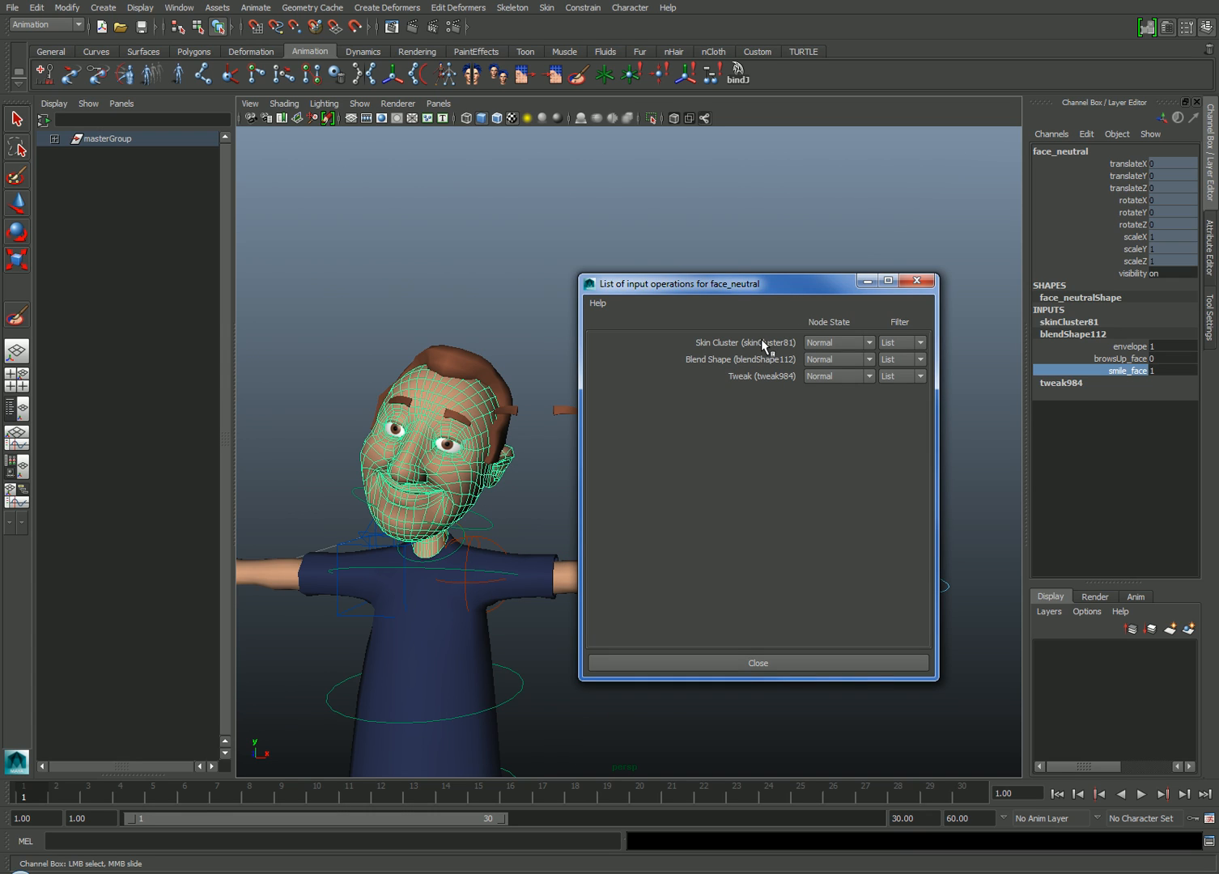
middle_drag(761, 342, 759, 370)
drag(755, 281, 847, 546)
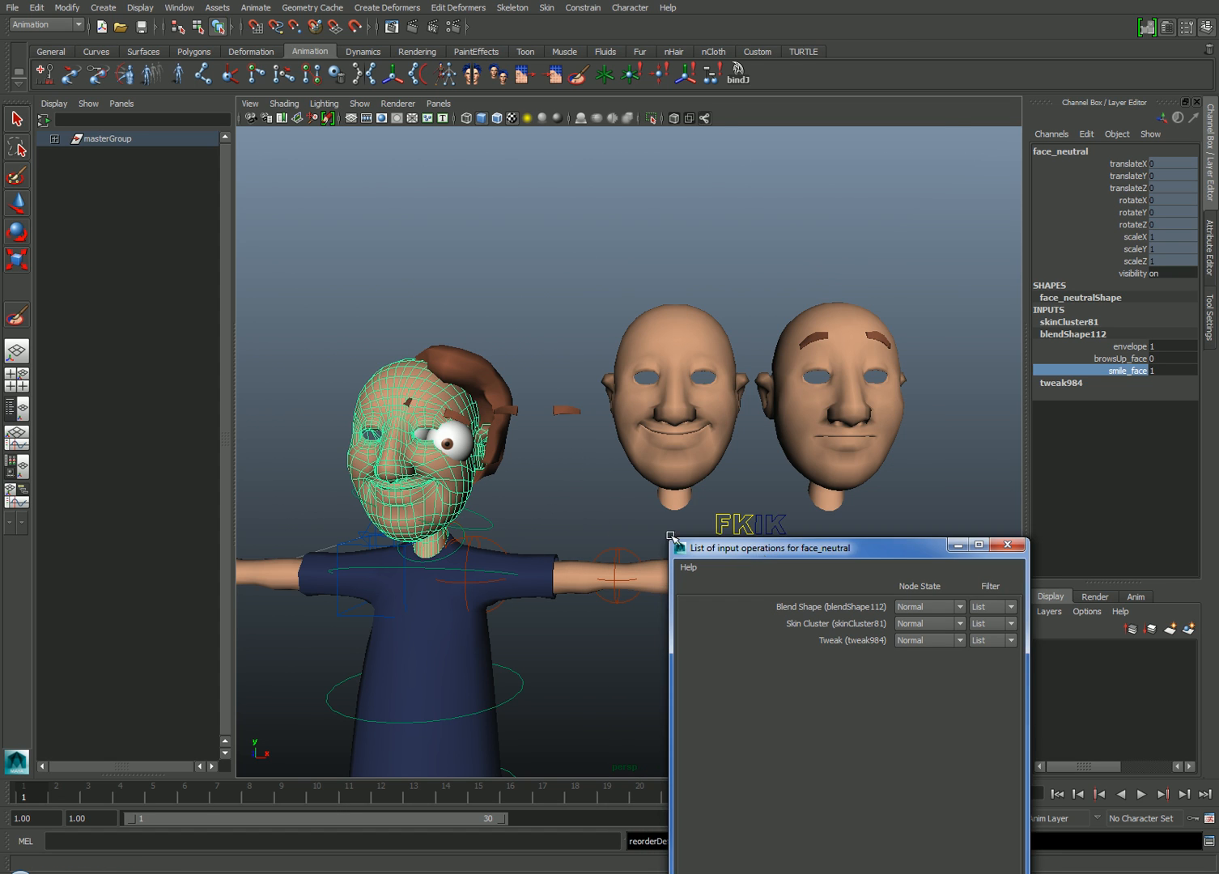
click(1073, 322)
click(1114, 347)
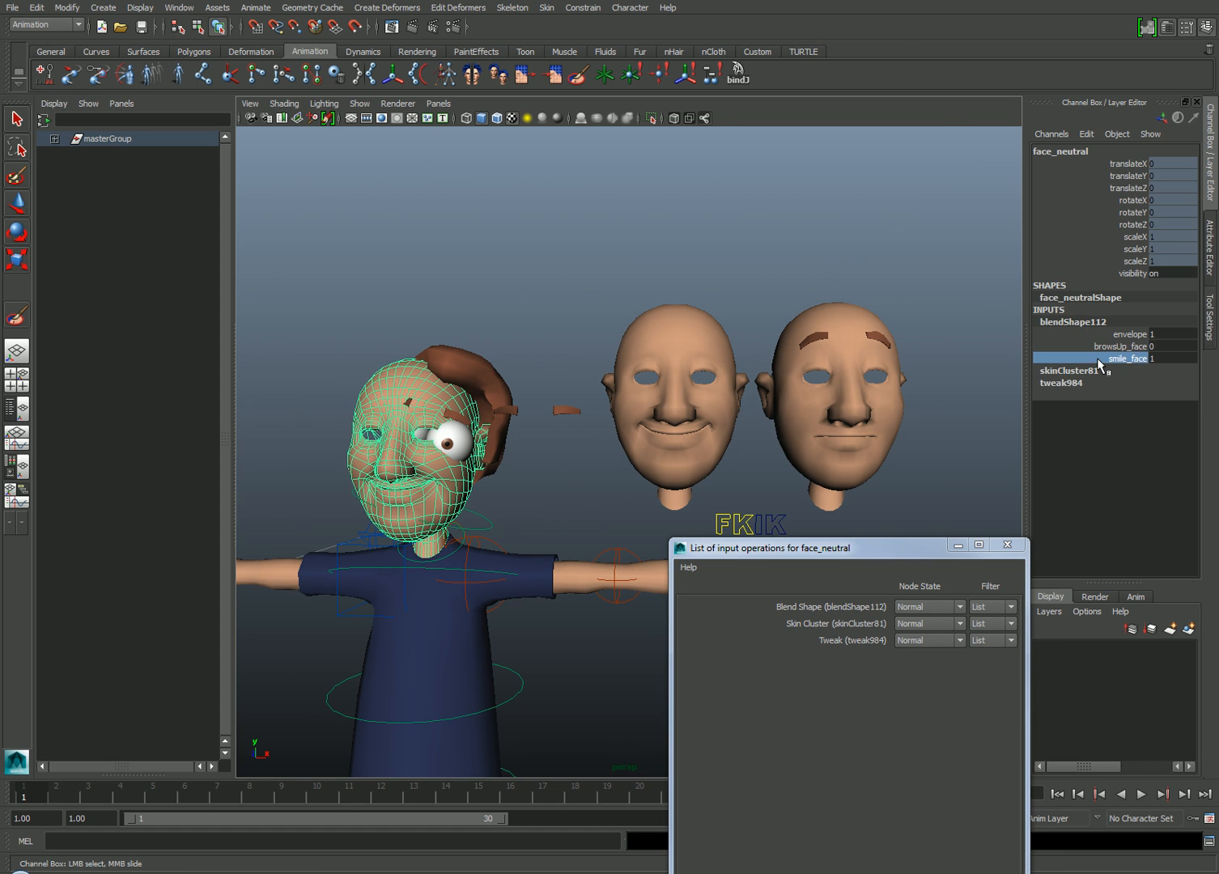
middle_drag(675, 304, 519, 454)
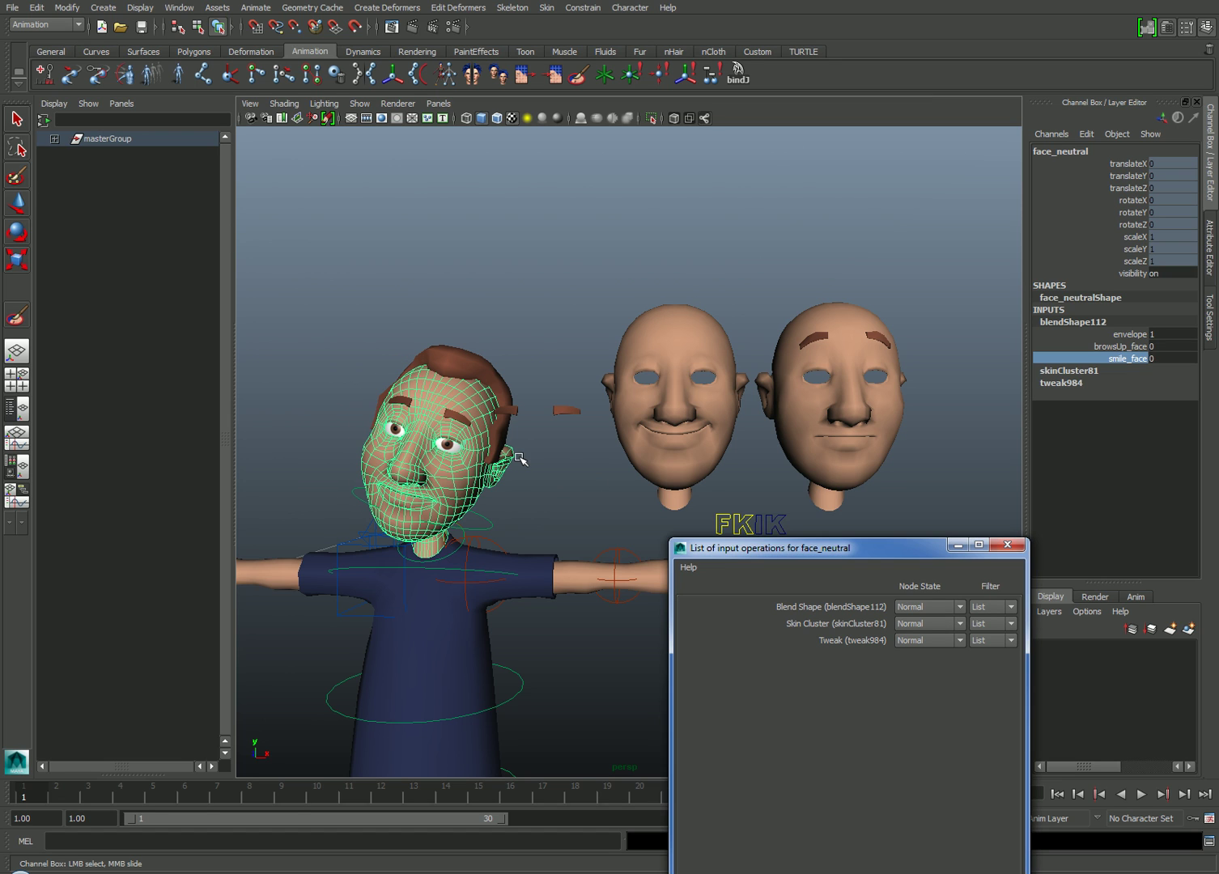
click(1007, 545)
- Restore skinCluster81 before blendShape112 in the face's input list and return smile_face to 0
key(e)
click(473, 398)
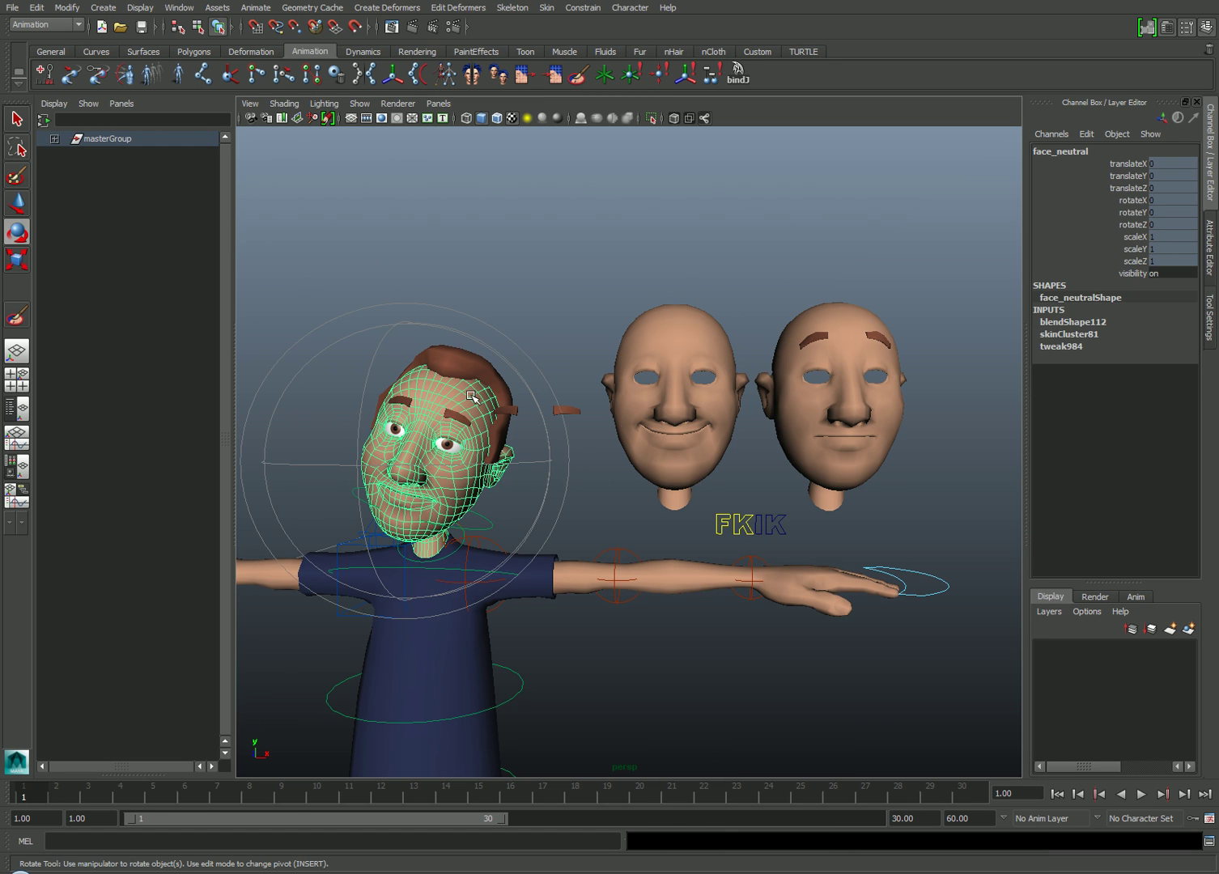
right_click(521, 304)
mouse_move(520, 461)
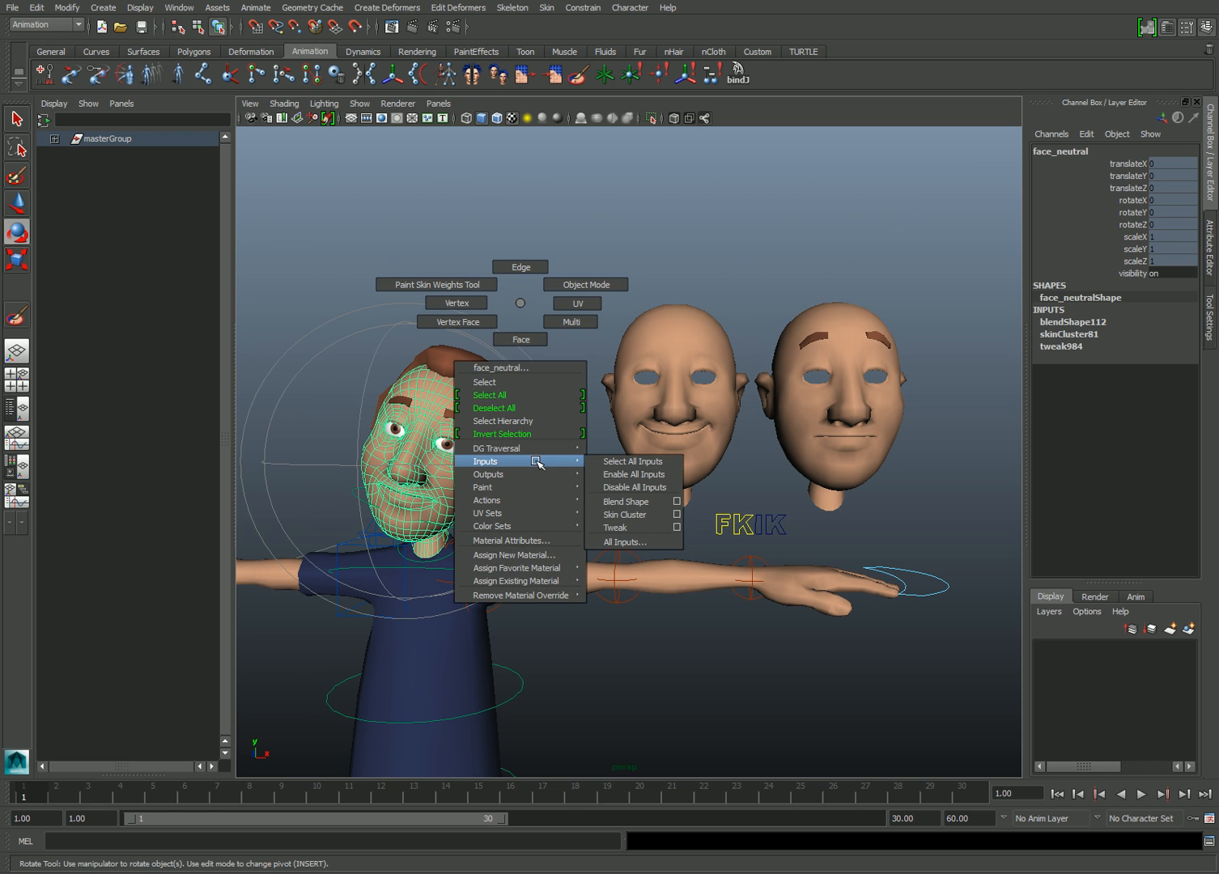
click(633, 542)
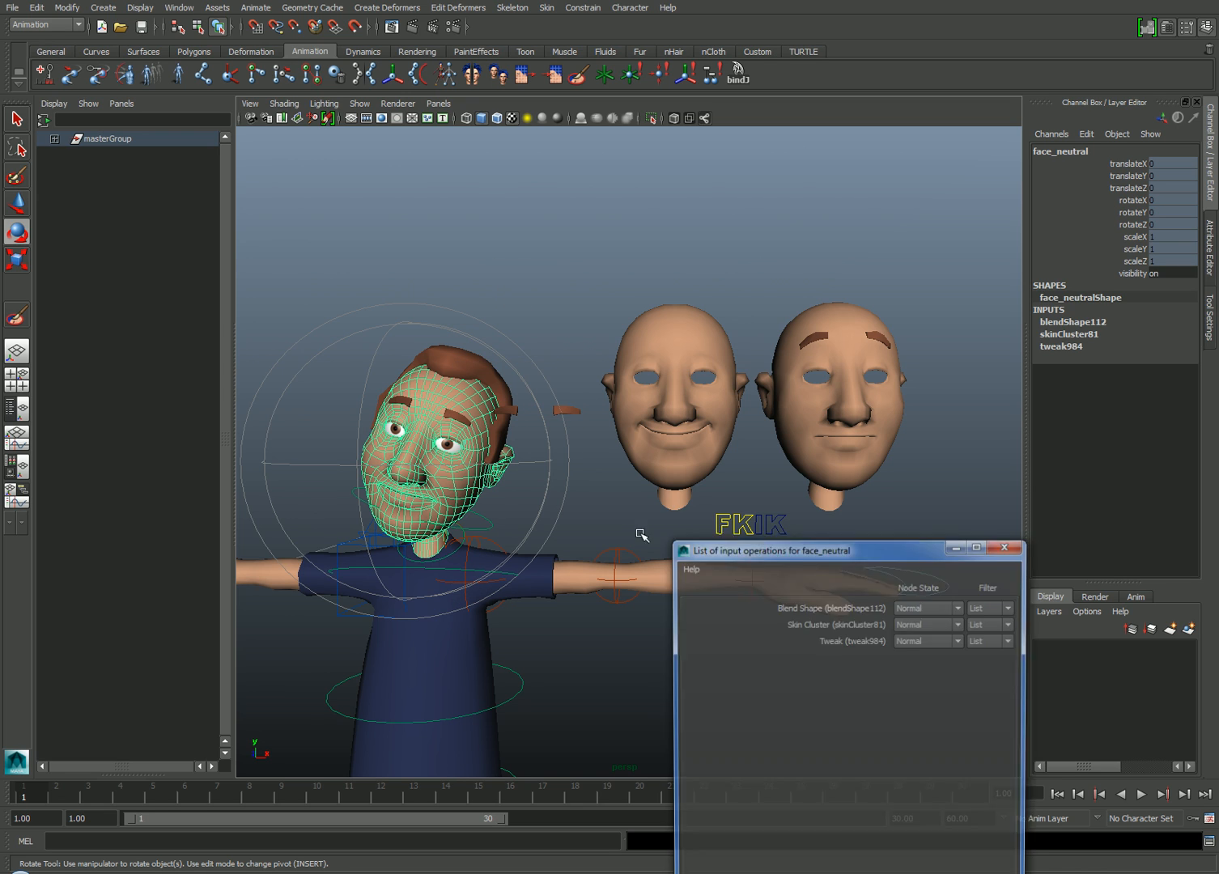
middle_drag(854, 478, 854, 504)
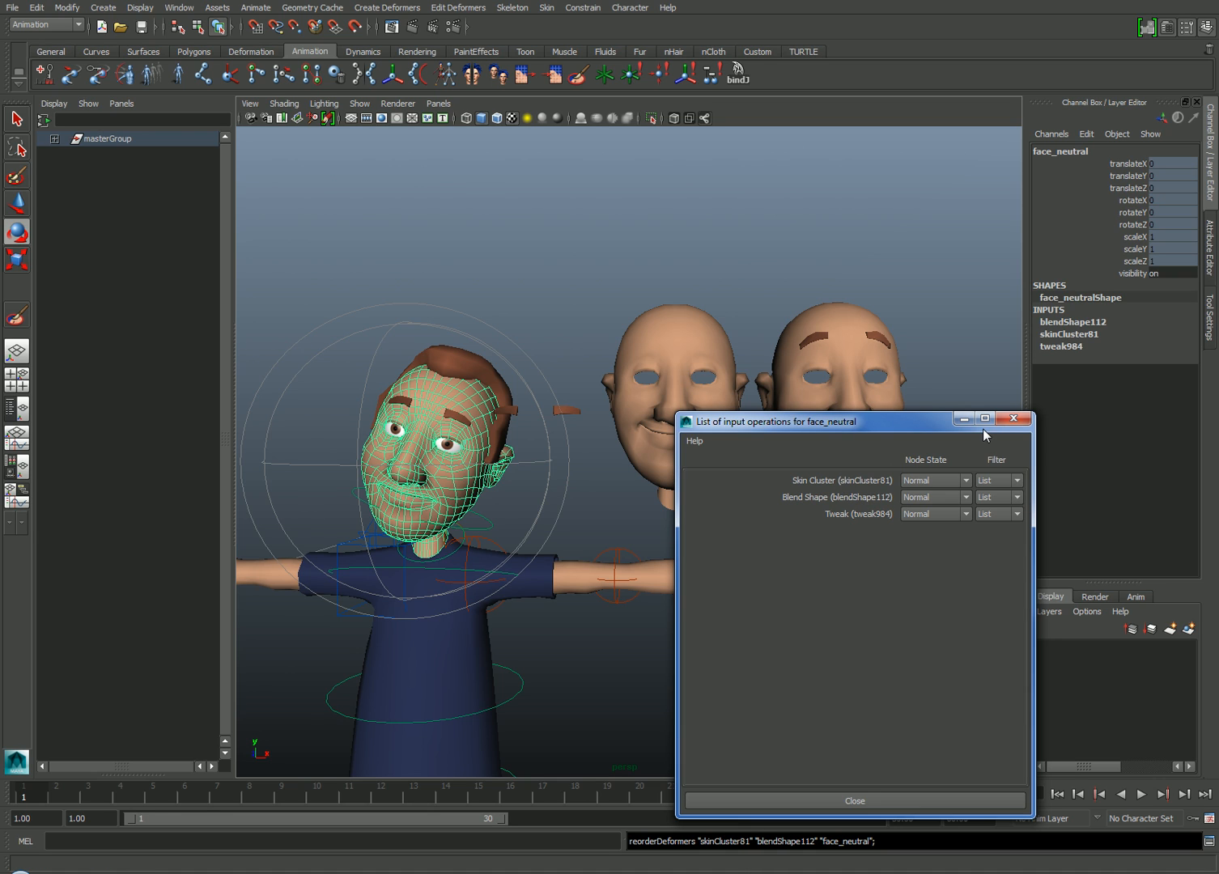
click(1014, 419)
click(1095, 334)
click(1124, 370)
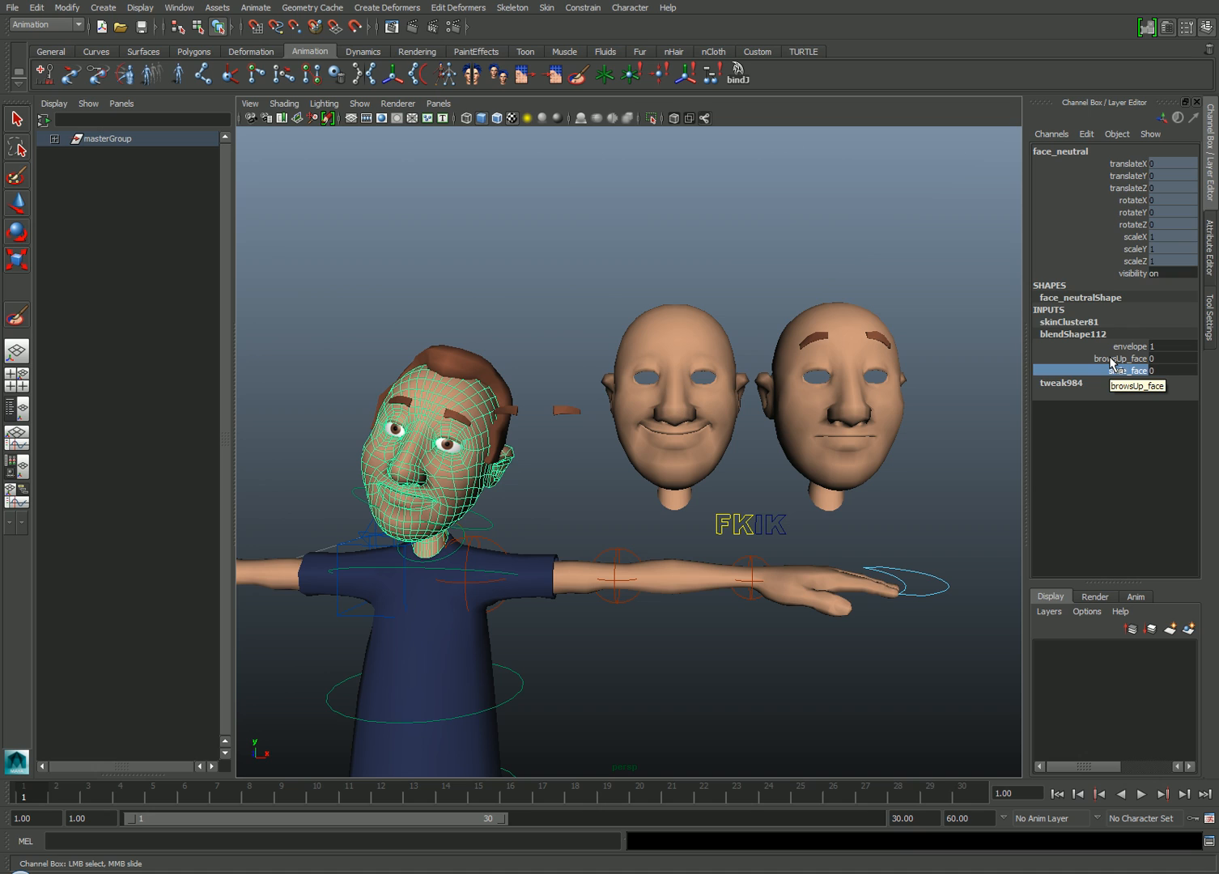
key(e)
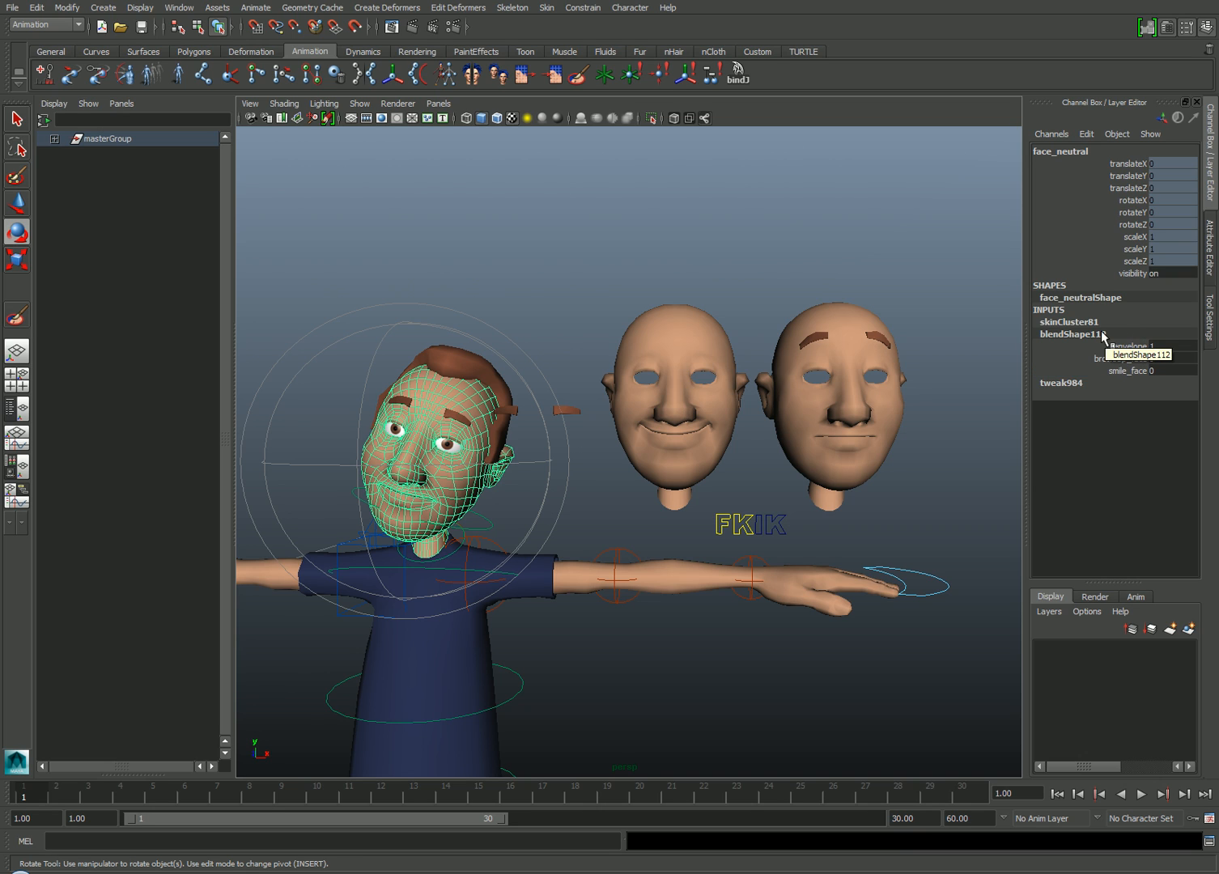
click(179, 8)
mouse_move(207, 29)
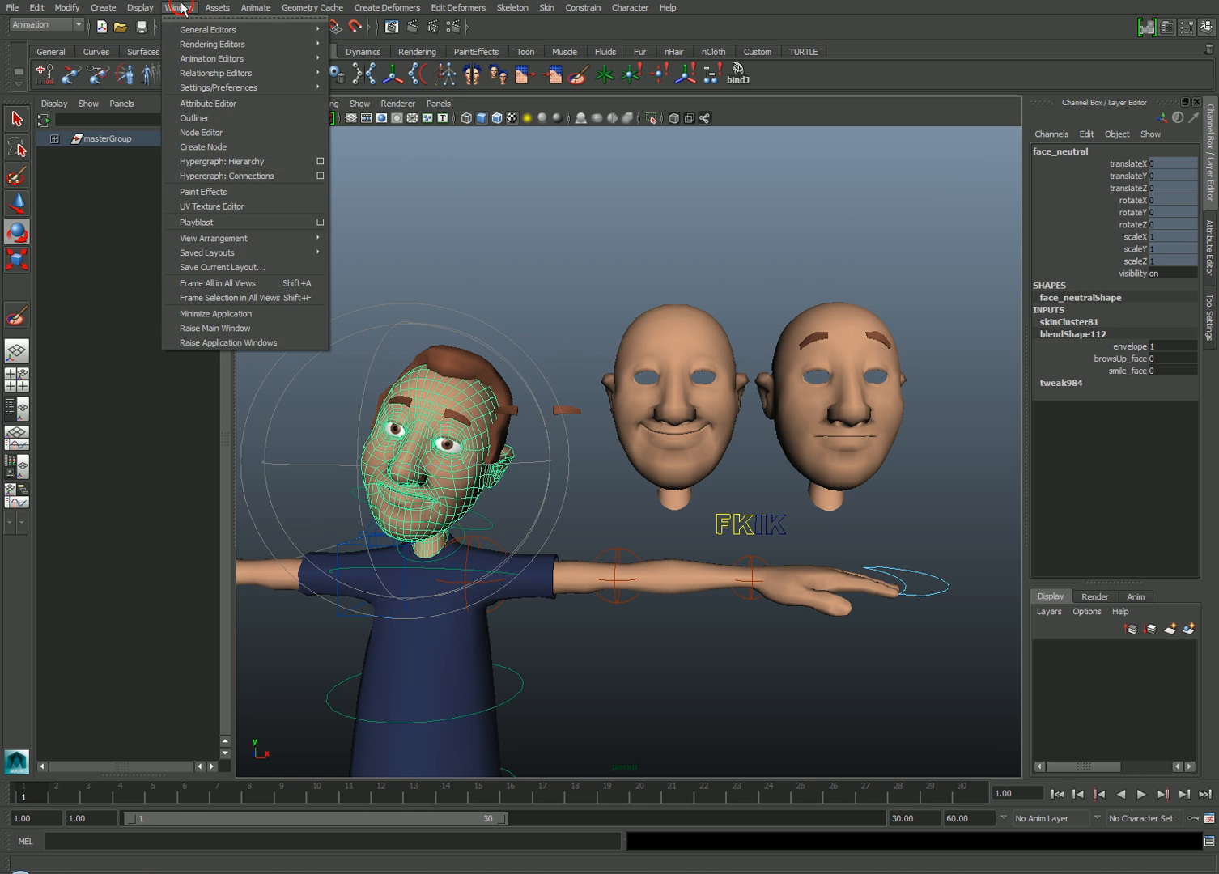
- Load face blendShape112 as outputs and the eyebrows' blend shape as inputs in the Connection Editor
click(372, 67)
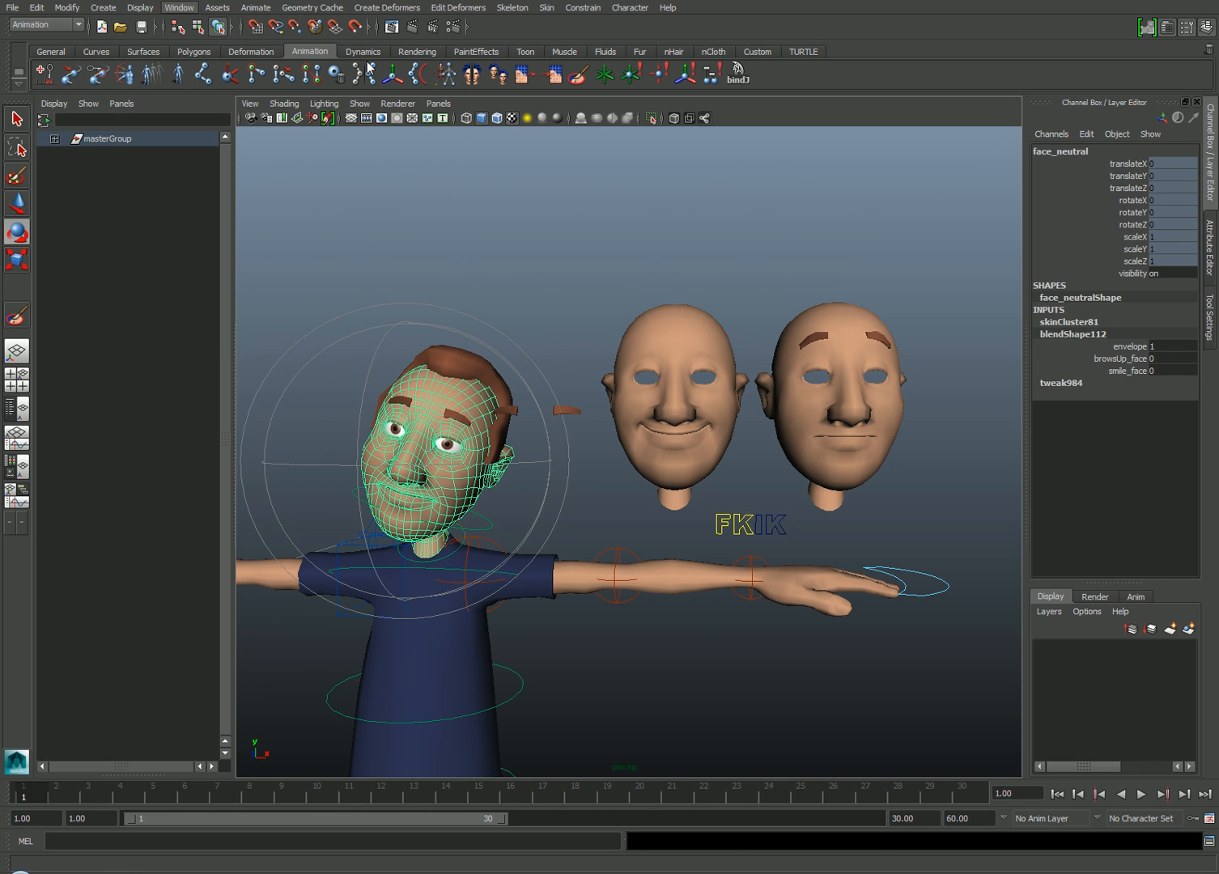
click(423, 225)
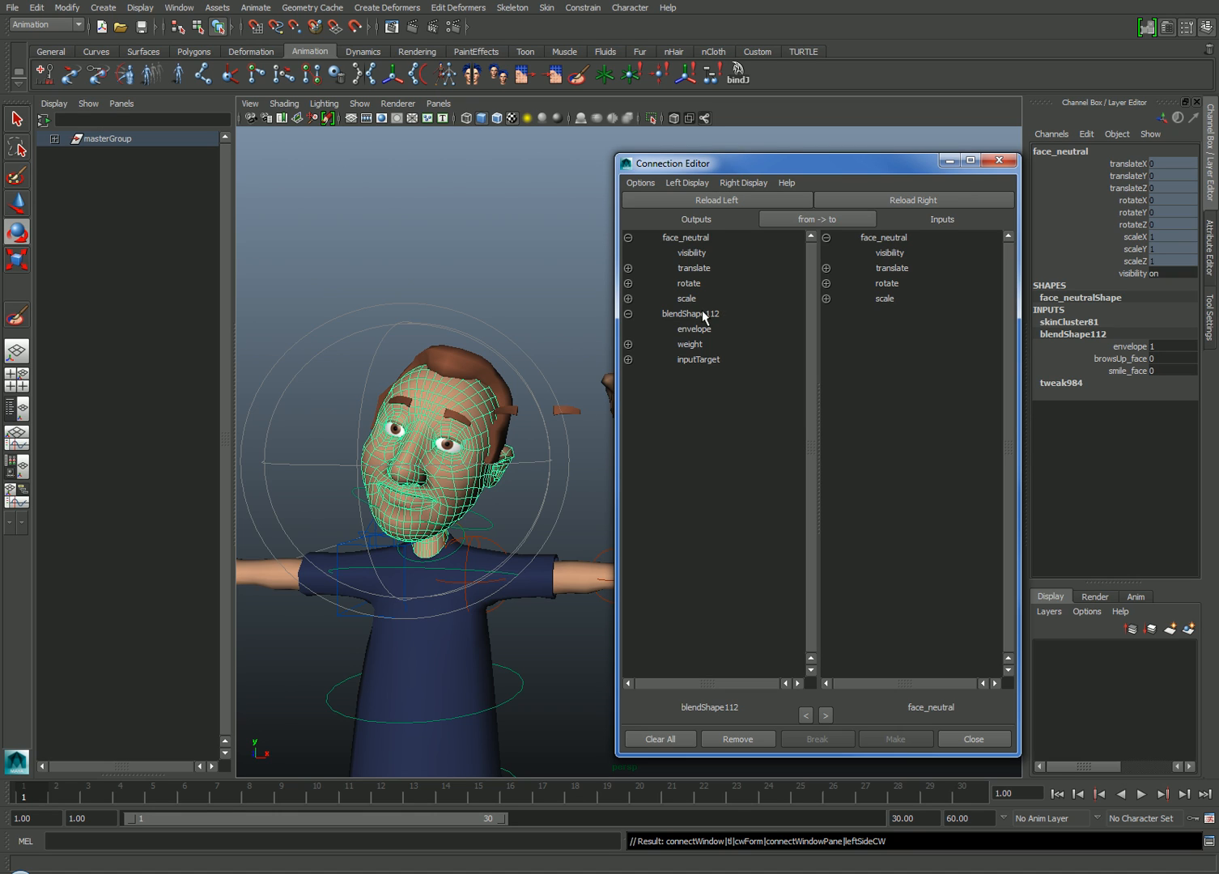
click(571, 362)
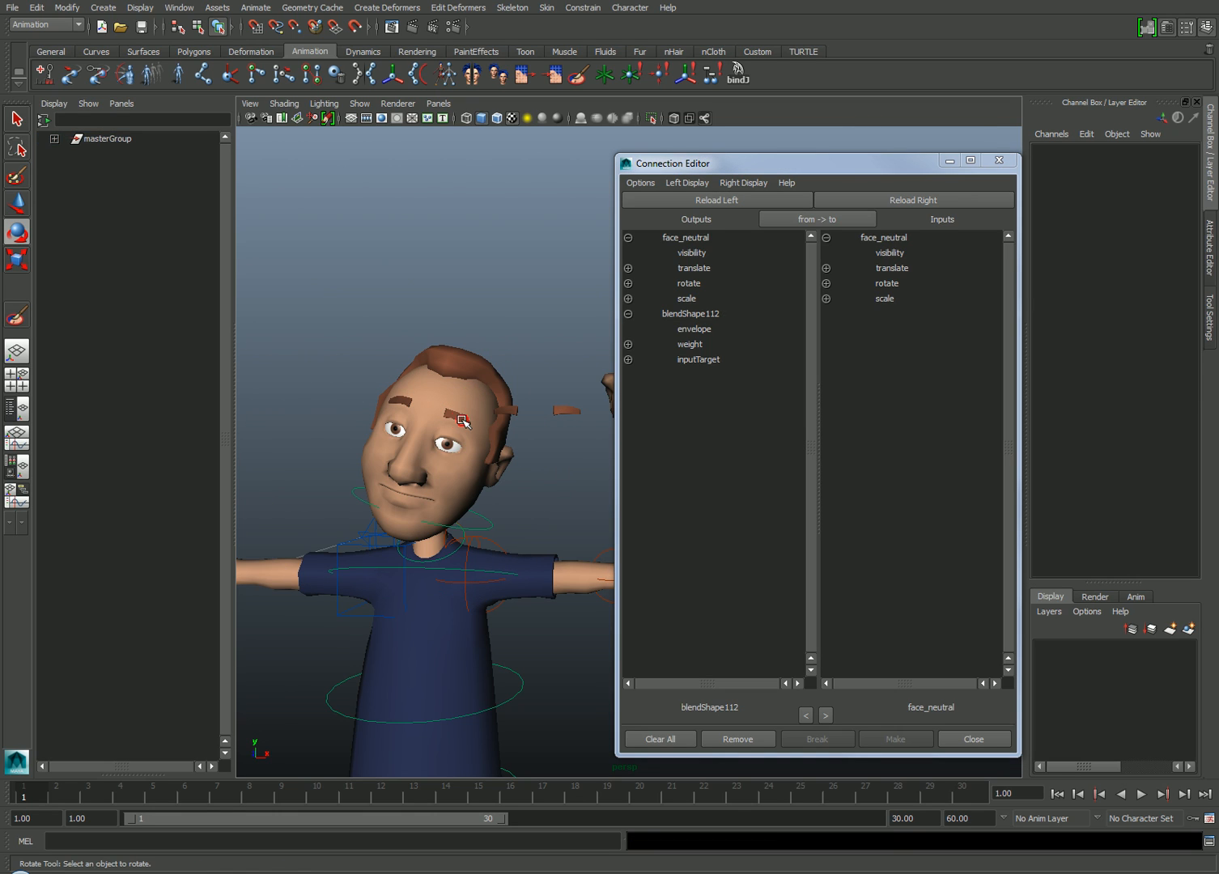
click(507, 408)
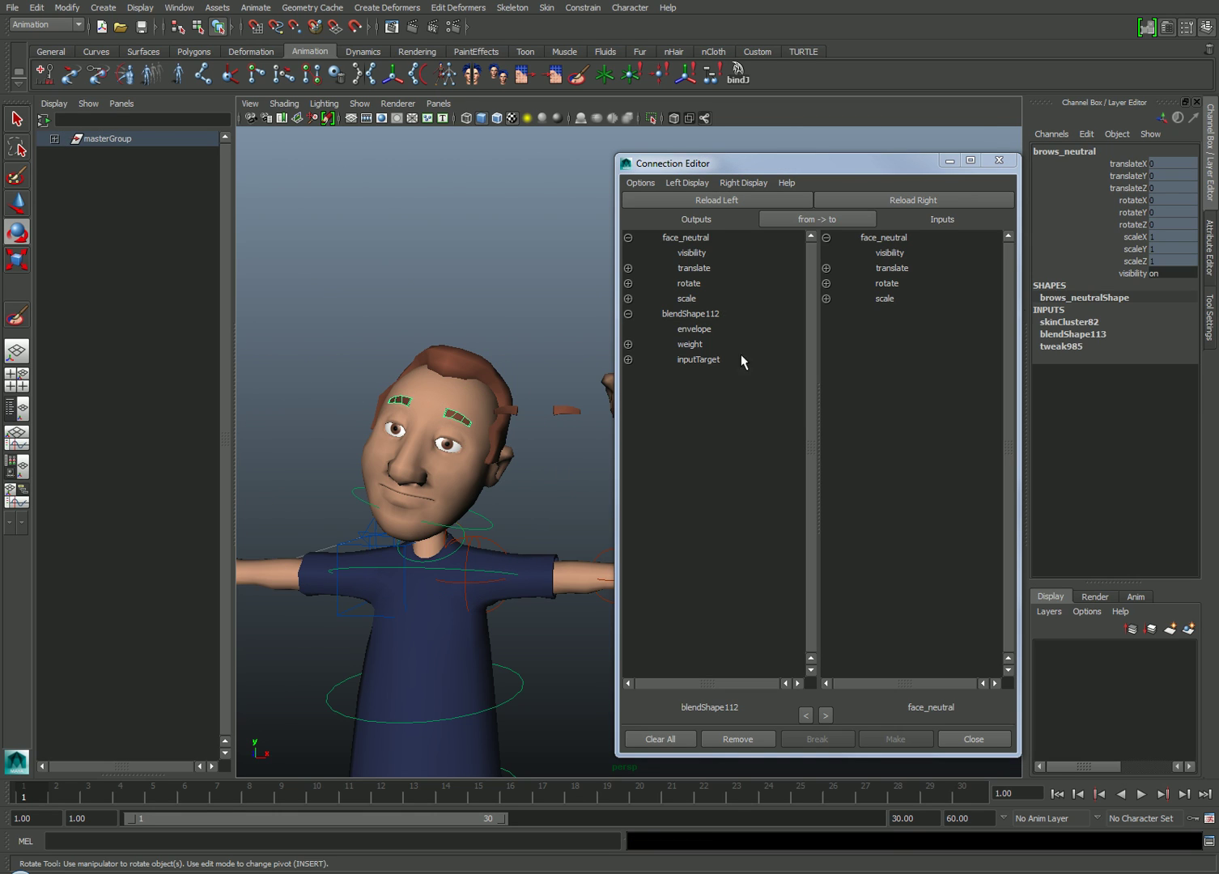
click(1085, 334)
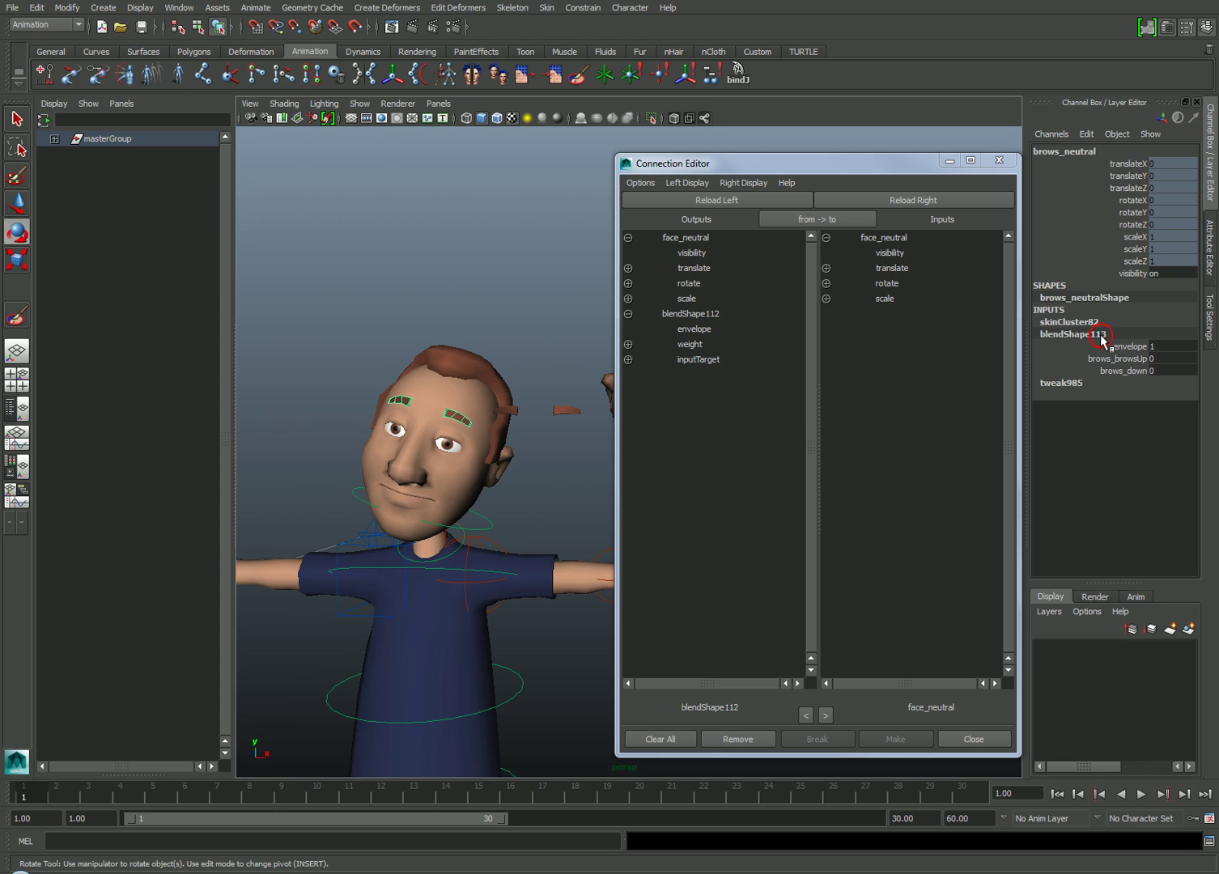
click(939, 202)
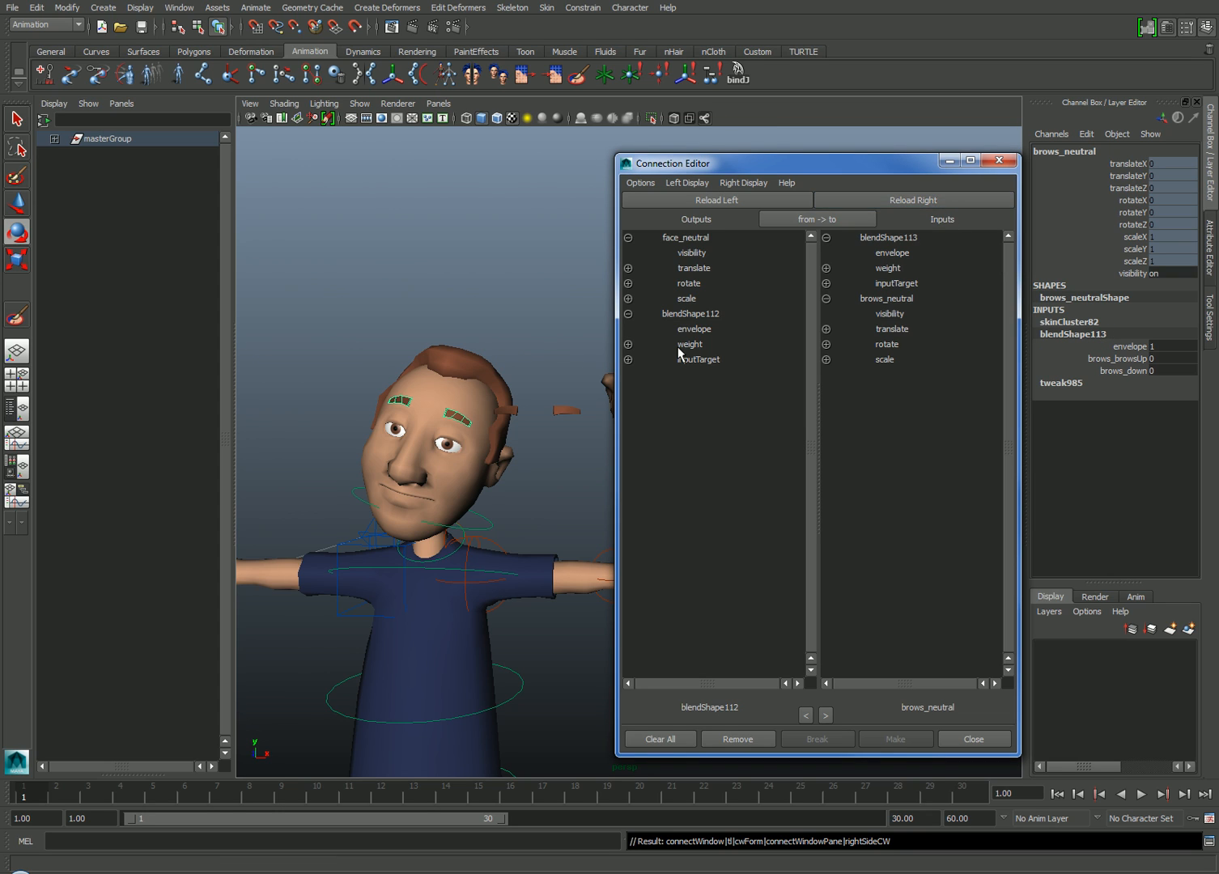
- Connect the browsUp_face weight to drive the brows_browsUp weight
click(628, 344)
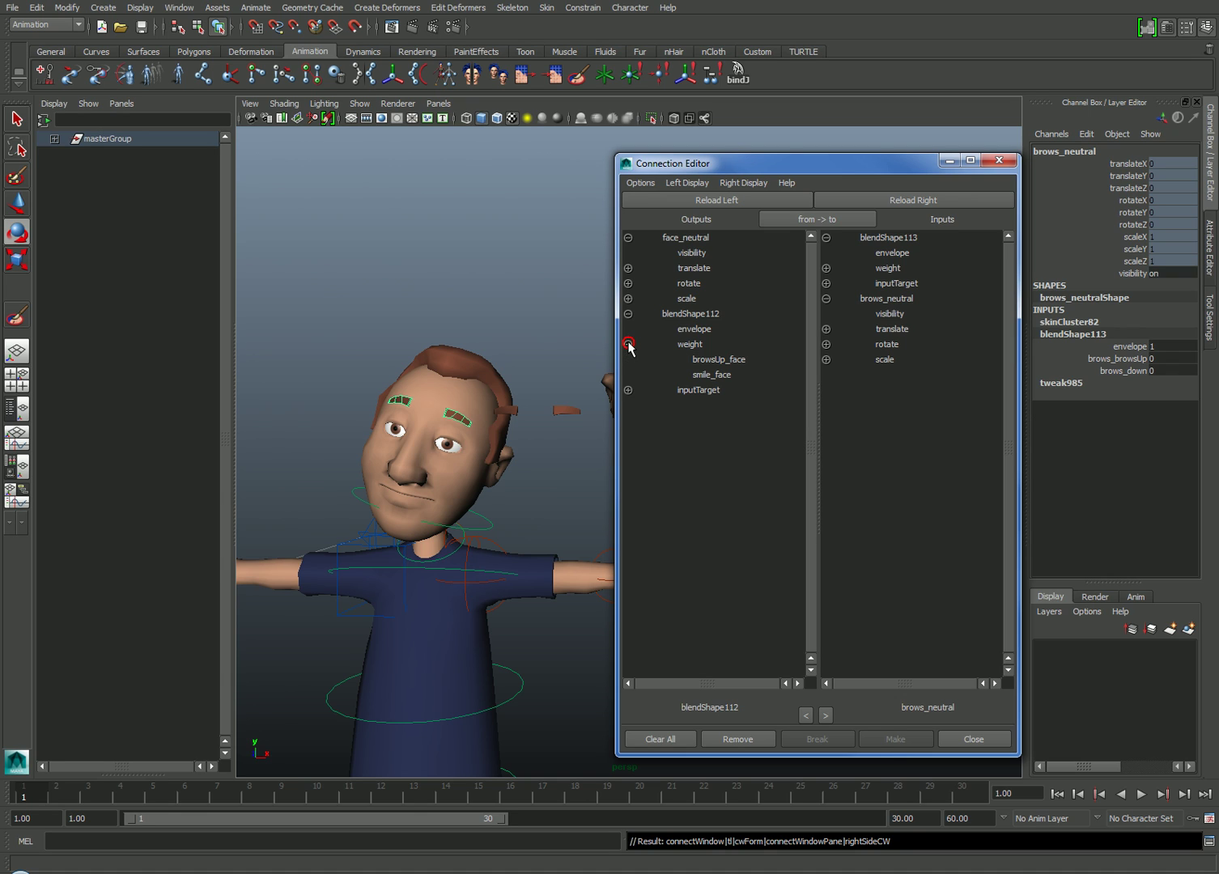
click(827, 269)
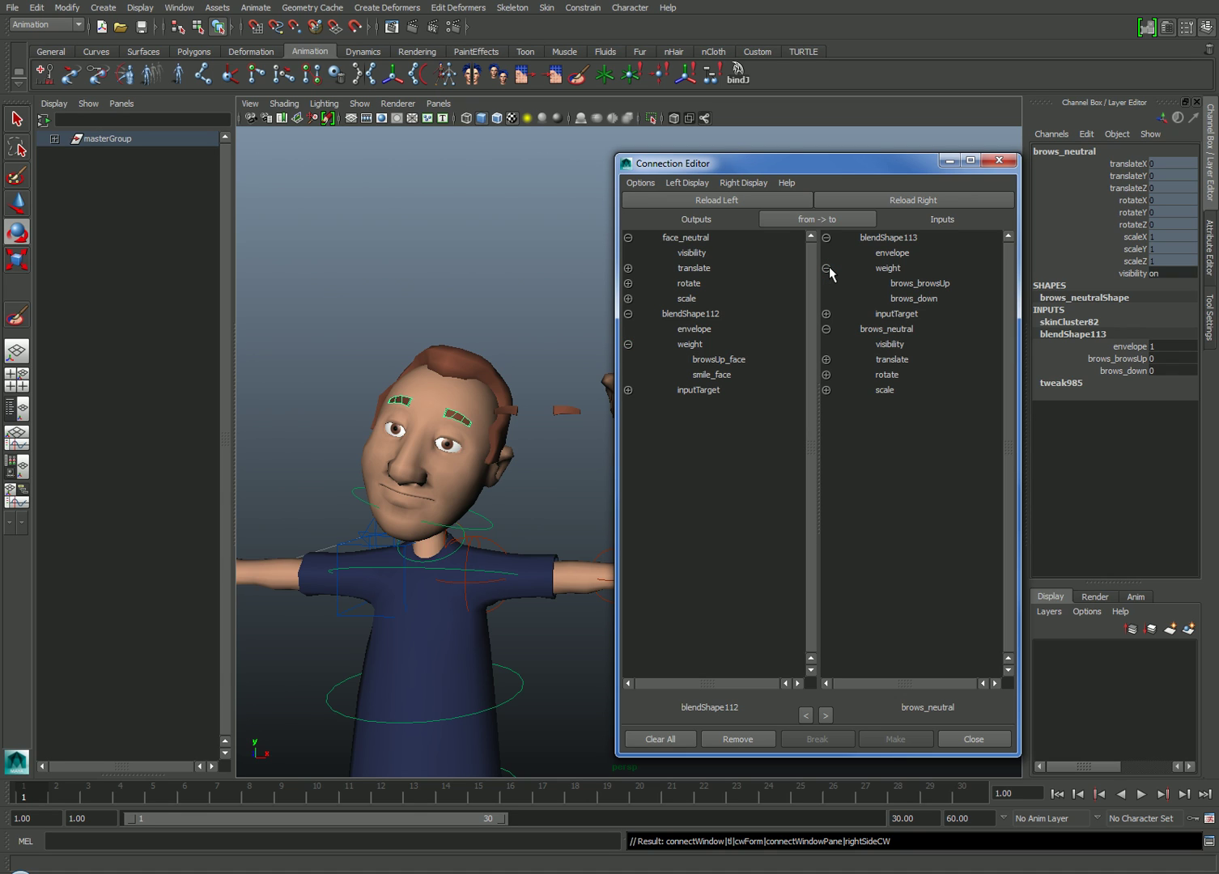
click(721, 359)
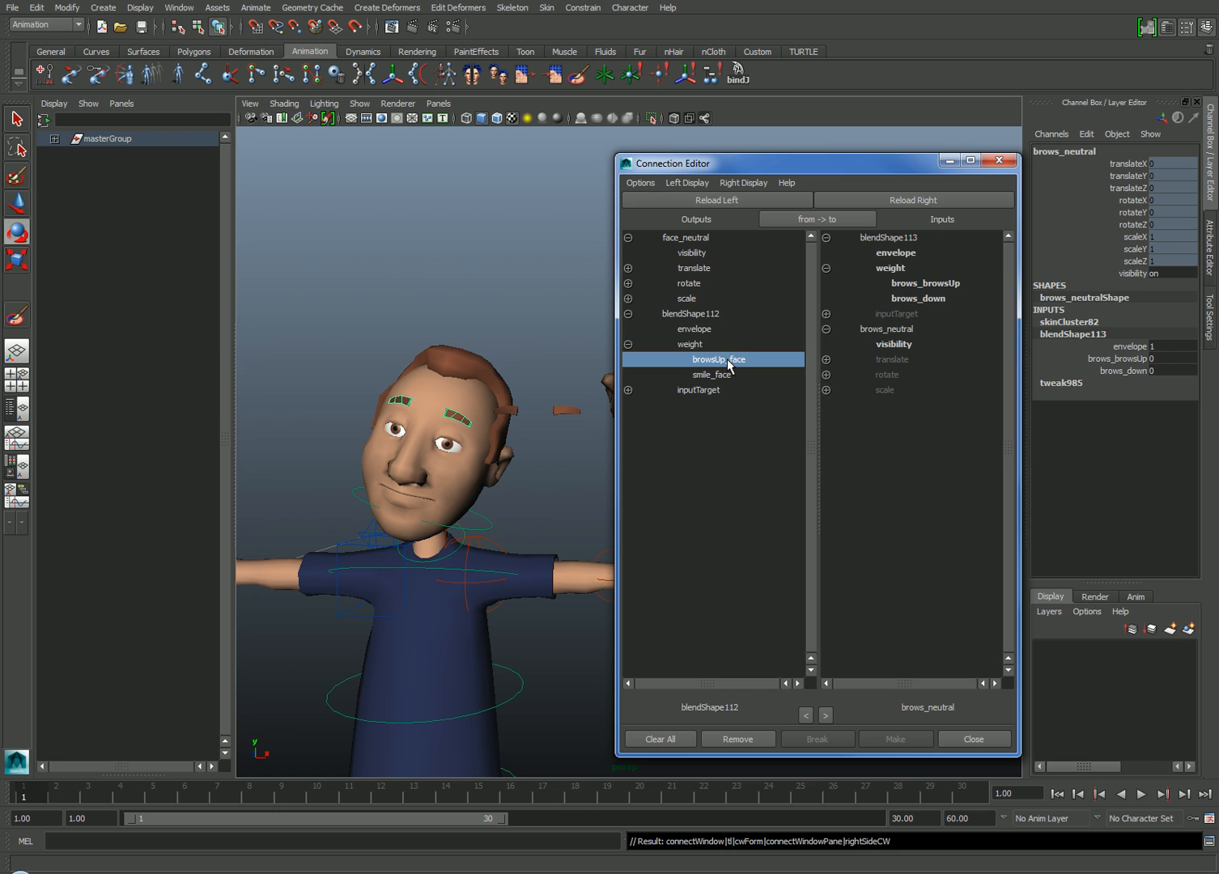
click(943, 284)
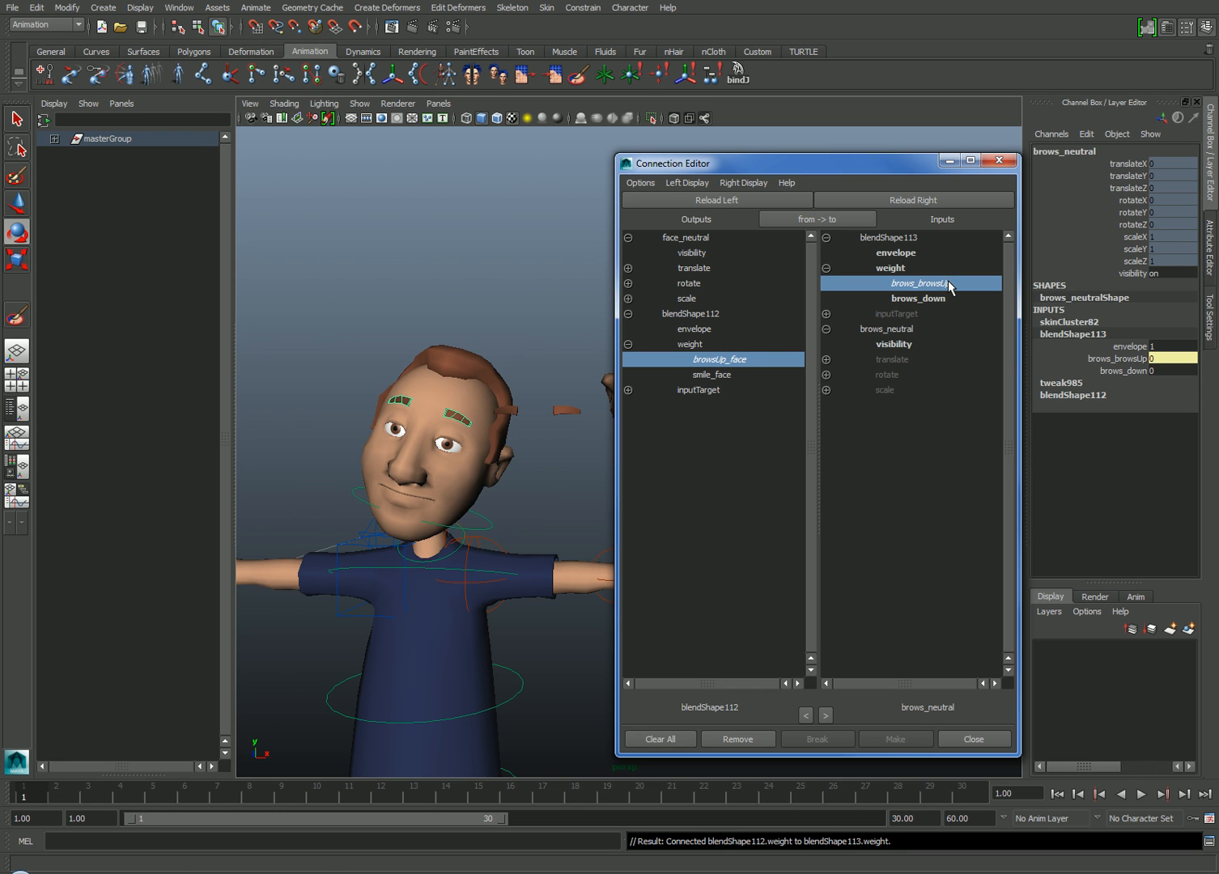
- Close the Connection Editor and test browsUp_face on the face to check the brow lift
click(998, 160)
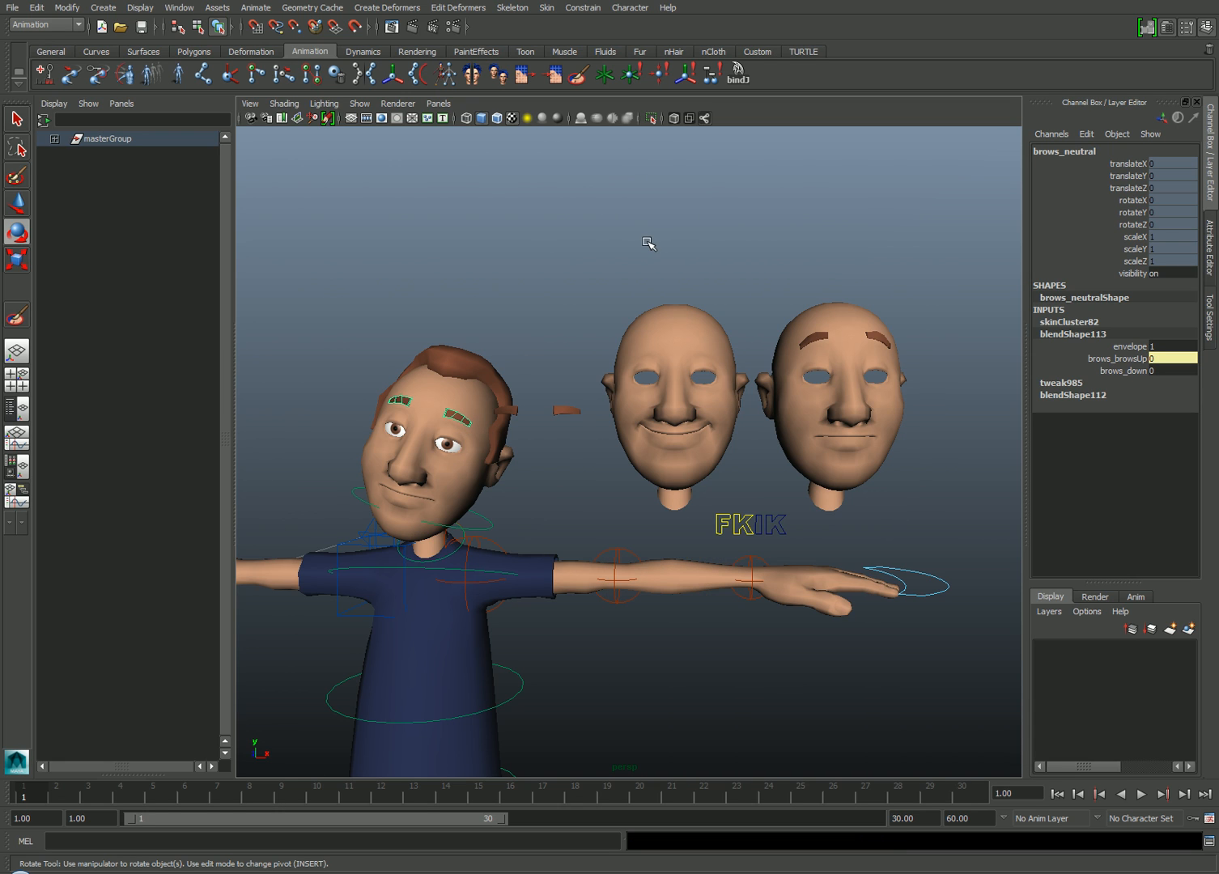
click(649, 244)
click(491, 391)
click(1115, 335)
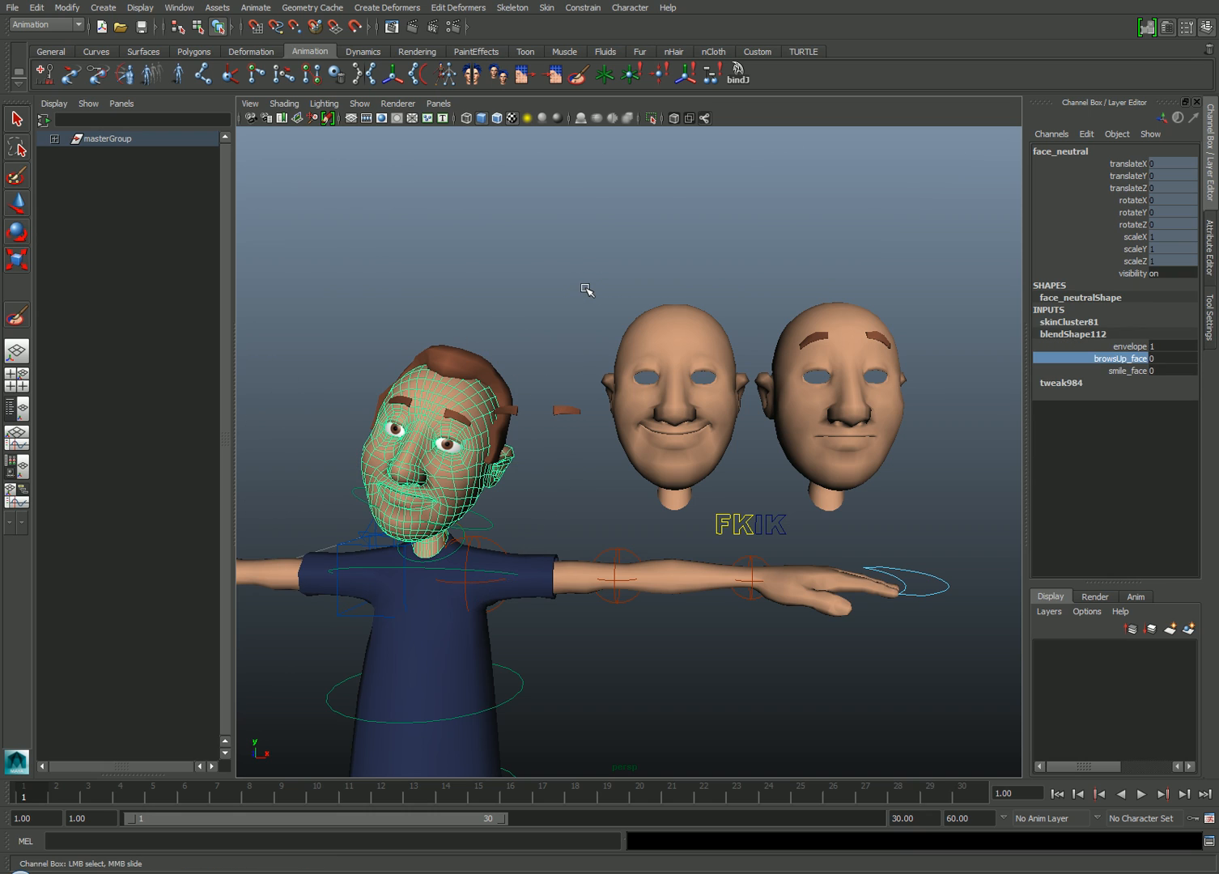
mouse_move(586, 289)
middle_down()
mouse_move(620, 278)
mouse_move(566, 287)
middle_up()
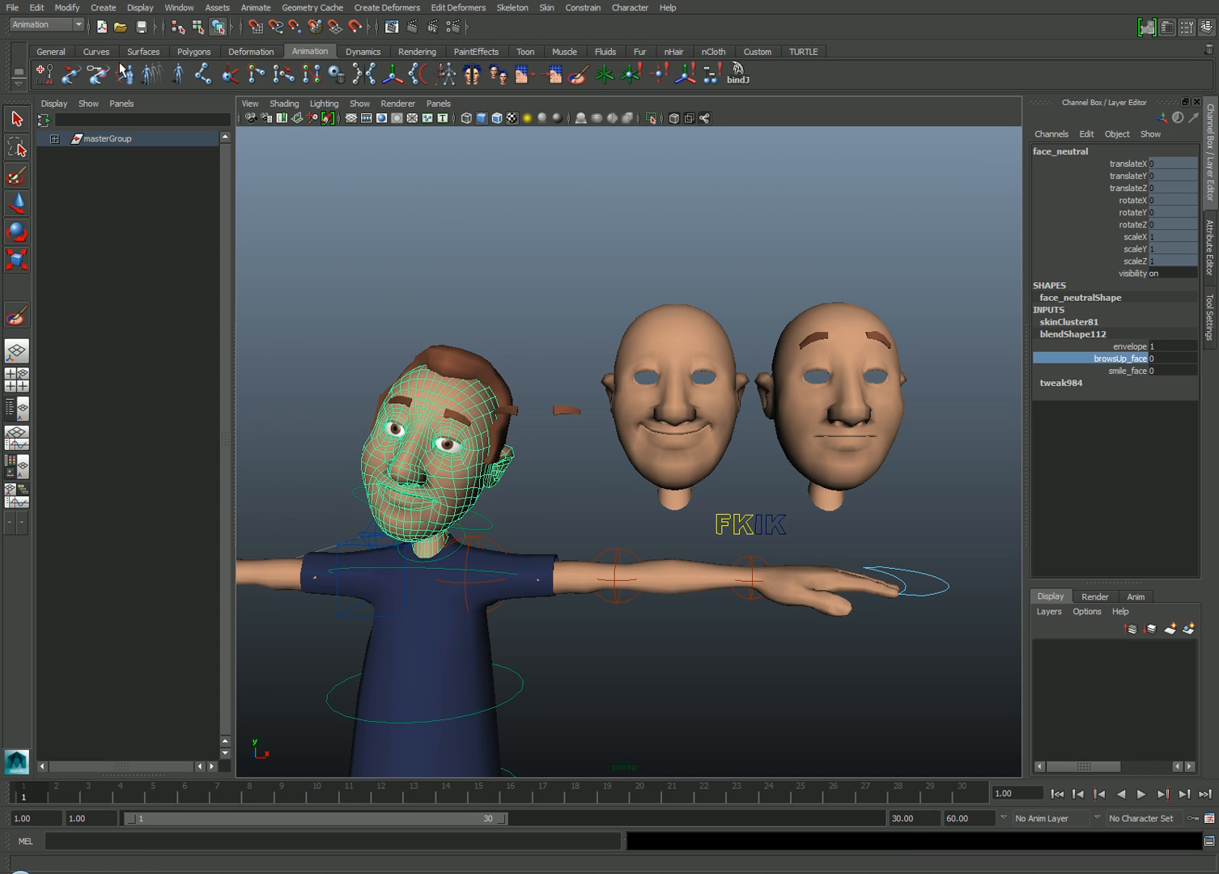
- Bring up the Blend Shape window and nudge browsUp_face slightly before leaving it at zero
click(179, 7)
mouse_move(212, 58)
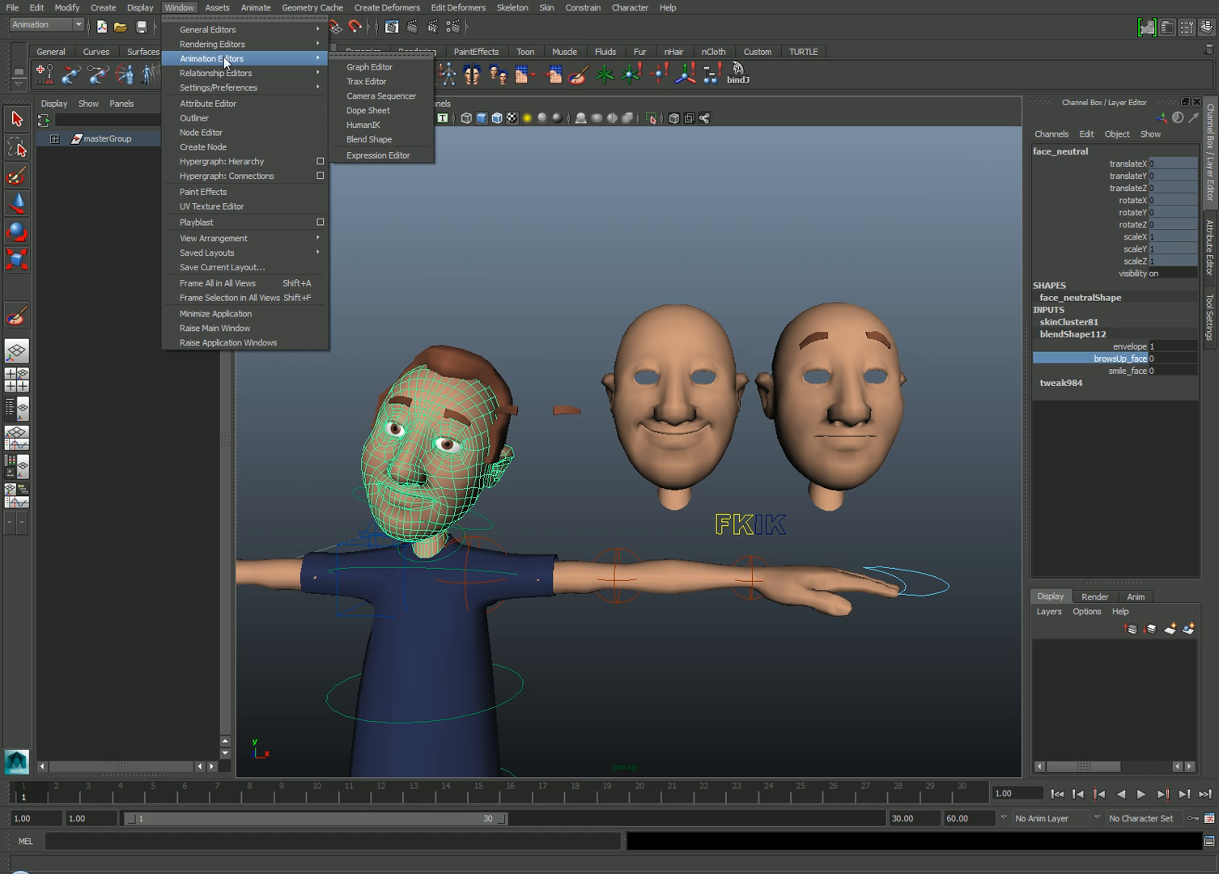
click(369, 138)
drag(524, 312, 749, 205)
mouse_move(754, 347)
mouse_down()
mouse_move(754, 328)
mouse_move(757, 362)
mouse_up()
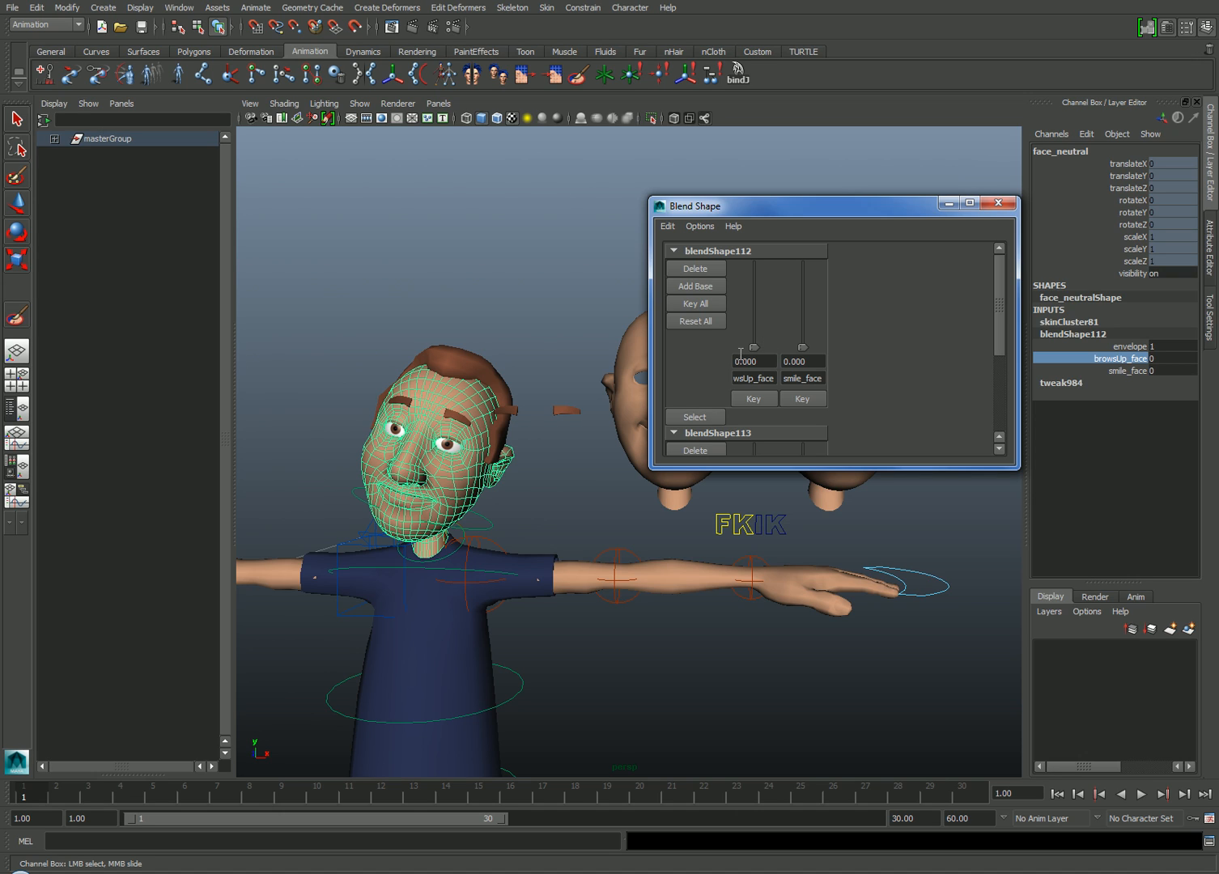
- Create a NURBS circle named smile_CTRL with rotateX set to 90
click(997, 205)
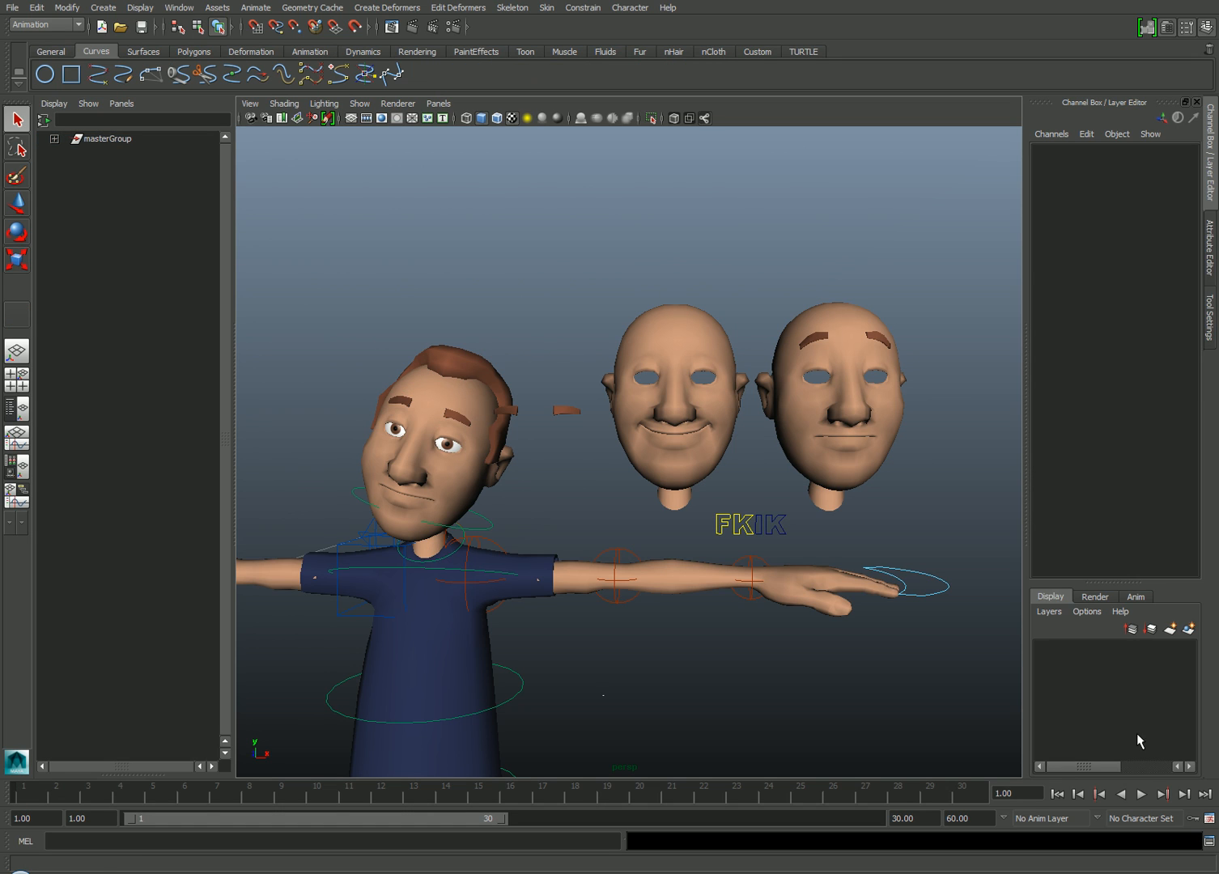
click(96, 51)
click(103, 8)
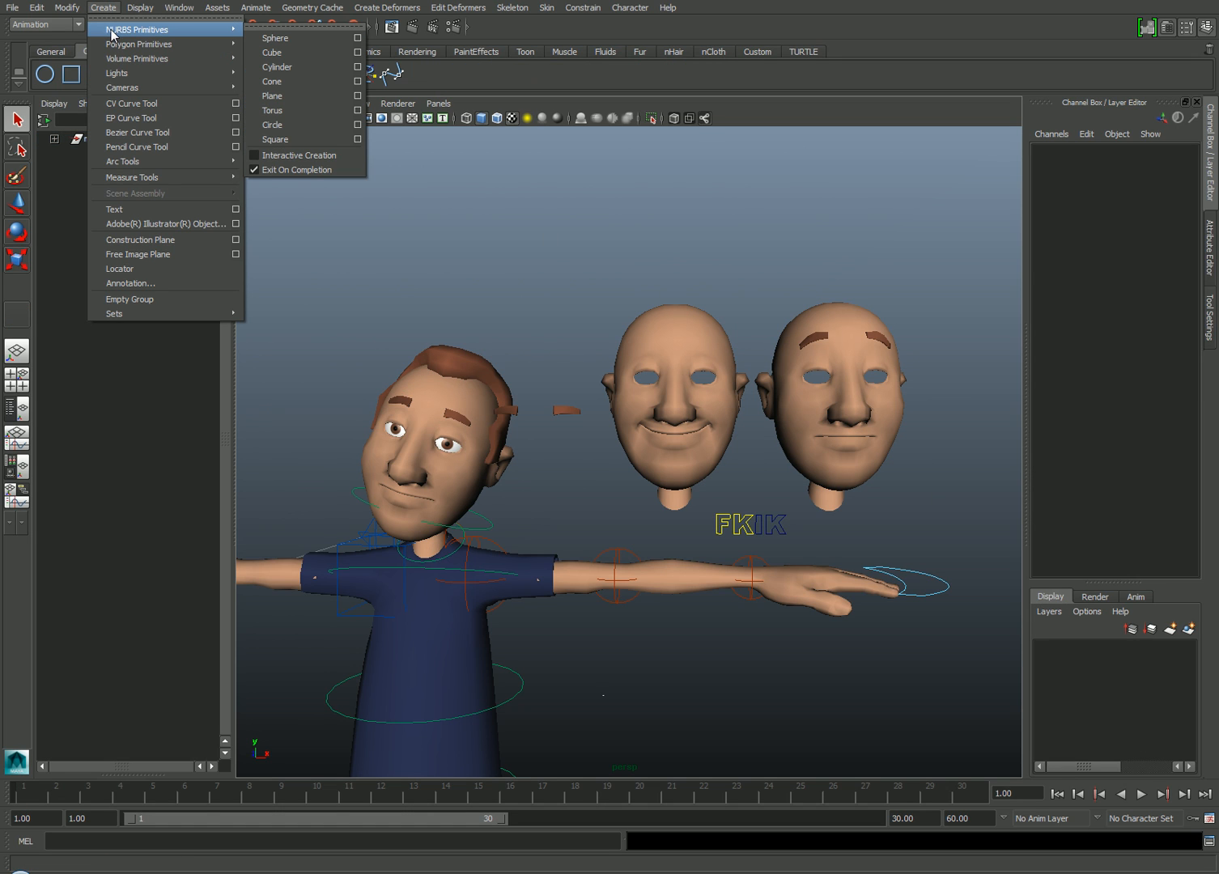
mouse_move(137, 29)
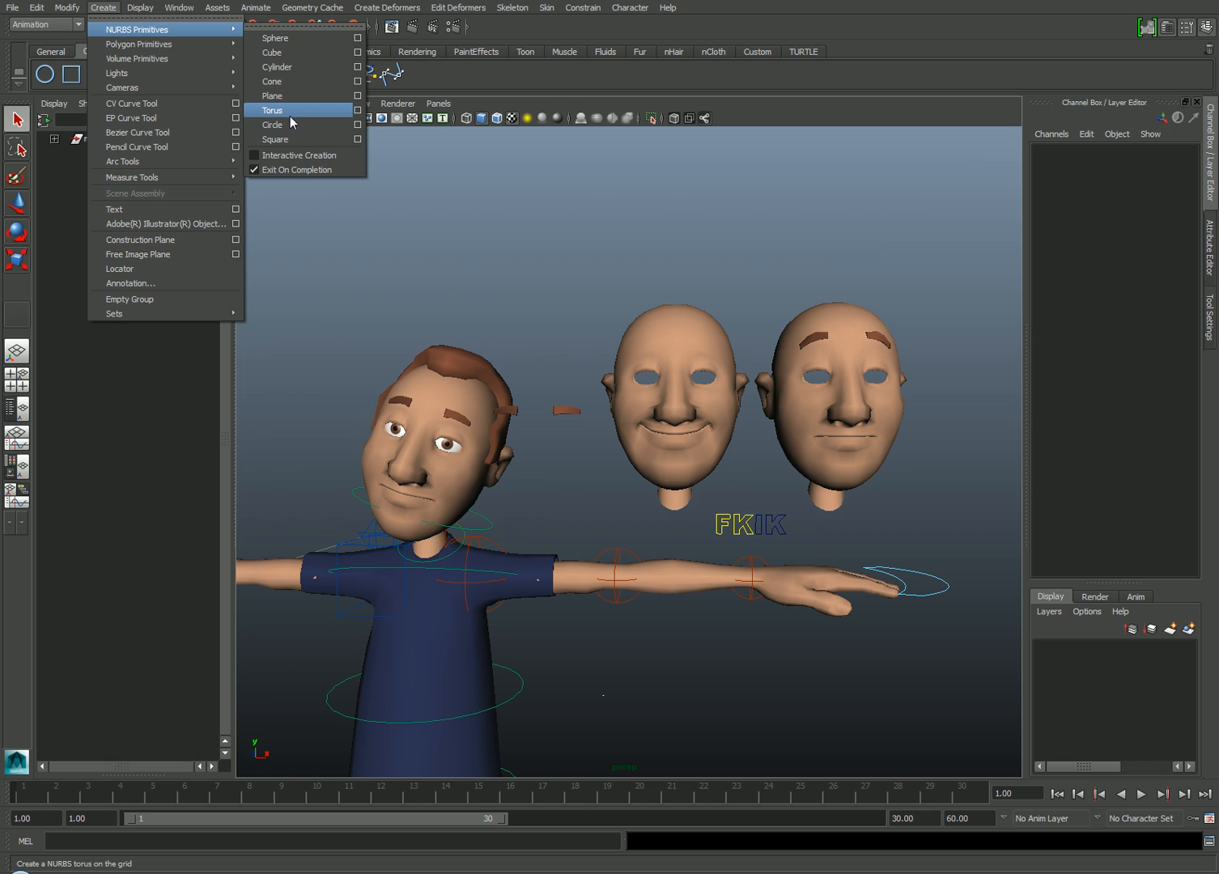
click(289, 124)
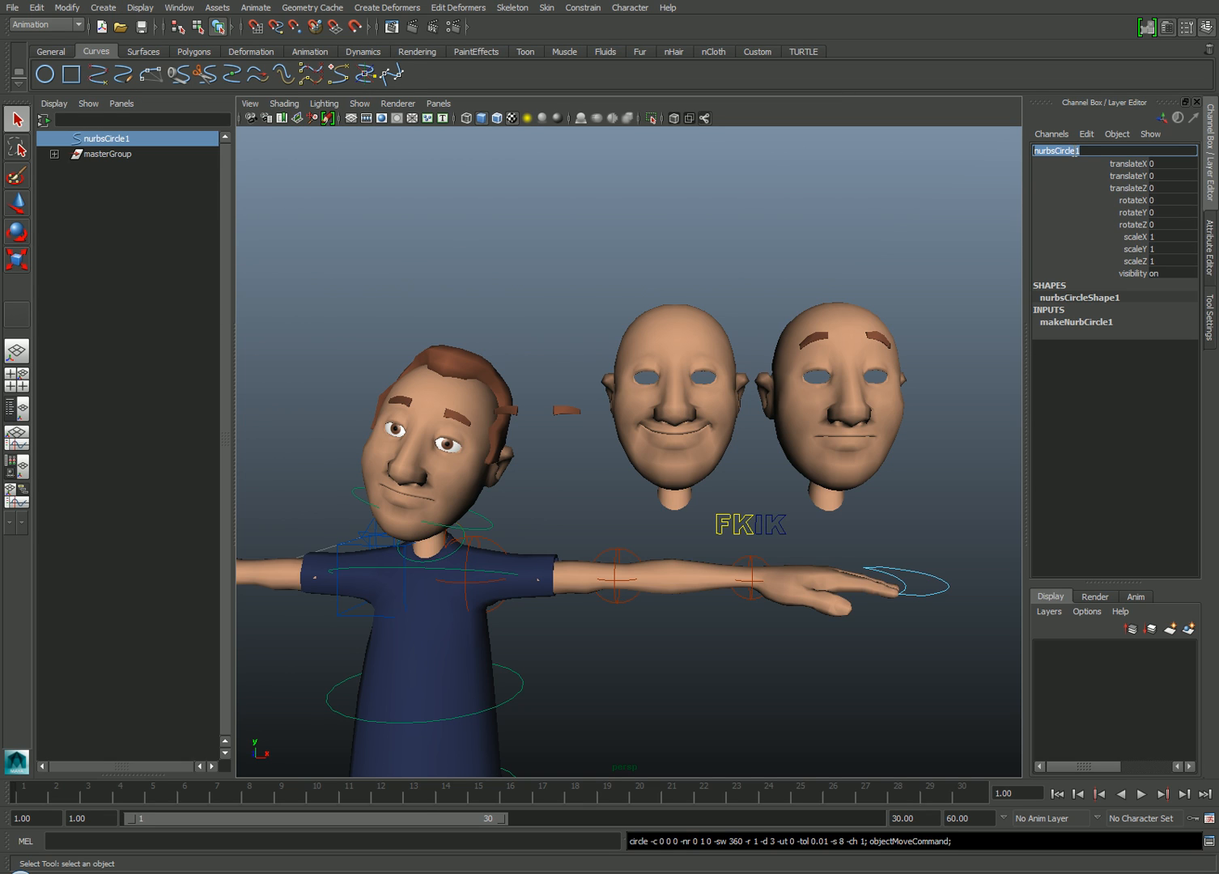
text(s)
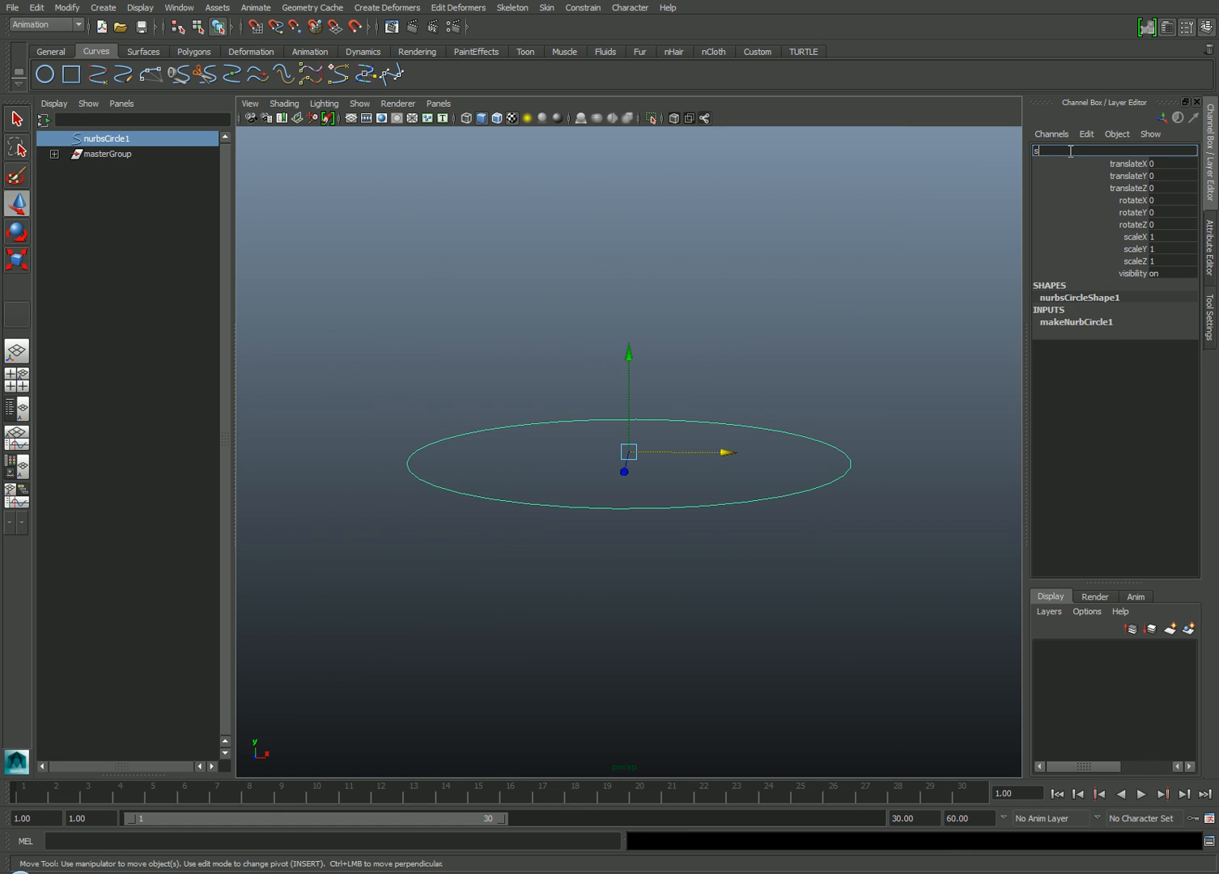
text(mile_C)
text(TRL)
key(Return)
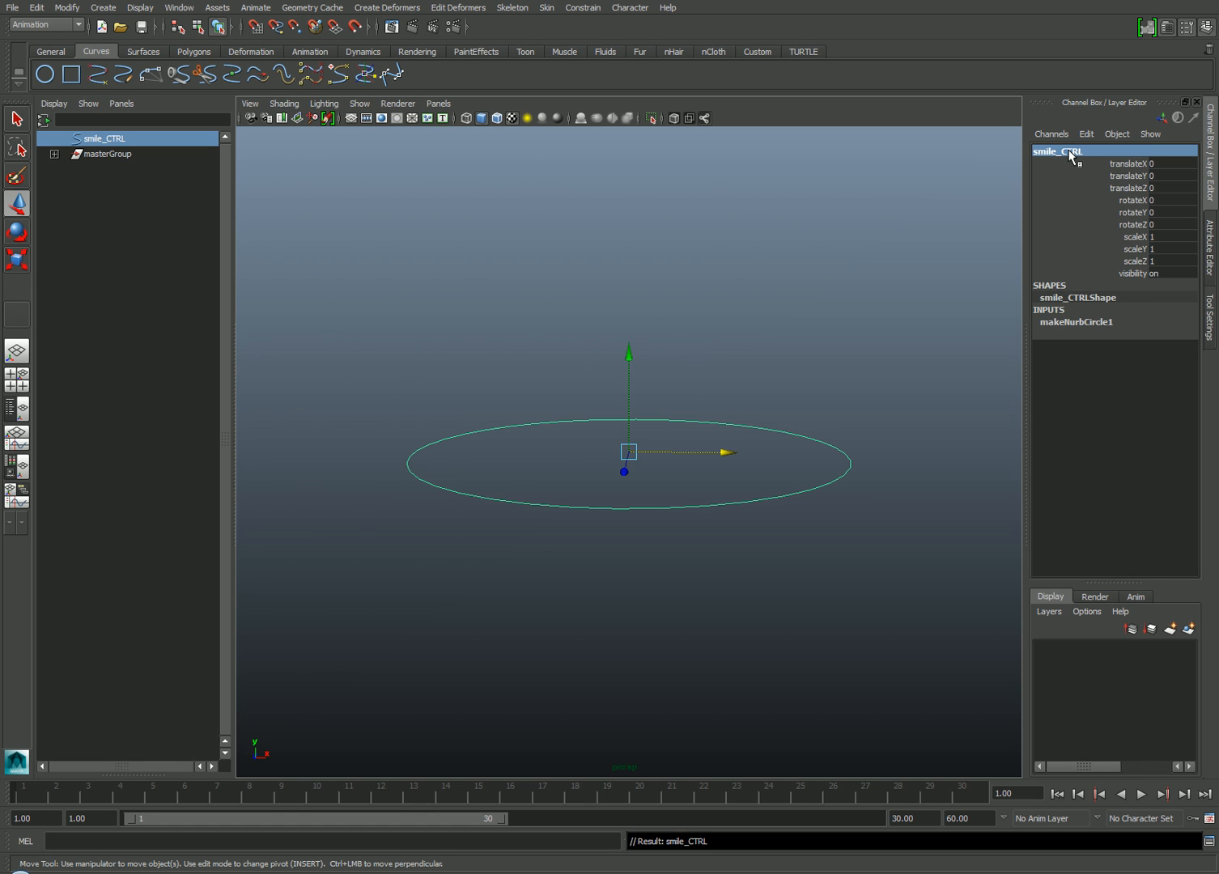
click(1168, 200)
text(90)
key(Return)
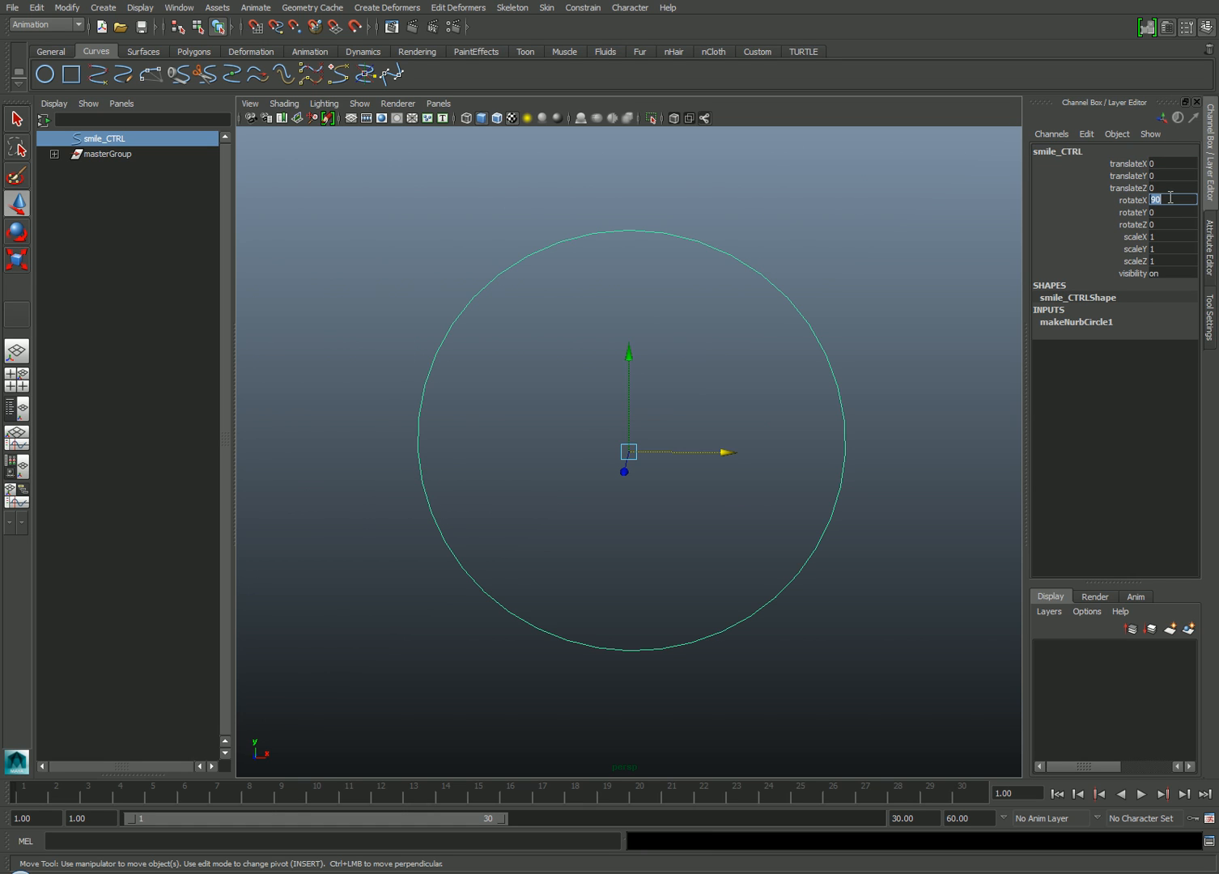
scroll(795, 303, down, 1)
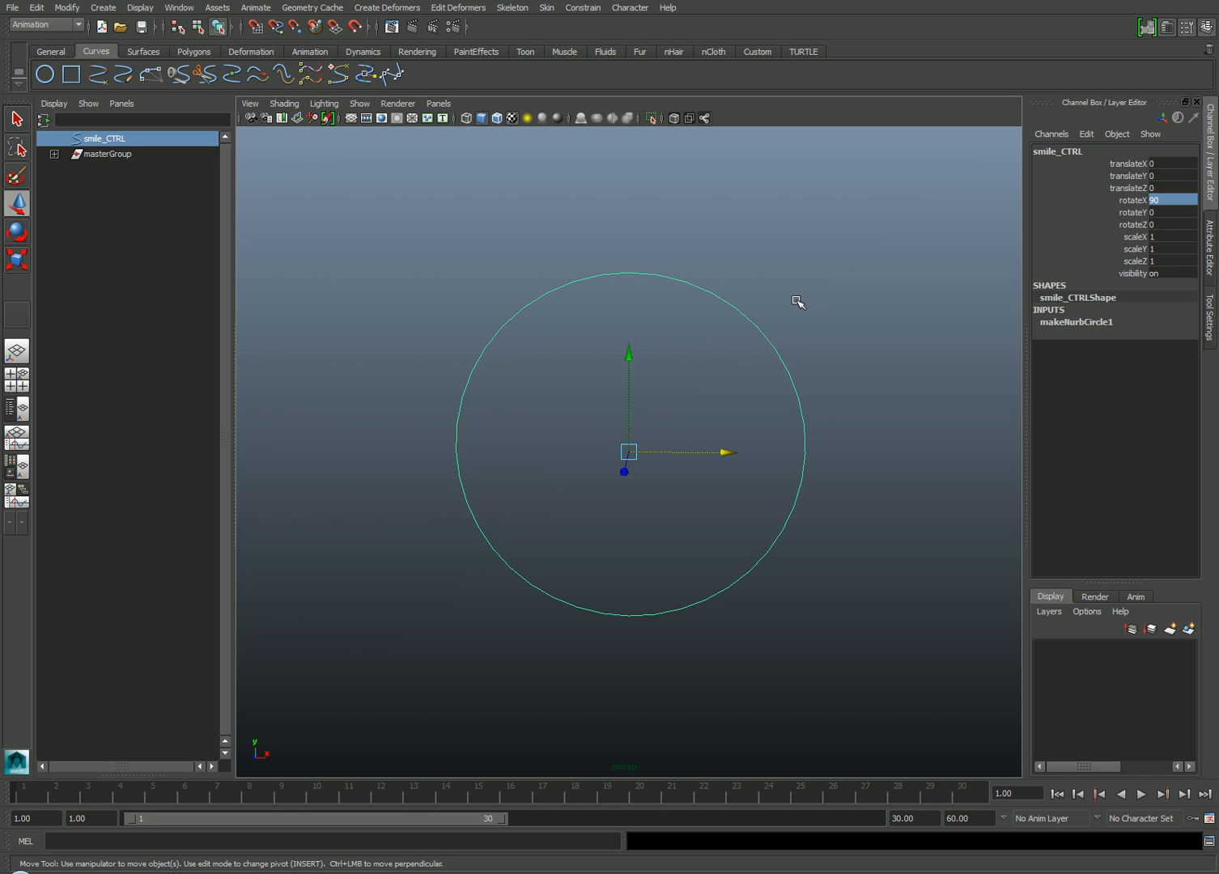
- Enable smile_CTRL's translateY limits with Min 0 and Max 1 under Limit Information
key(ctrl+a)
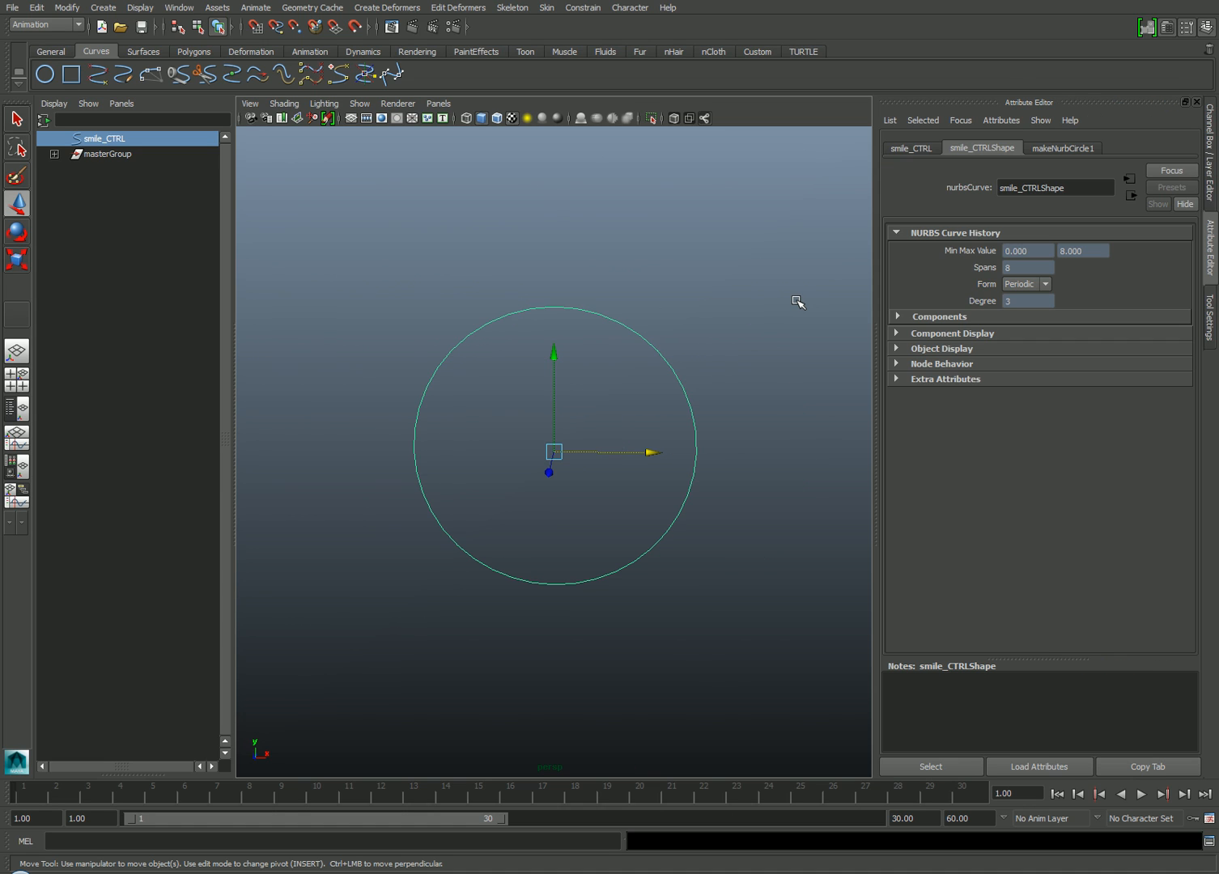
click(921, 150)
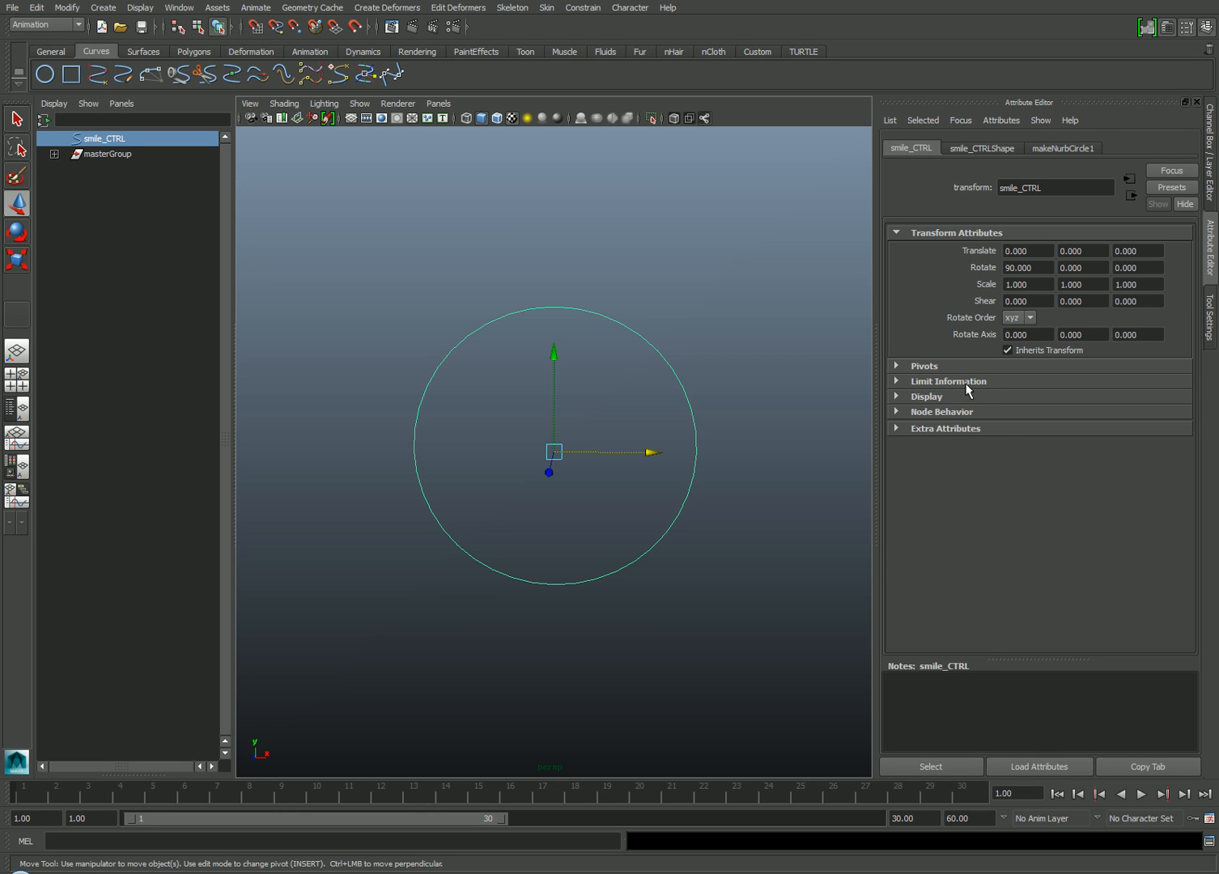
click(971, 382)
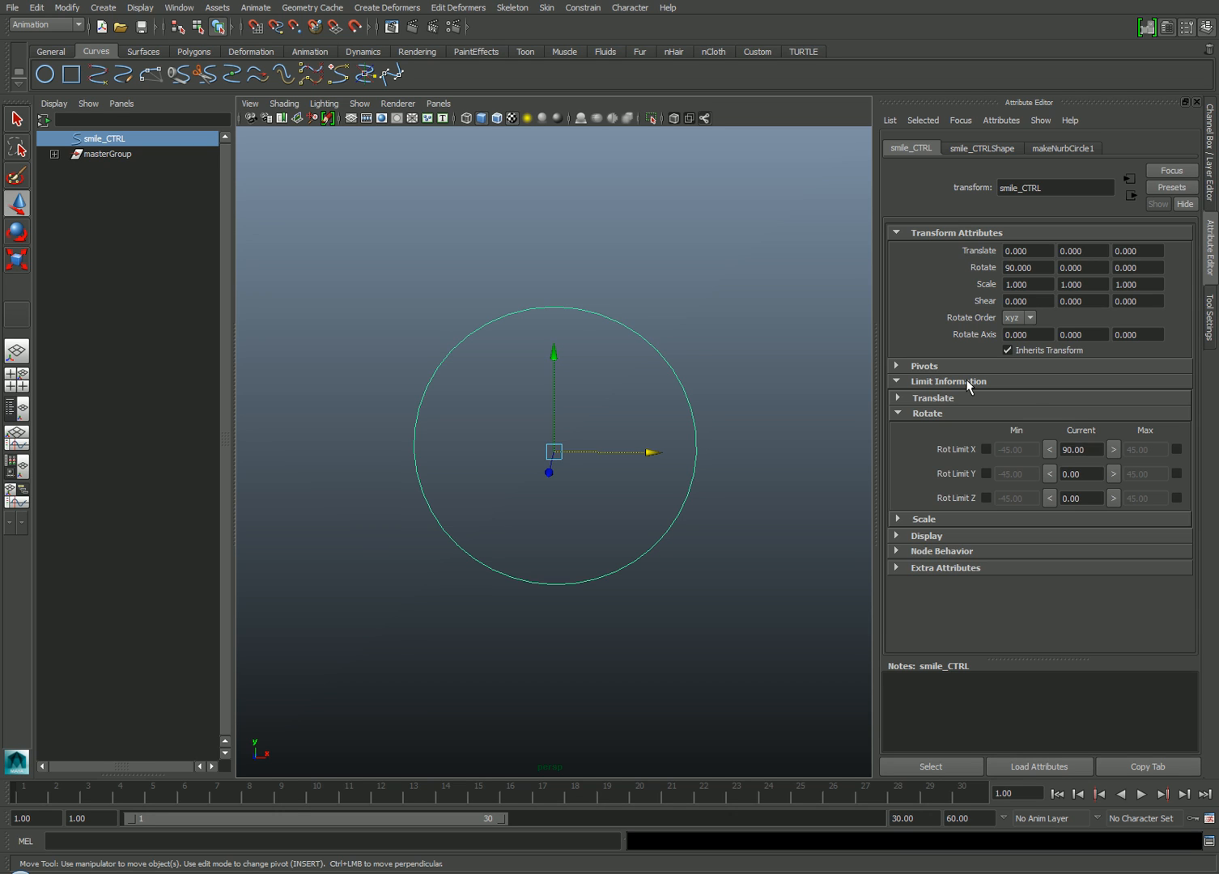
click(943, 397)
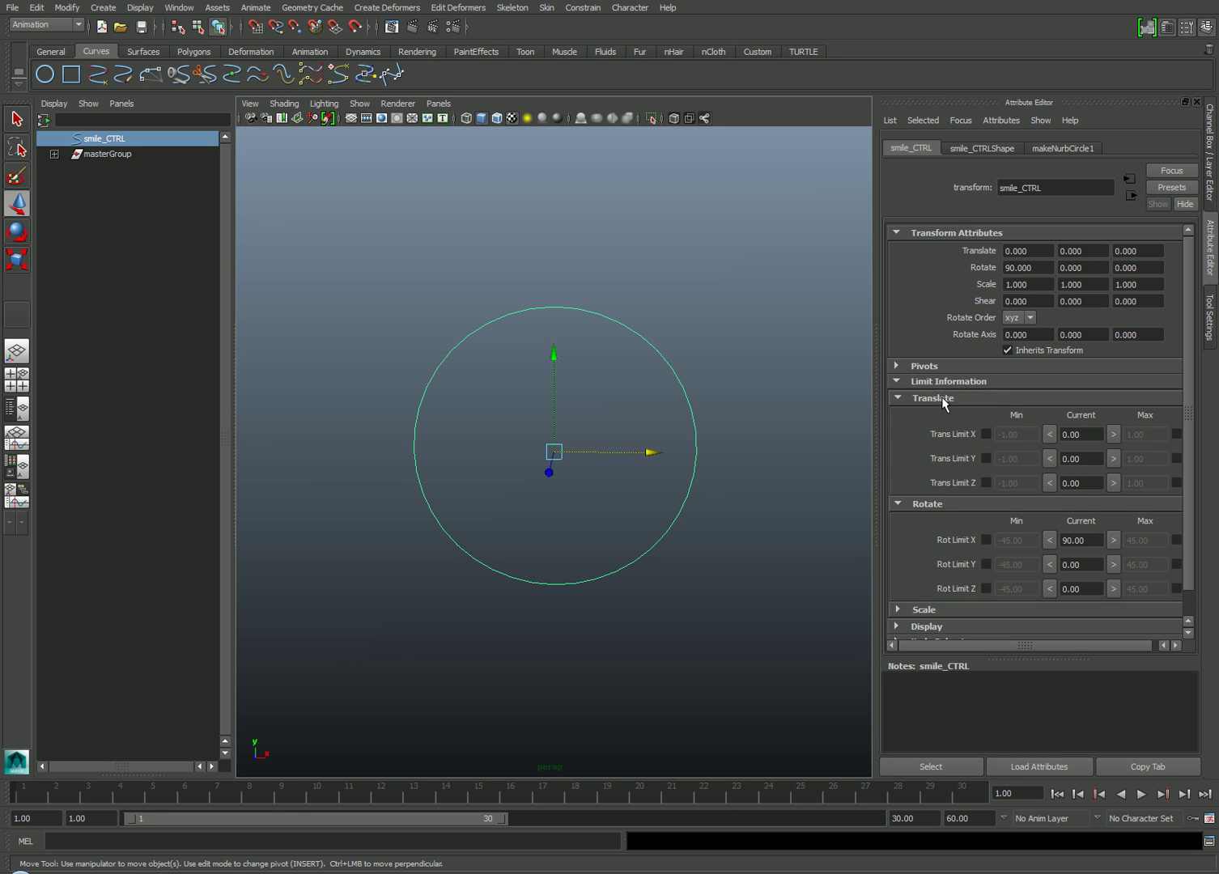
click(1177, 458)
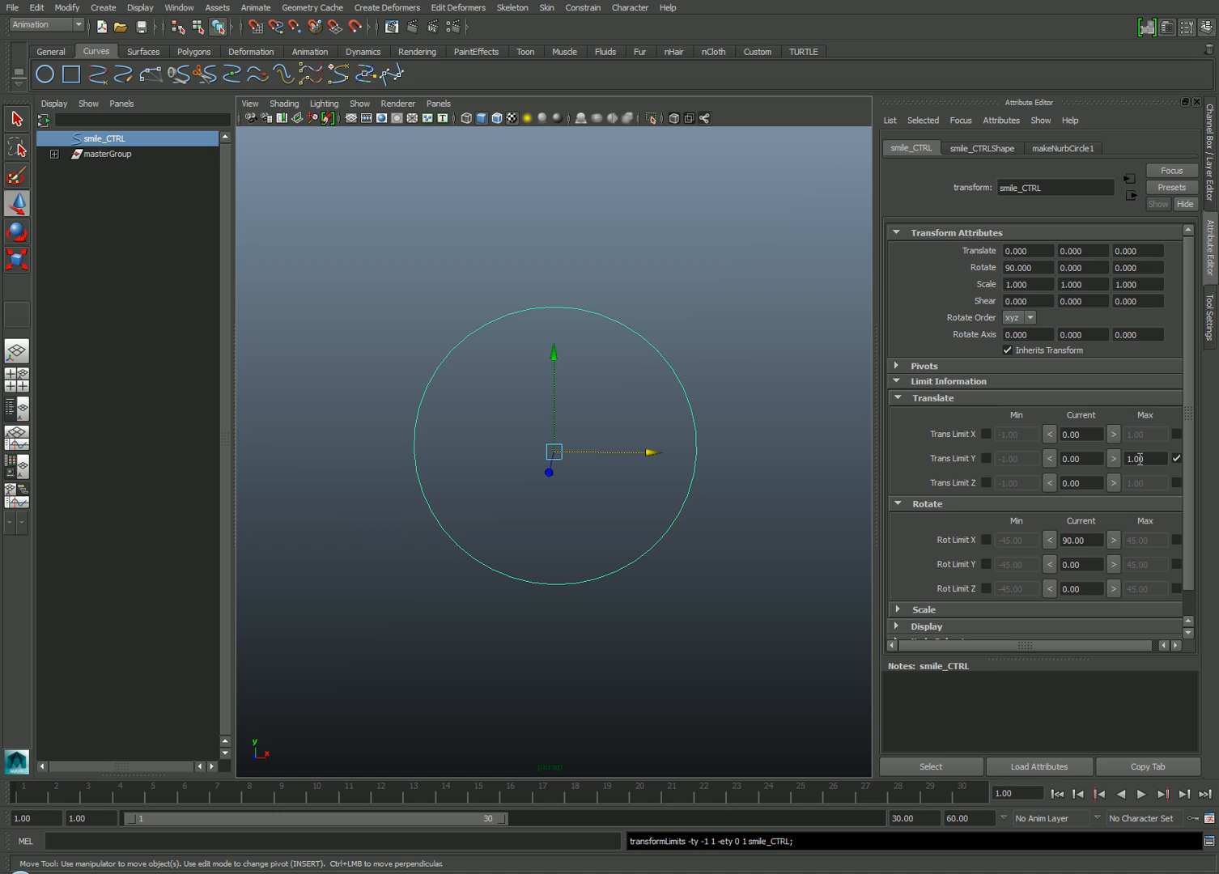
click(986, 458)
click(1213, 133)
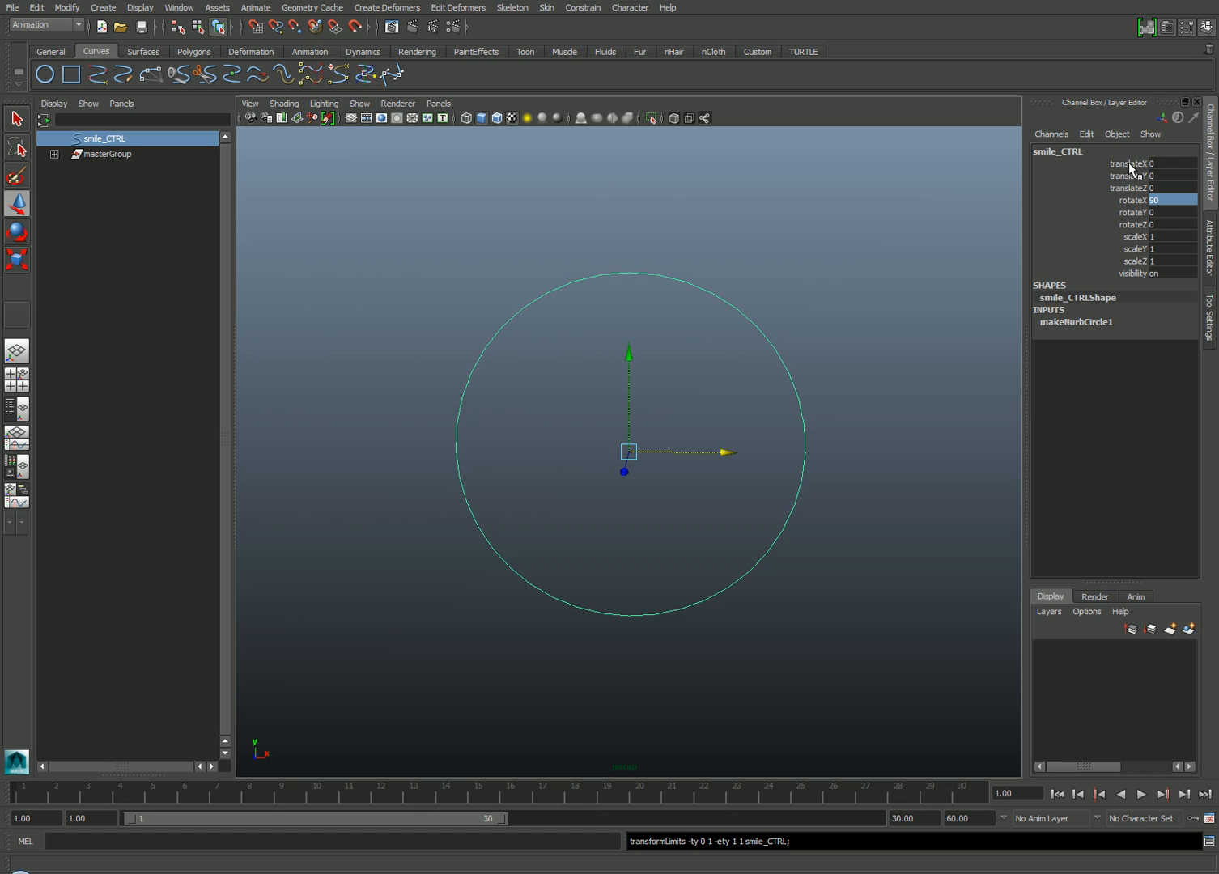
- Freeze smile_CTRL's transformations and lock and hide every channel except translateY
click(74, 9)
click(75, 8)
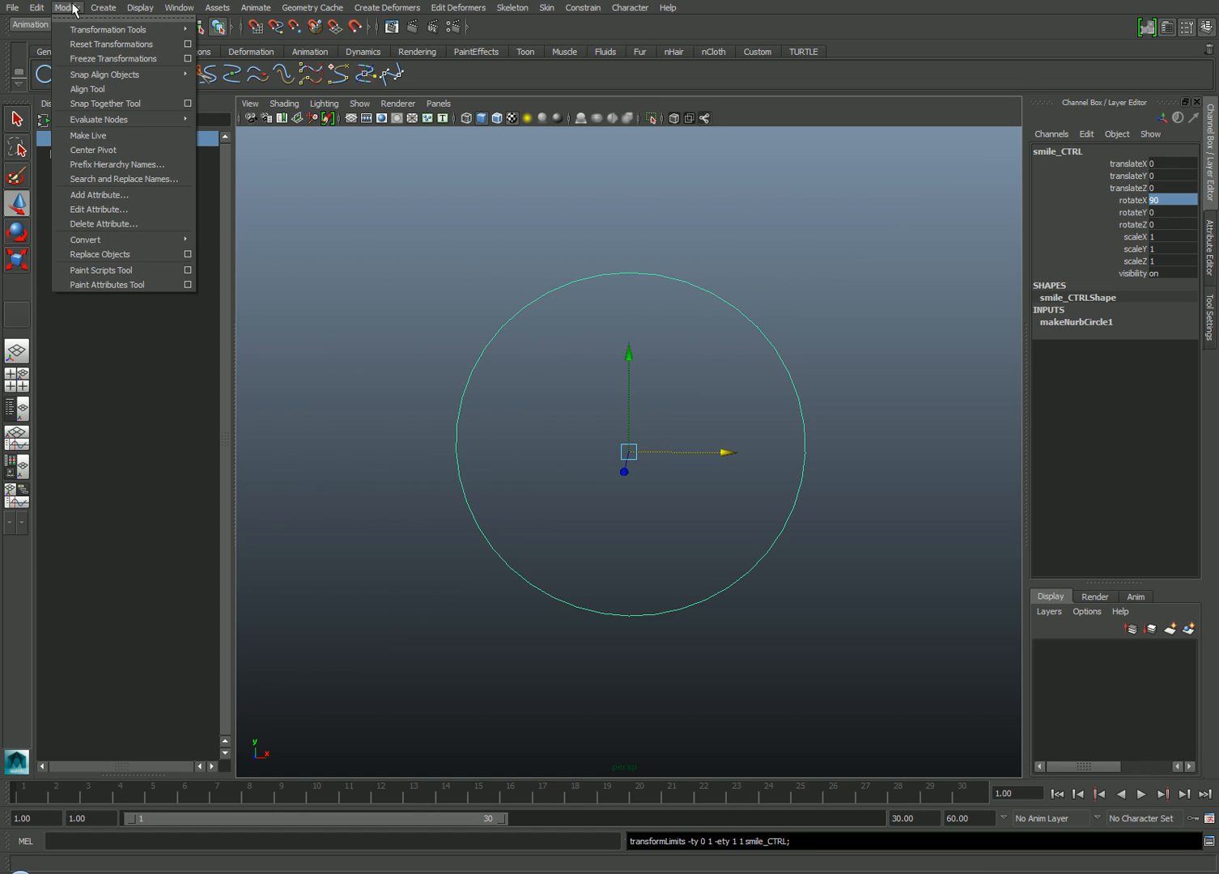
click(112, 58)
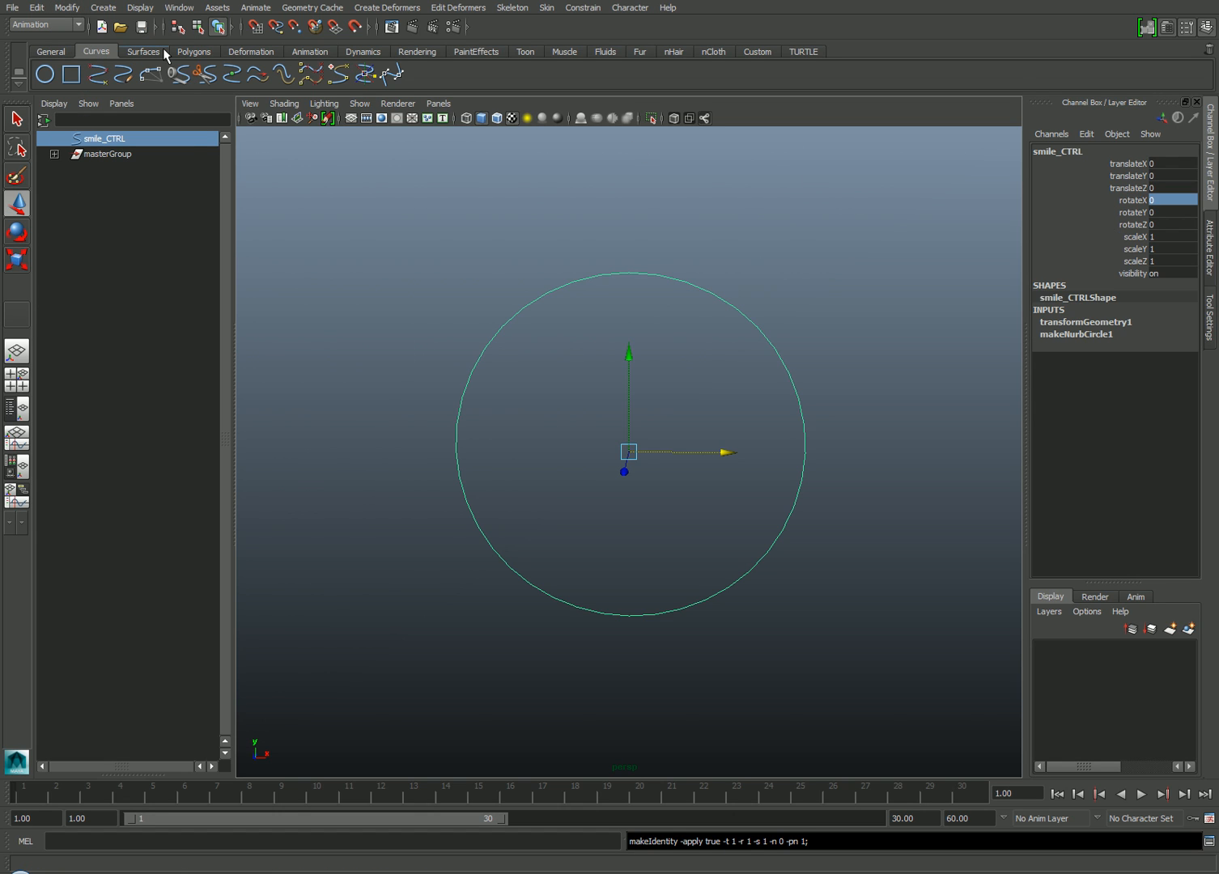
drag(1128, 165, 1133, 273)
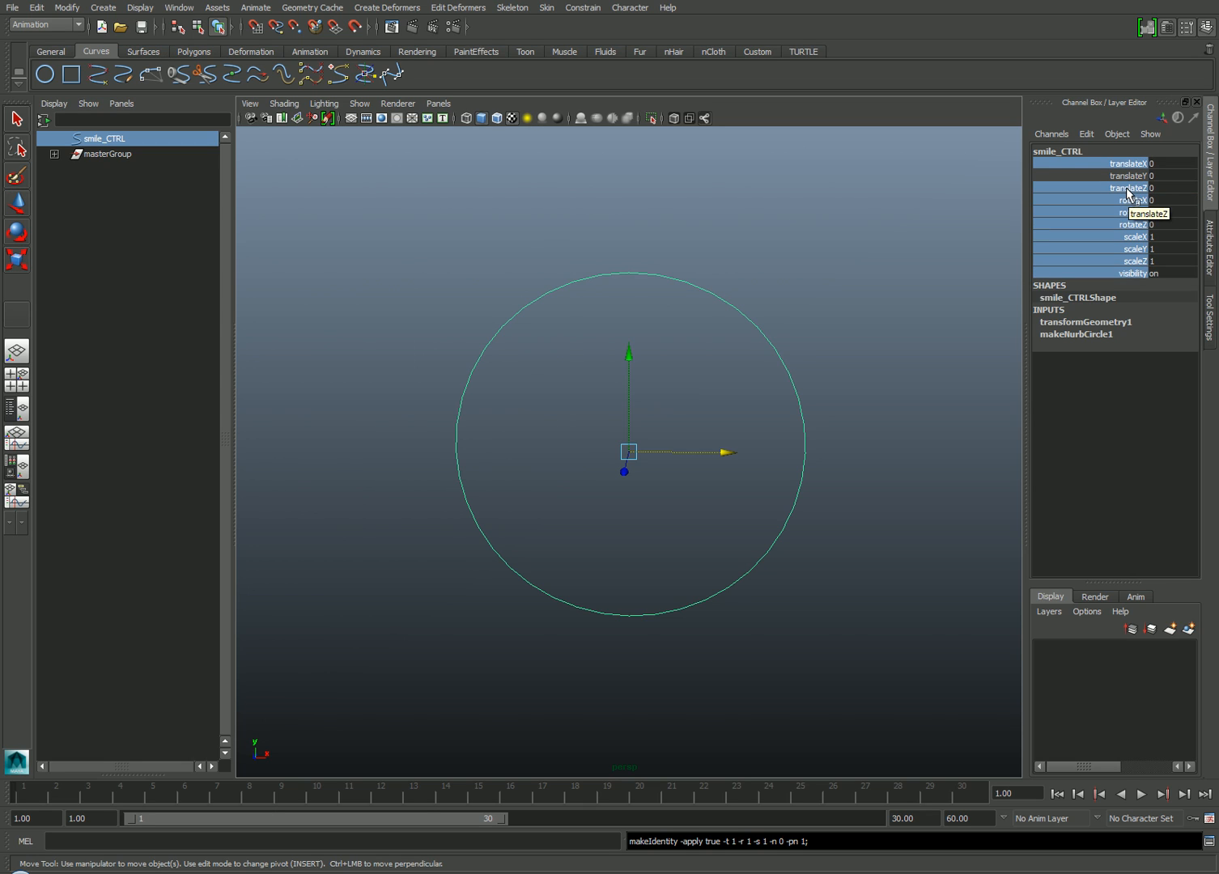
right_click(1116, 194)
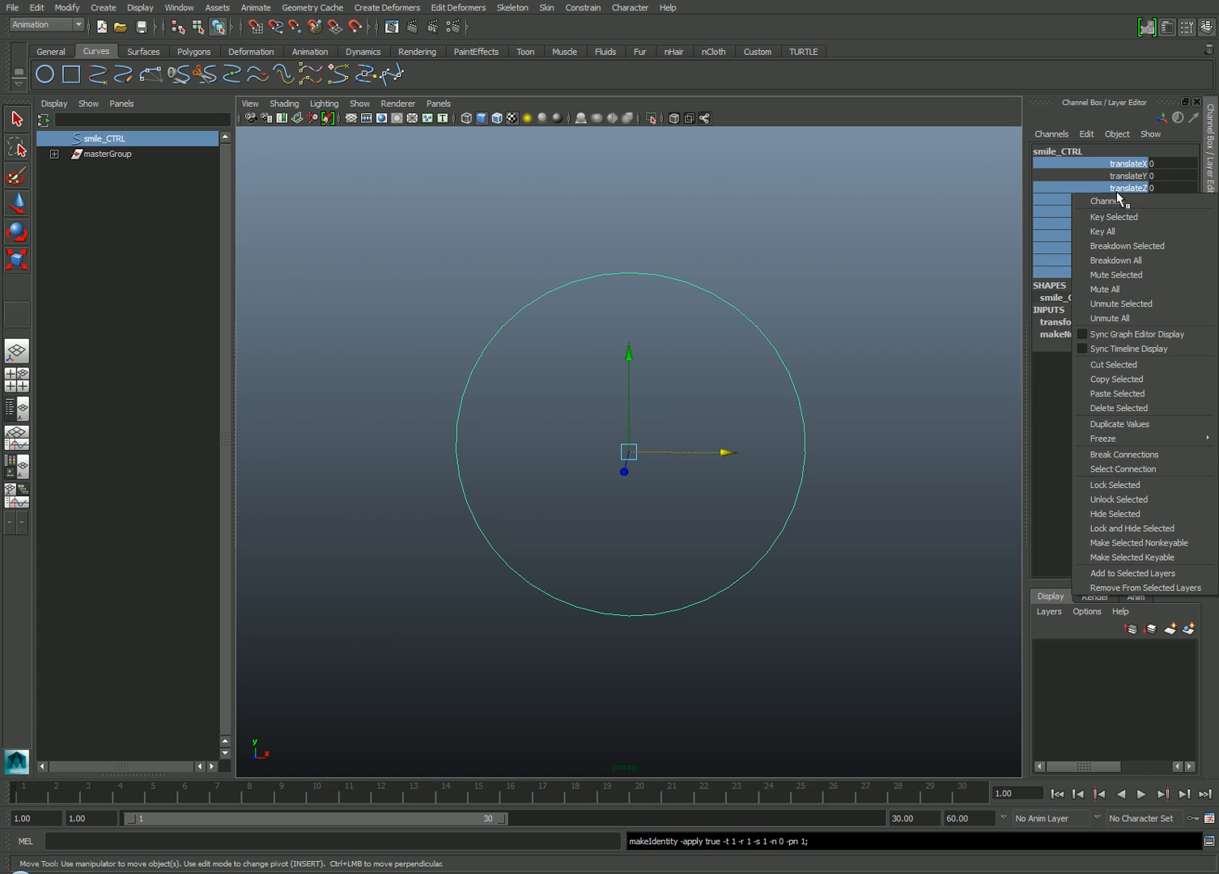
click(1133, 528)
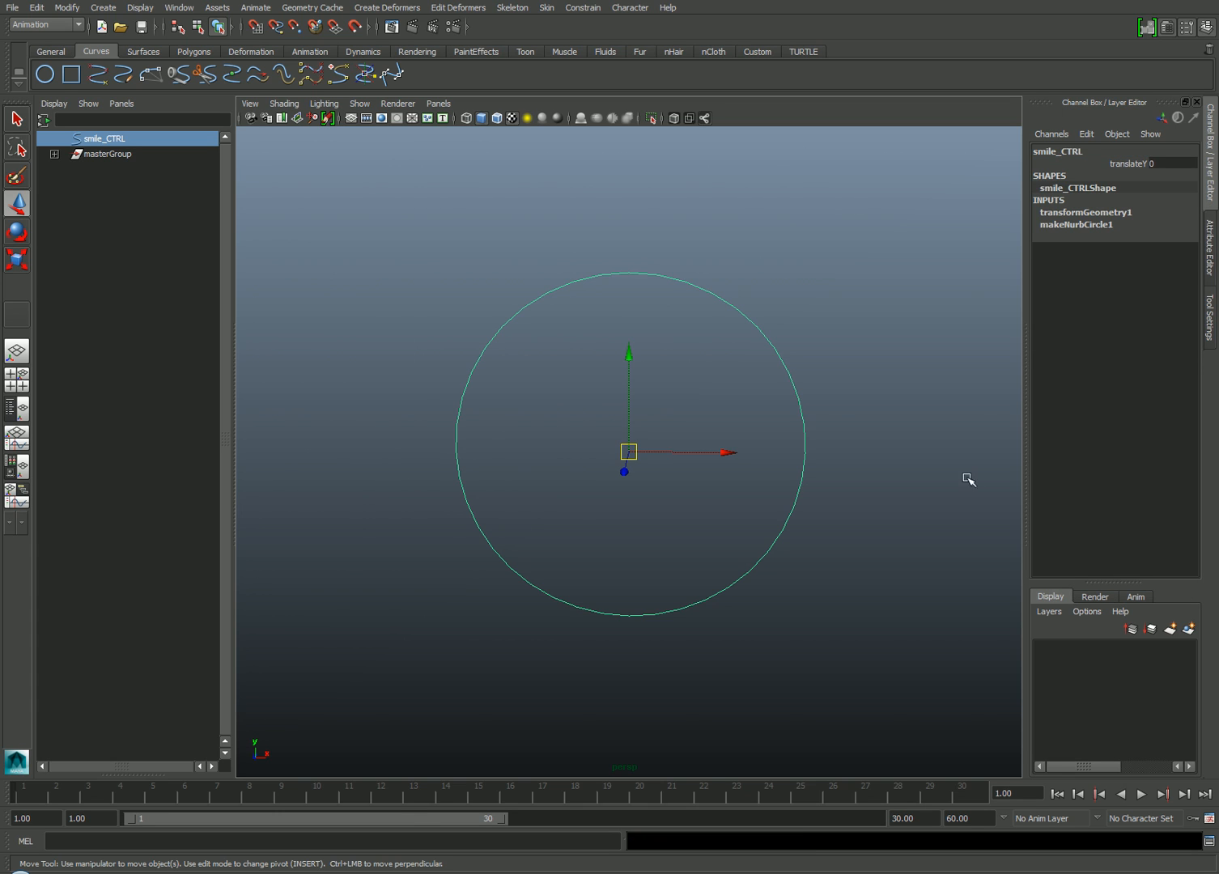
key(ctrl+z)
scroll(844, 482, down, 1)
scroll(703, 367, down, 3)
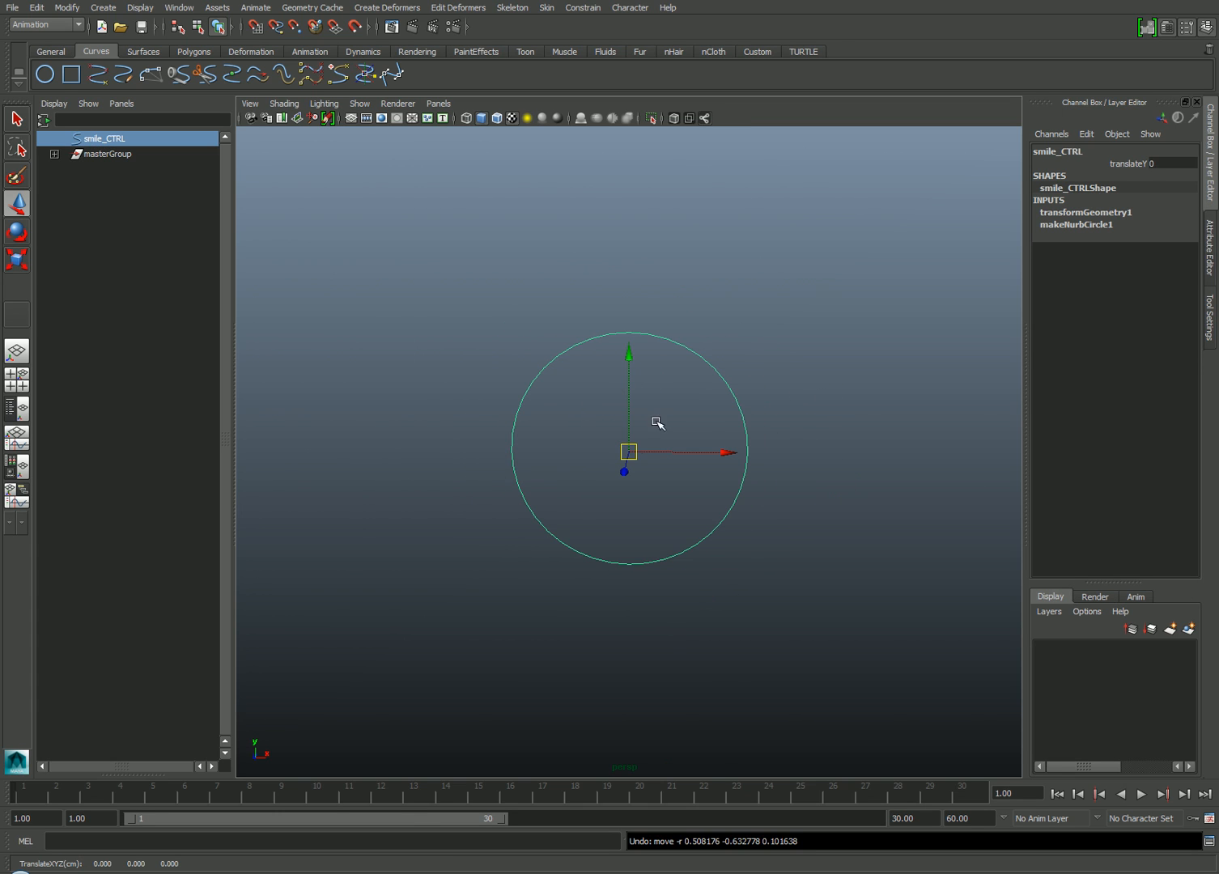
- Test-lift smile_CTRL to translateY 1 and undo back to 0
drag(630, 454, 690, 333)
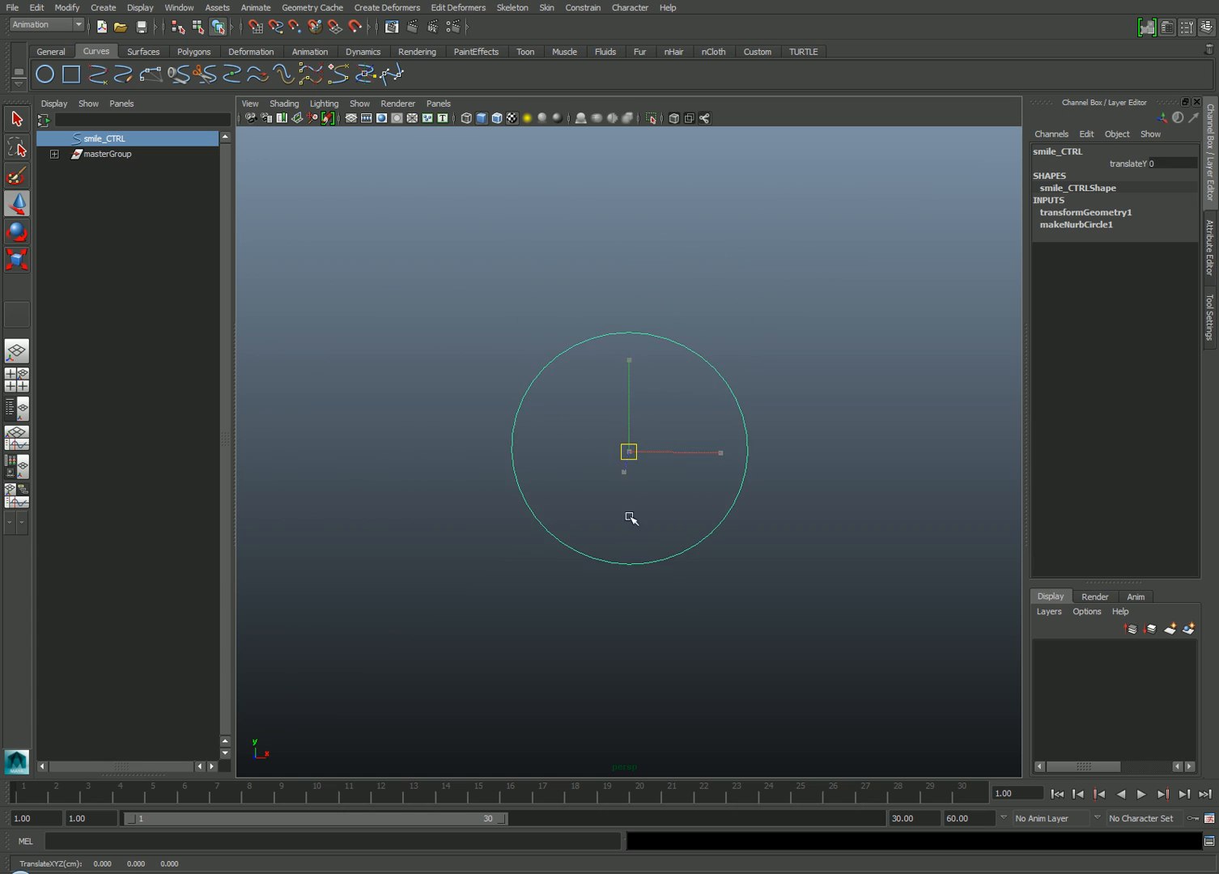
mouse_move(691, 333)
middle_down()
mouse_move(708, 263)
mouse_move(707, 337)
mouse_move(723, 196)
mouse_move(714, 372)
mouse_move(729, 225)
middle_up()
key(ctrl+z)
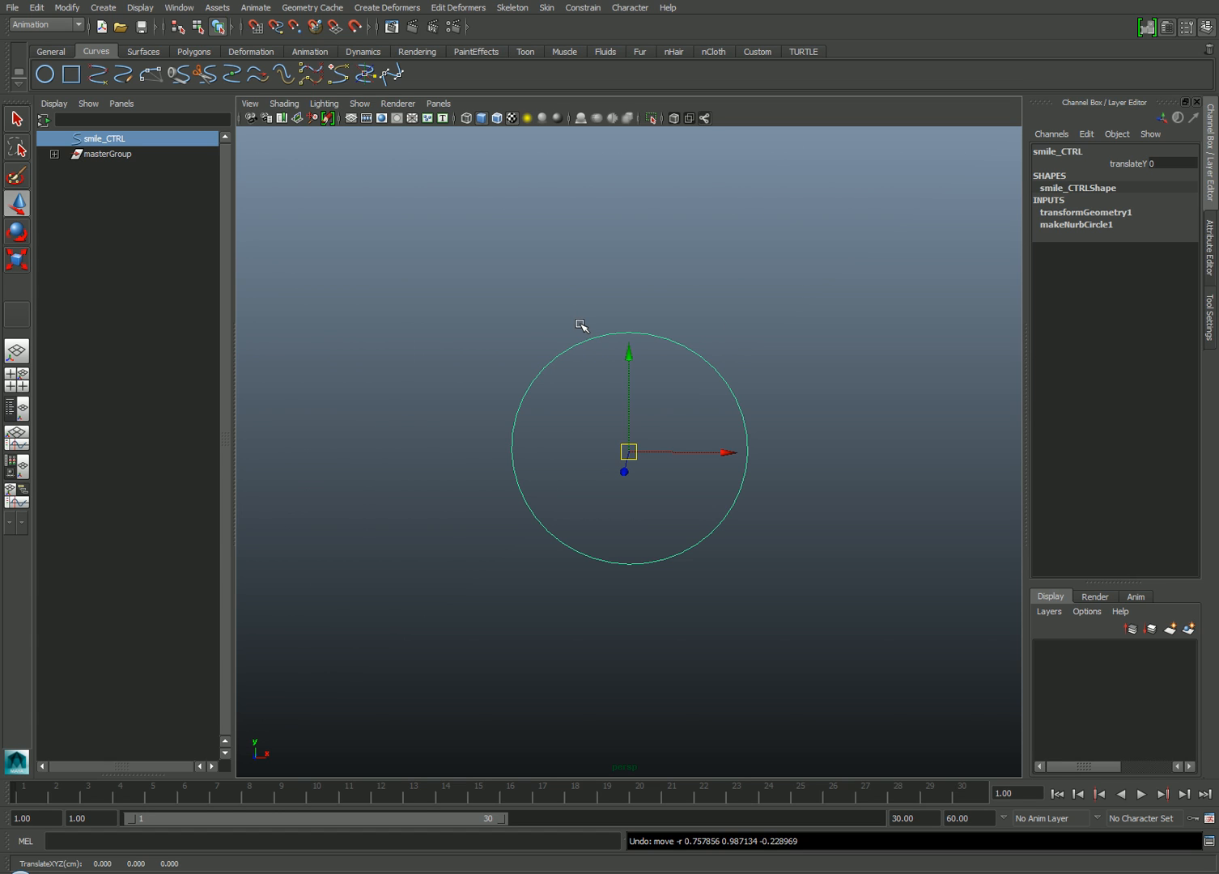
- Show the viewport grid via the panel's Show menu
click(360, 103)
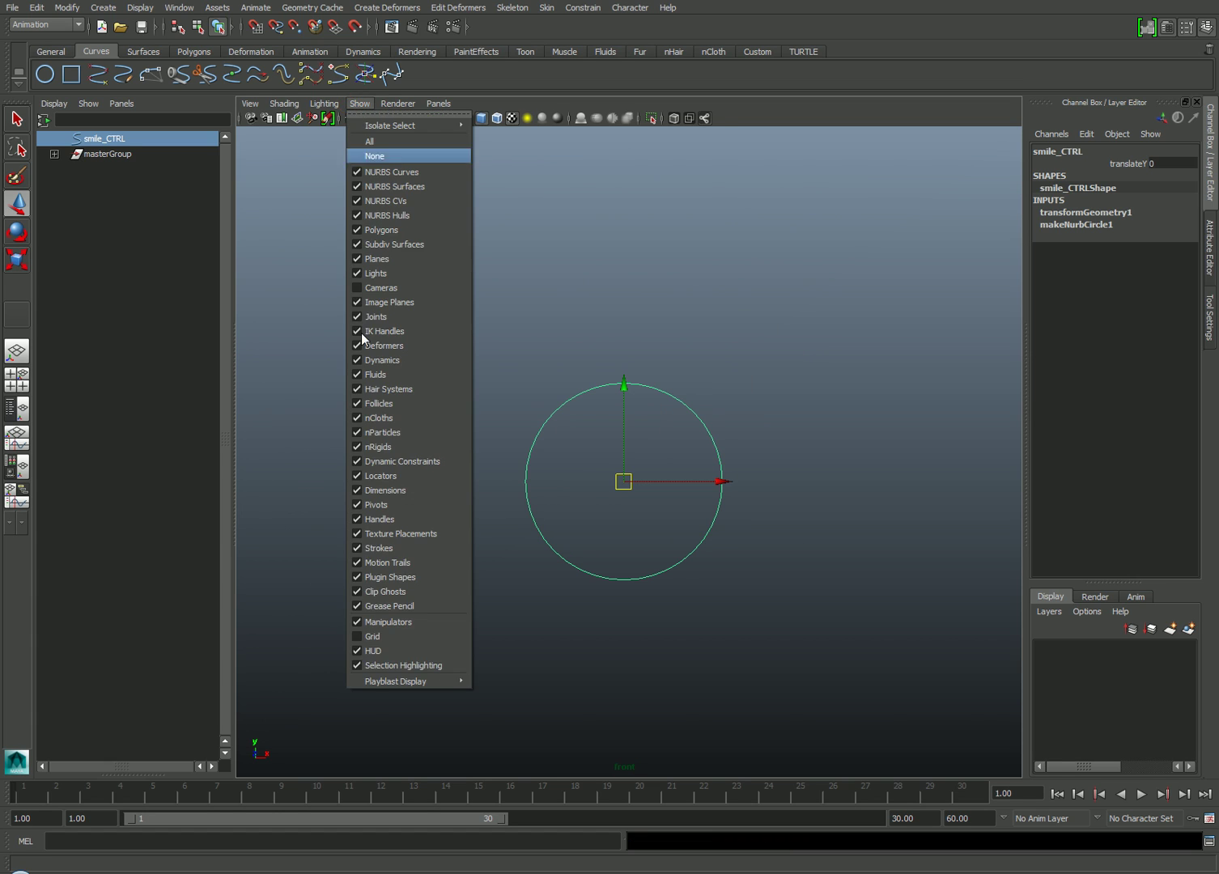
click(373, 636)
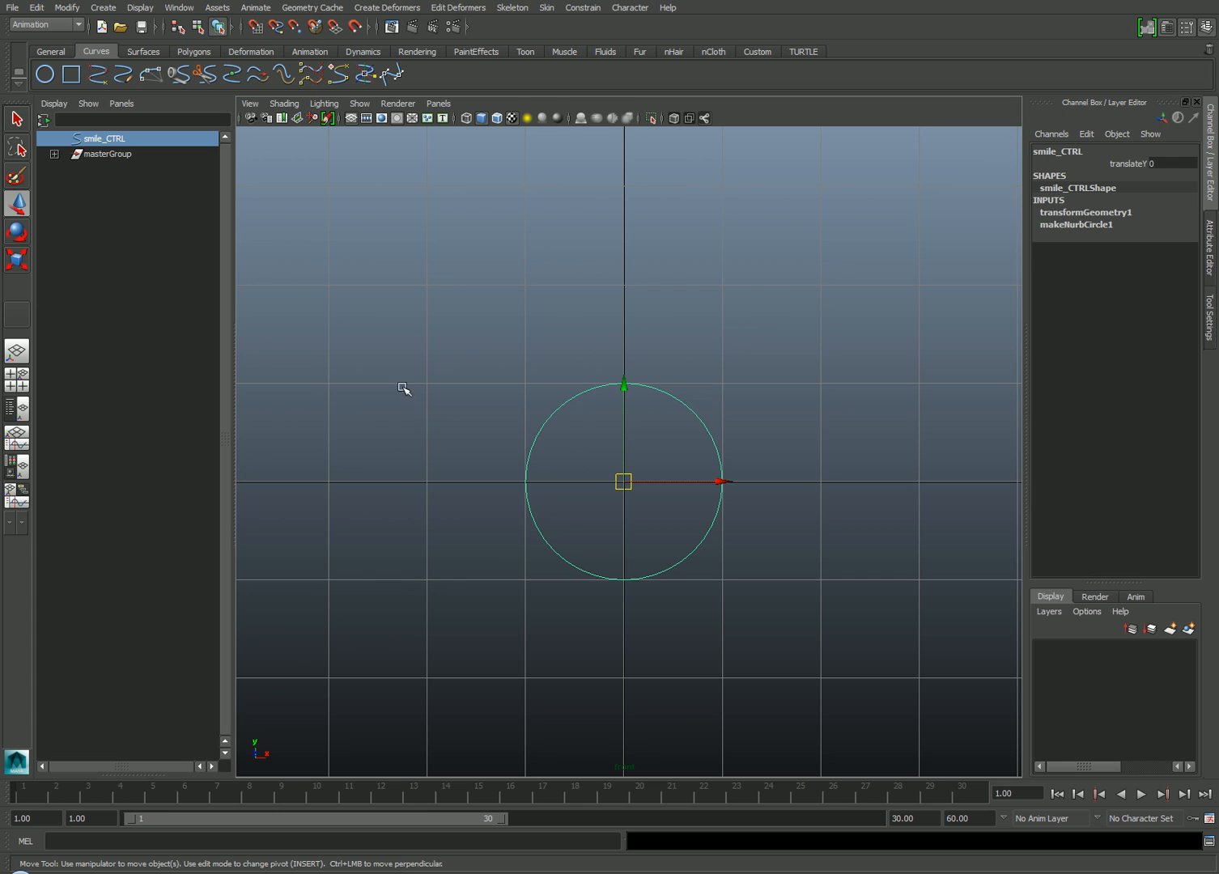
- Draw a four-corner CV Curve rectangle around smile_CTRL and complete it as curve3
click(104, 8)
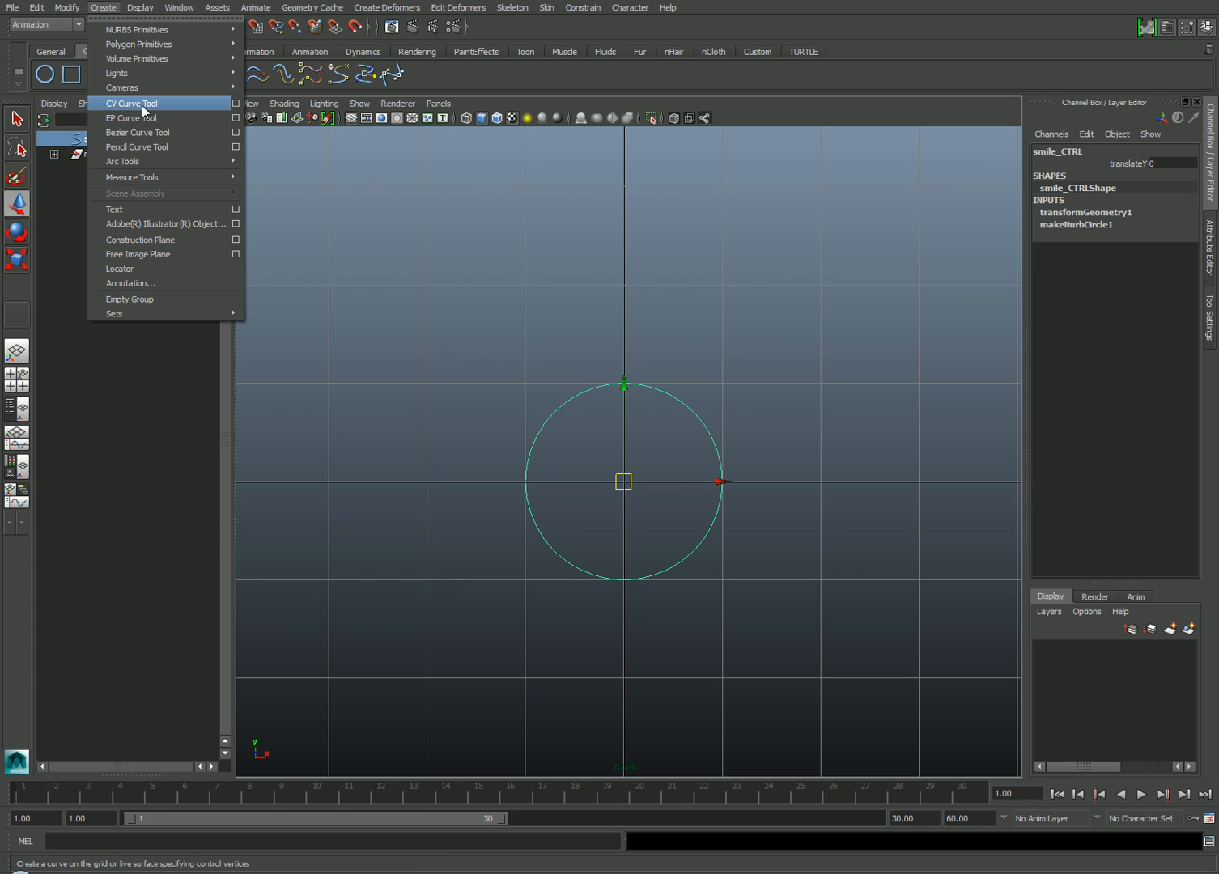
click(240, 103)
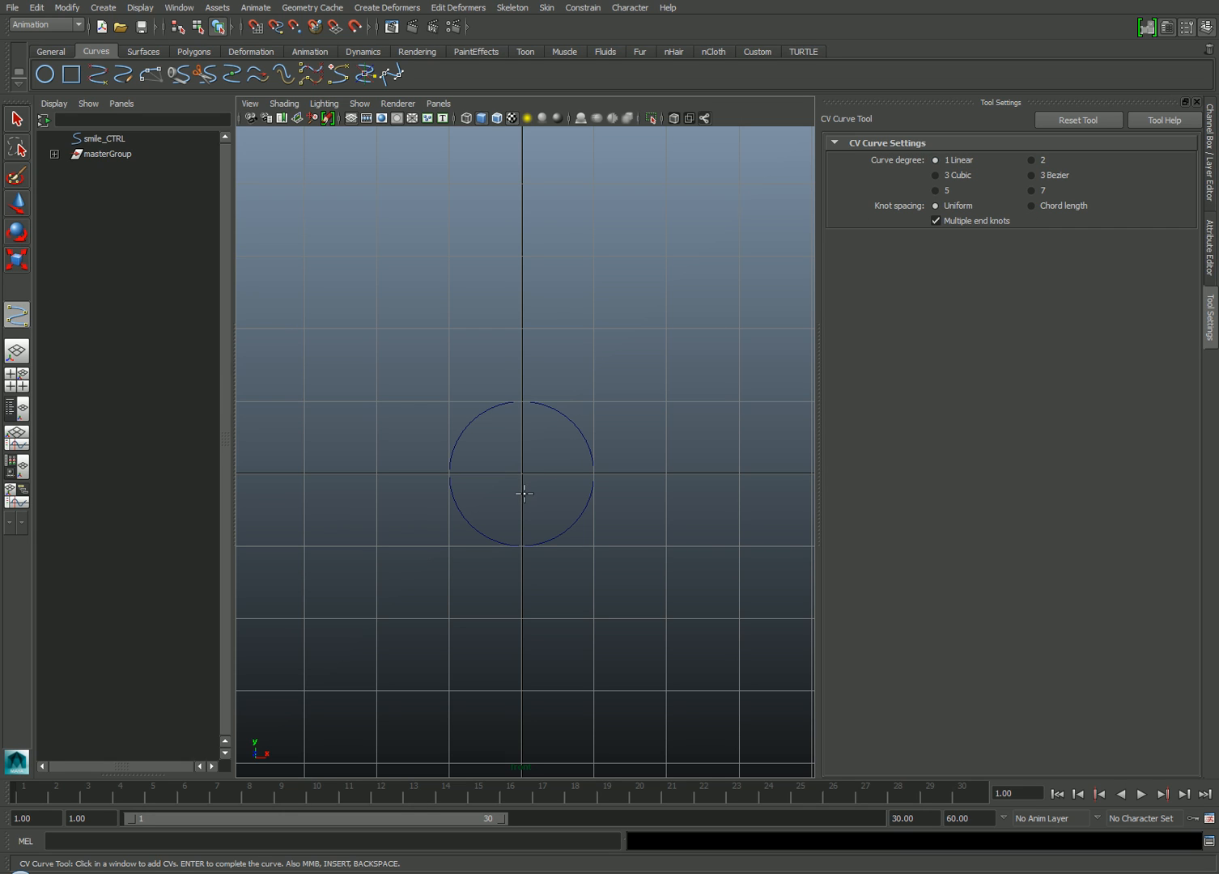
click(449, 545)
click(448, 329)
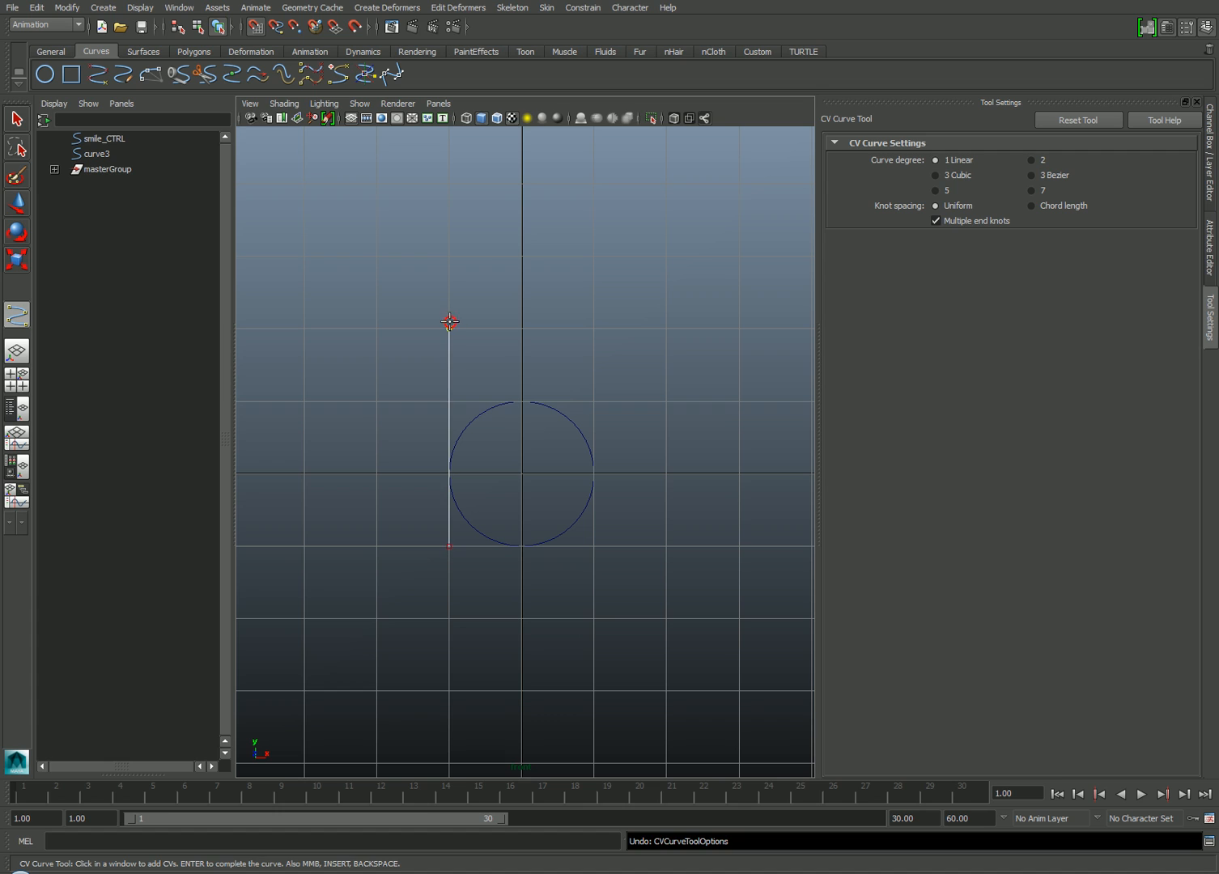
click(595, 328)
key(Return)
click(593, 545)
click(449, 546)
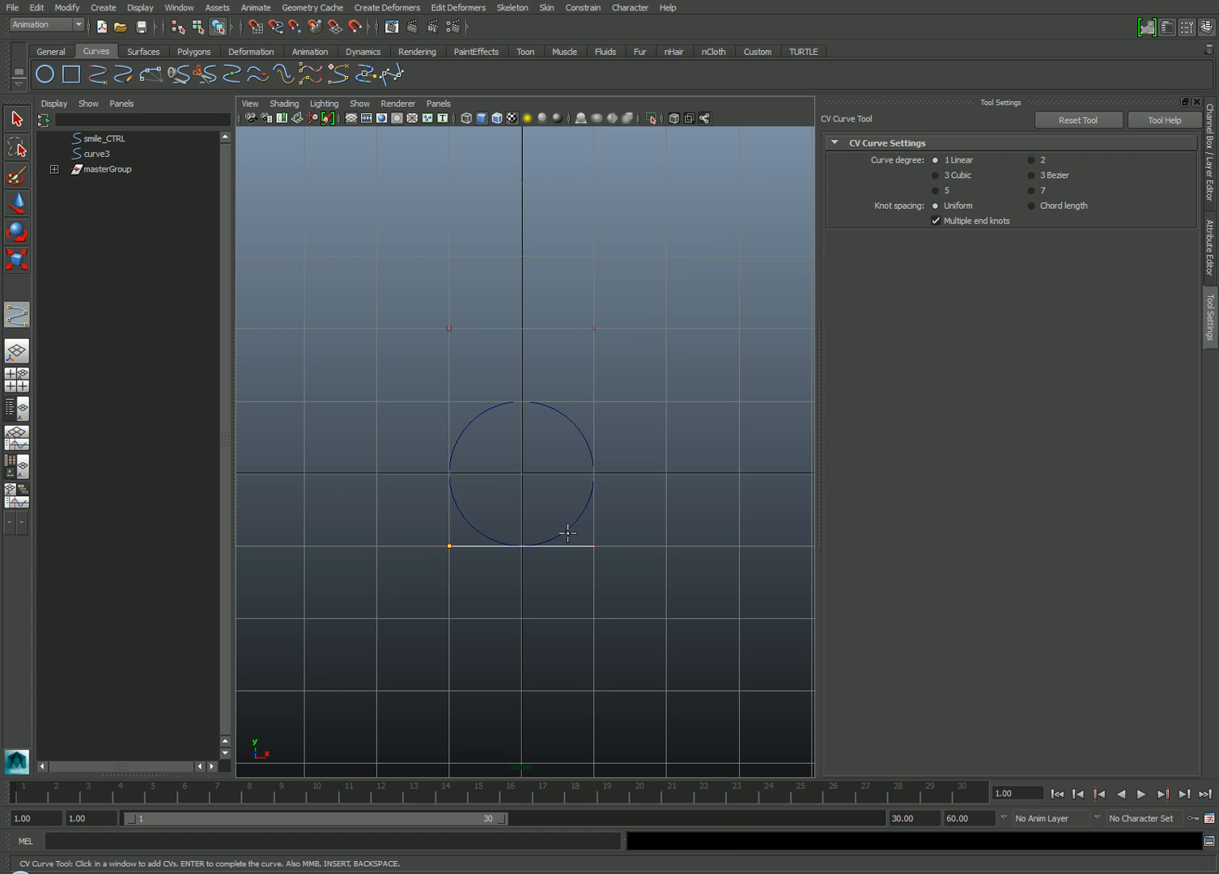
key(Return)
key(w)
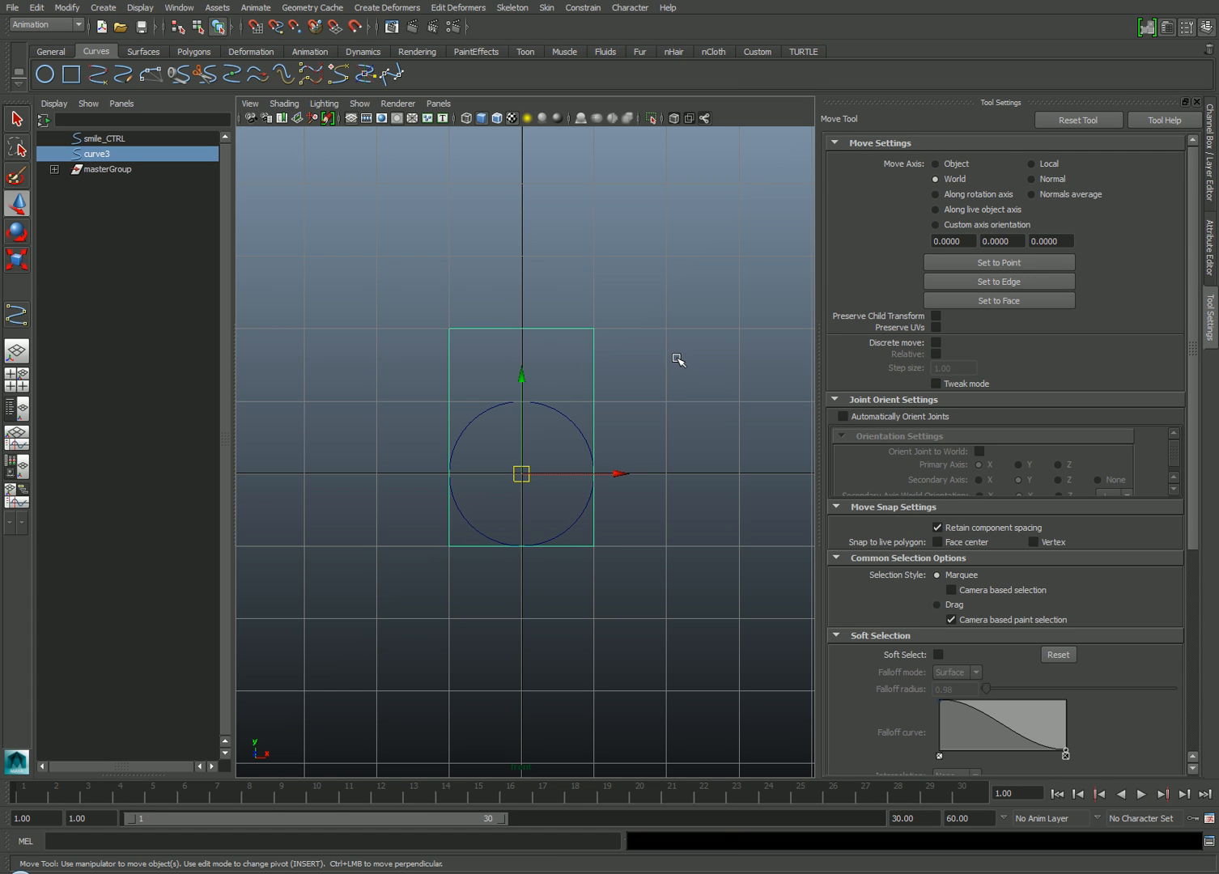
- Hide the grid and rename the rectangle curve3 to smile_frame
key(z)
click(360, 103)
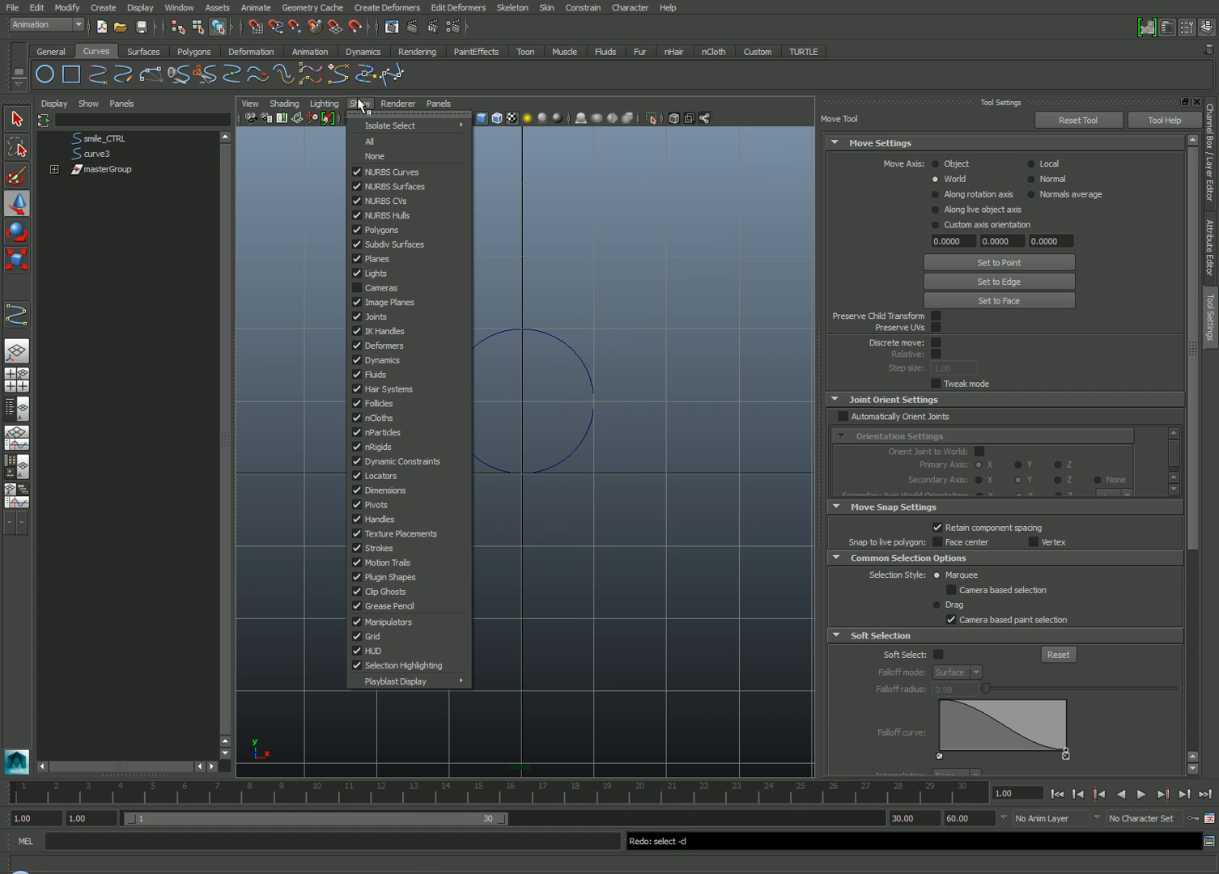
click(365, 636)
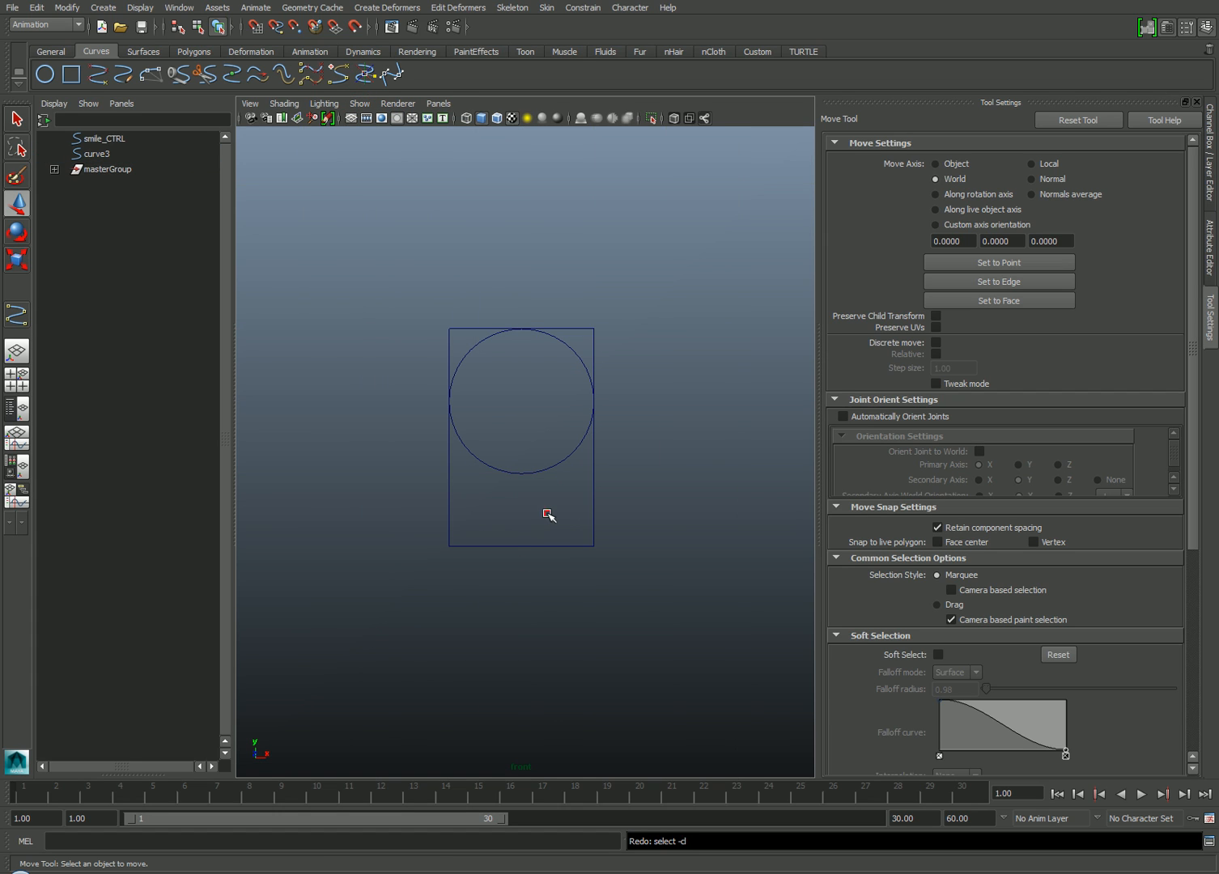
drag(544, 511, 639, 589)
key(f)
key(ctrl+a)
click(1080, 151)
text(sm)
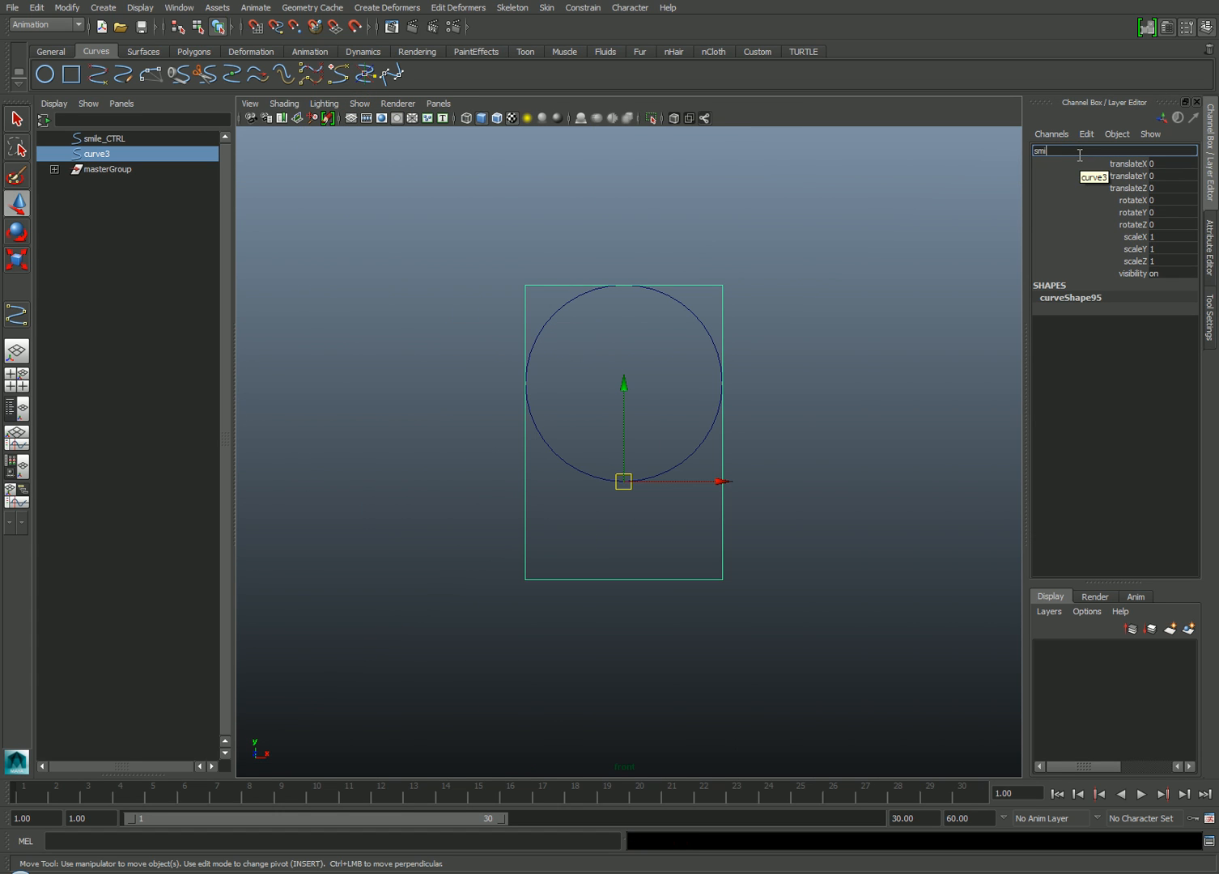
text(ile_frame)
key(Return)
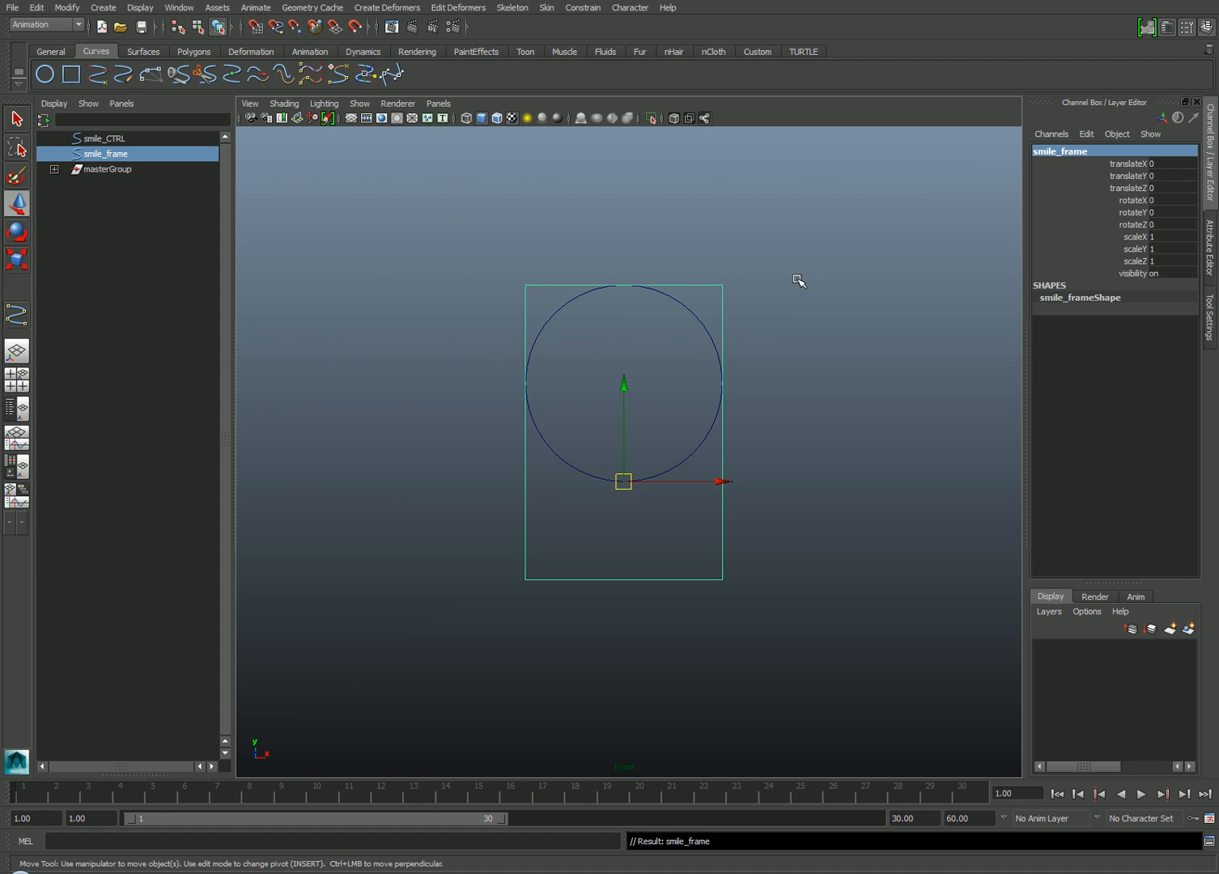
- Turn on Template under Object Display for smile_frameShape so the frame can't be picked
key(ctrl+a)
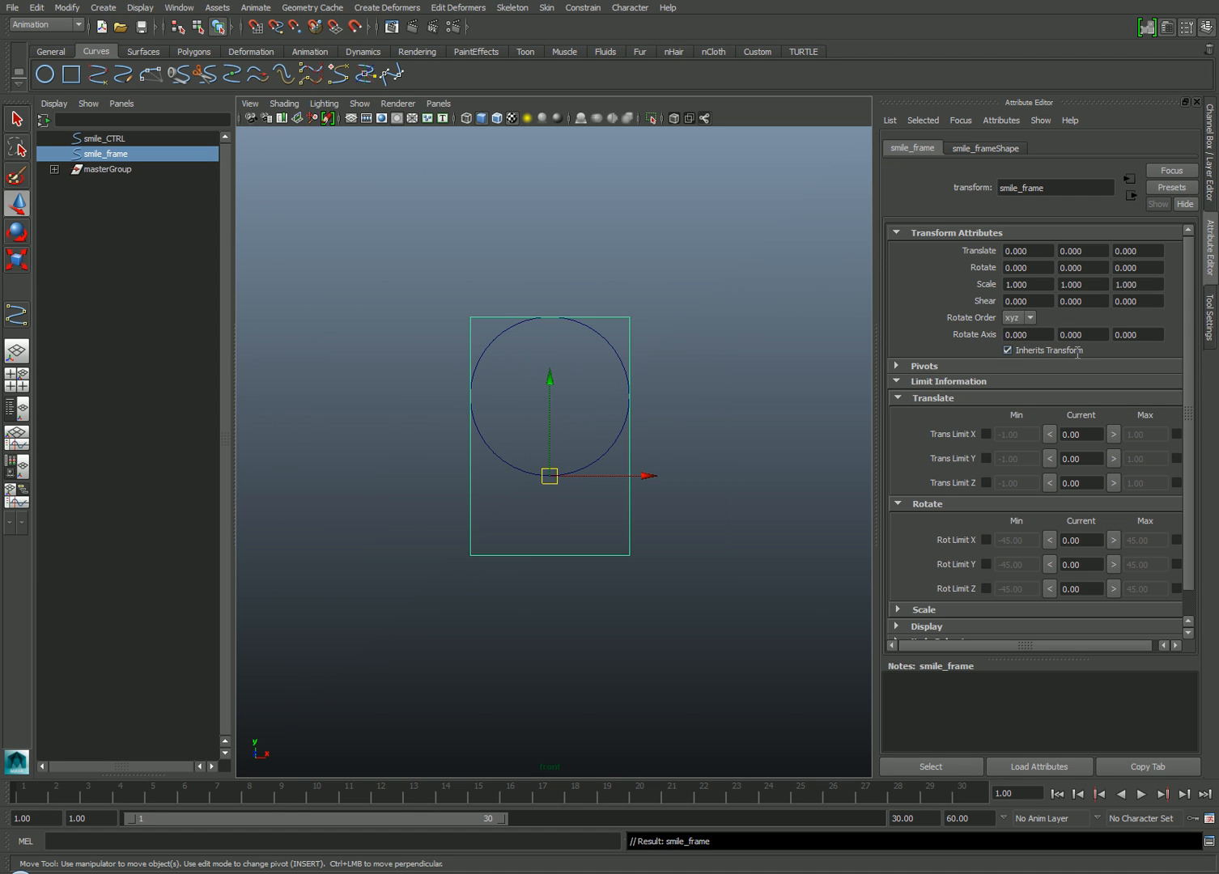
click(971, 150)
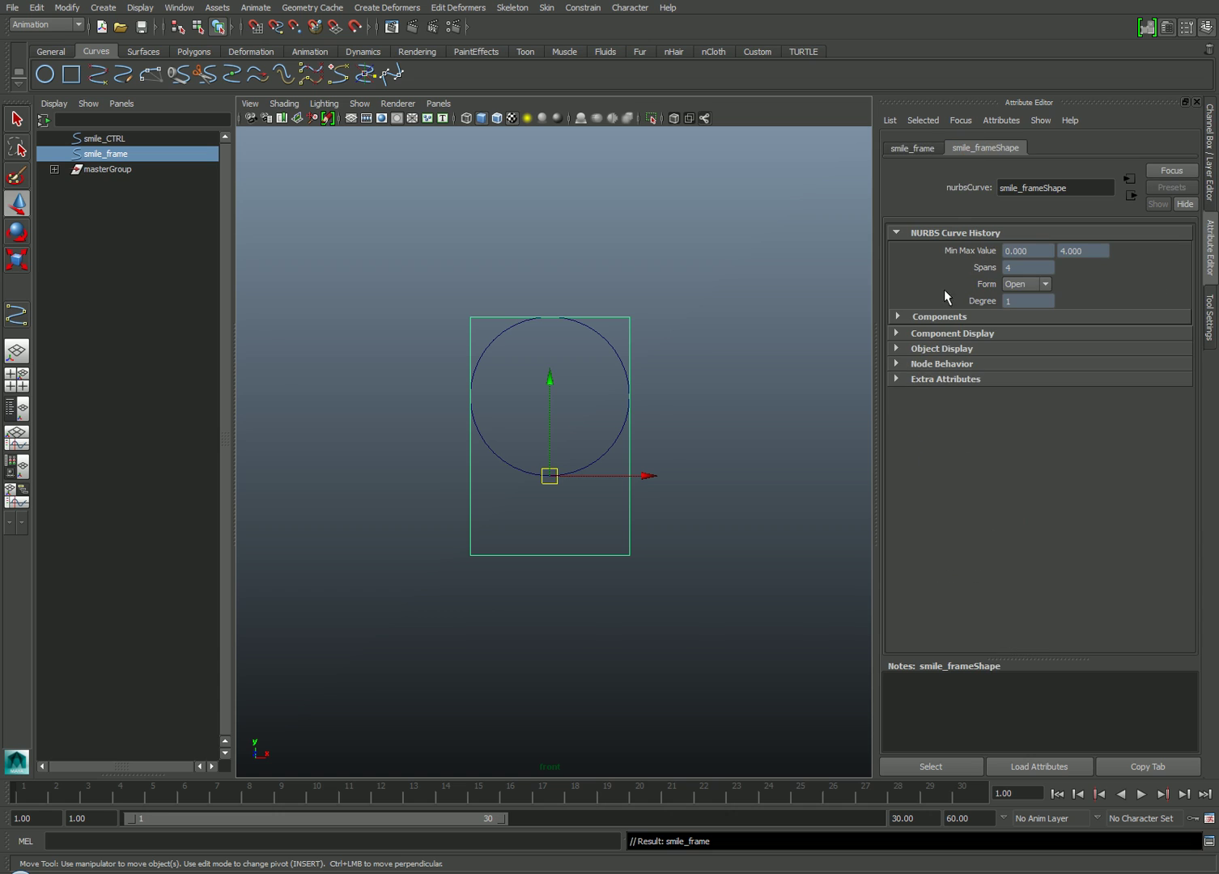
click(948, 350)
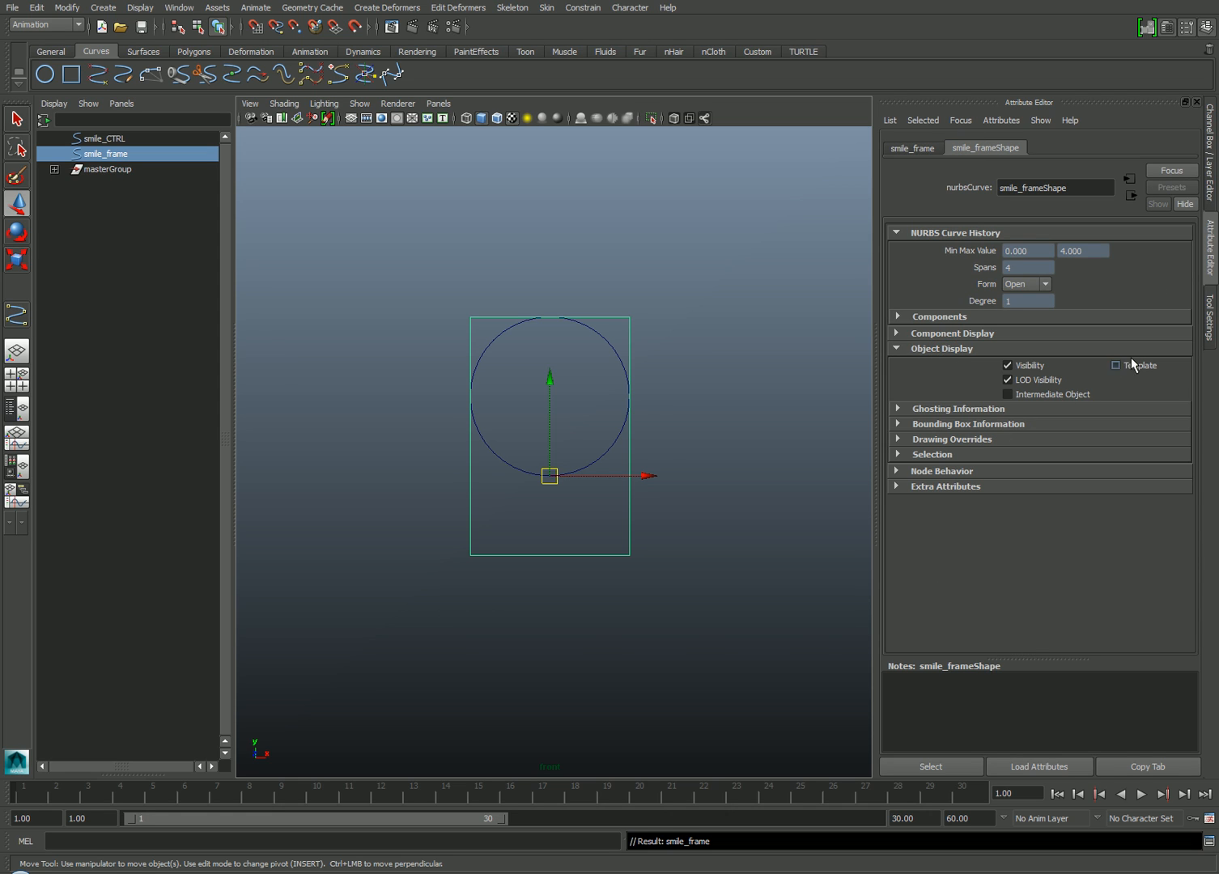
click(740, 384)
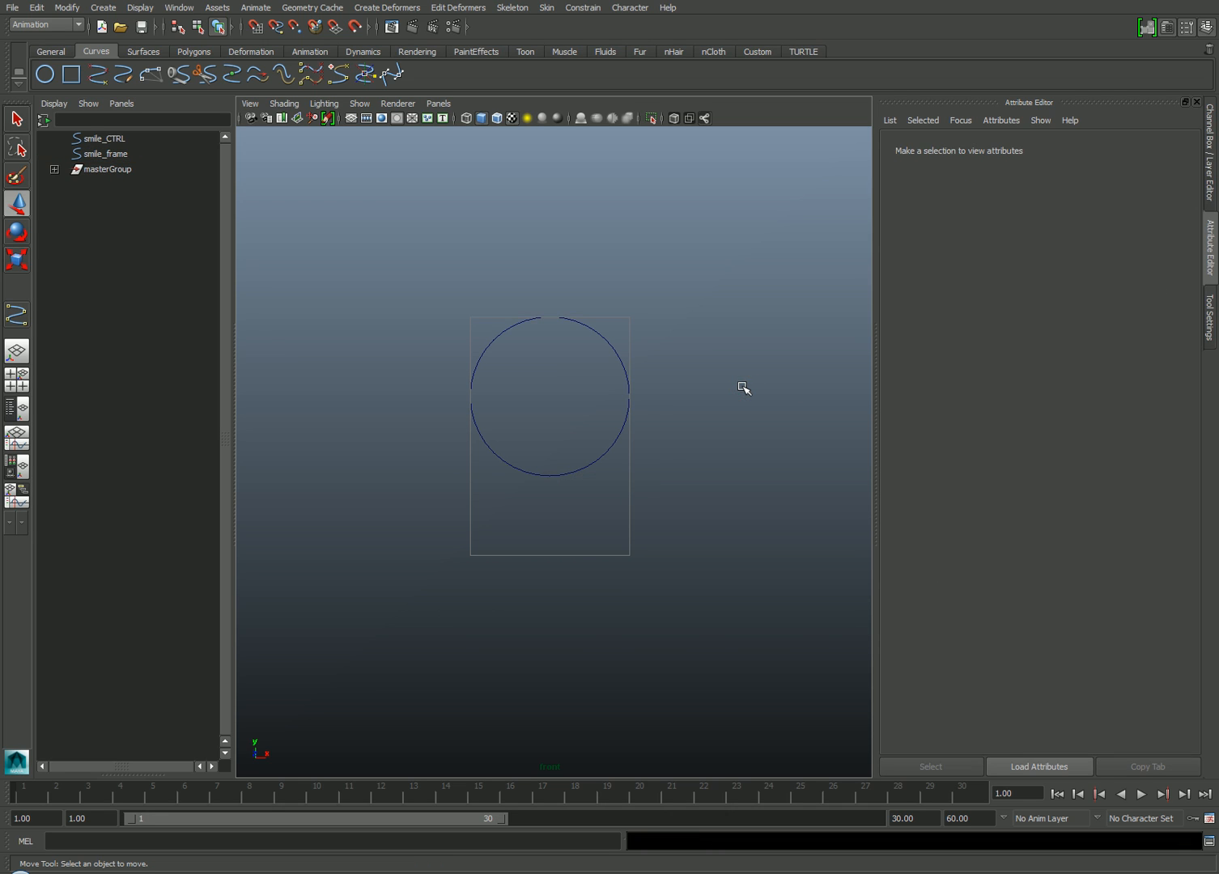
- Group smile_CTRL and smile_frame and rename group1 to smile_CTRL_grp
drag(118, 156, 107, 138)
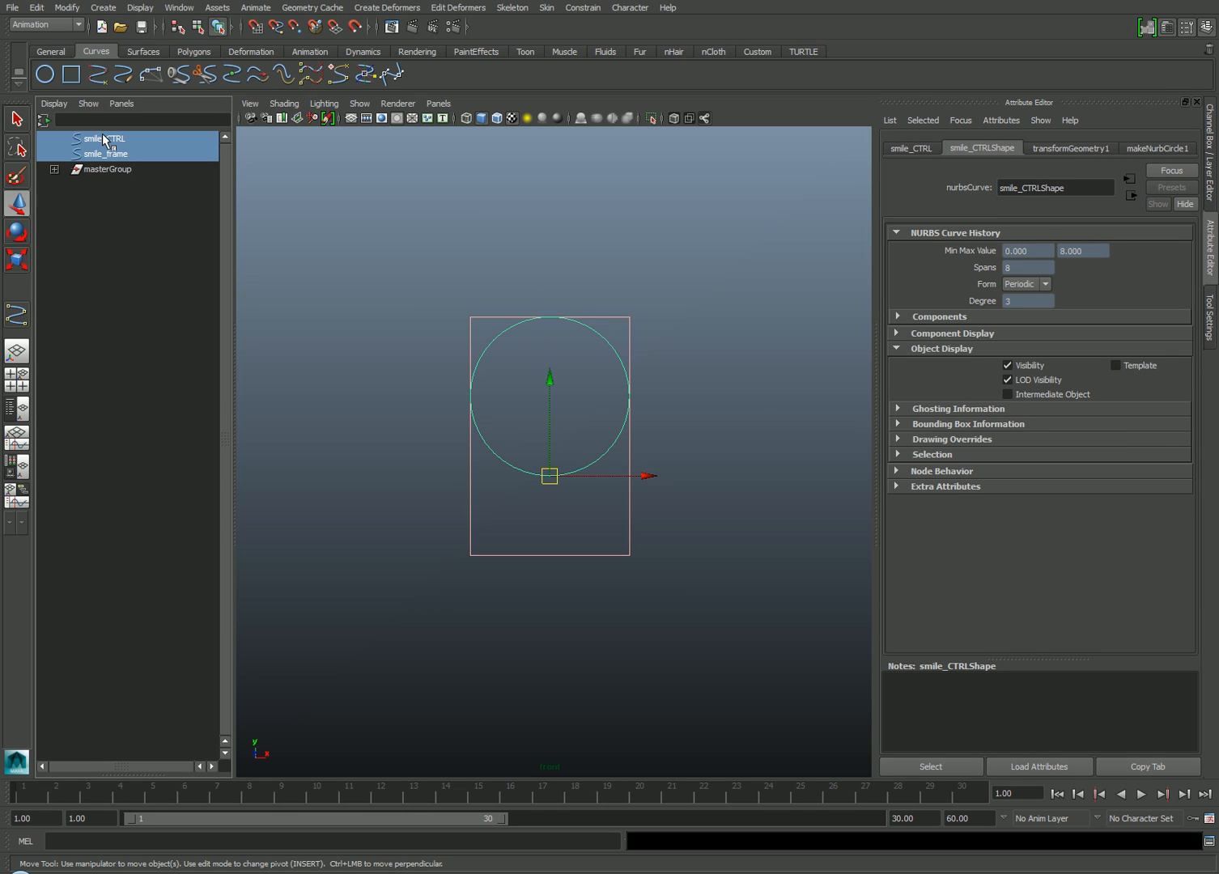
key(ctrl+g)
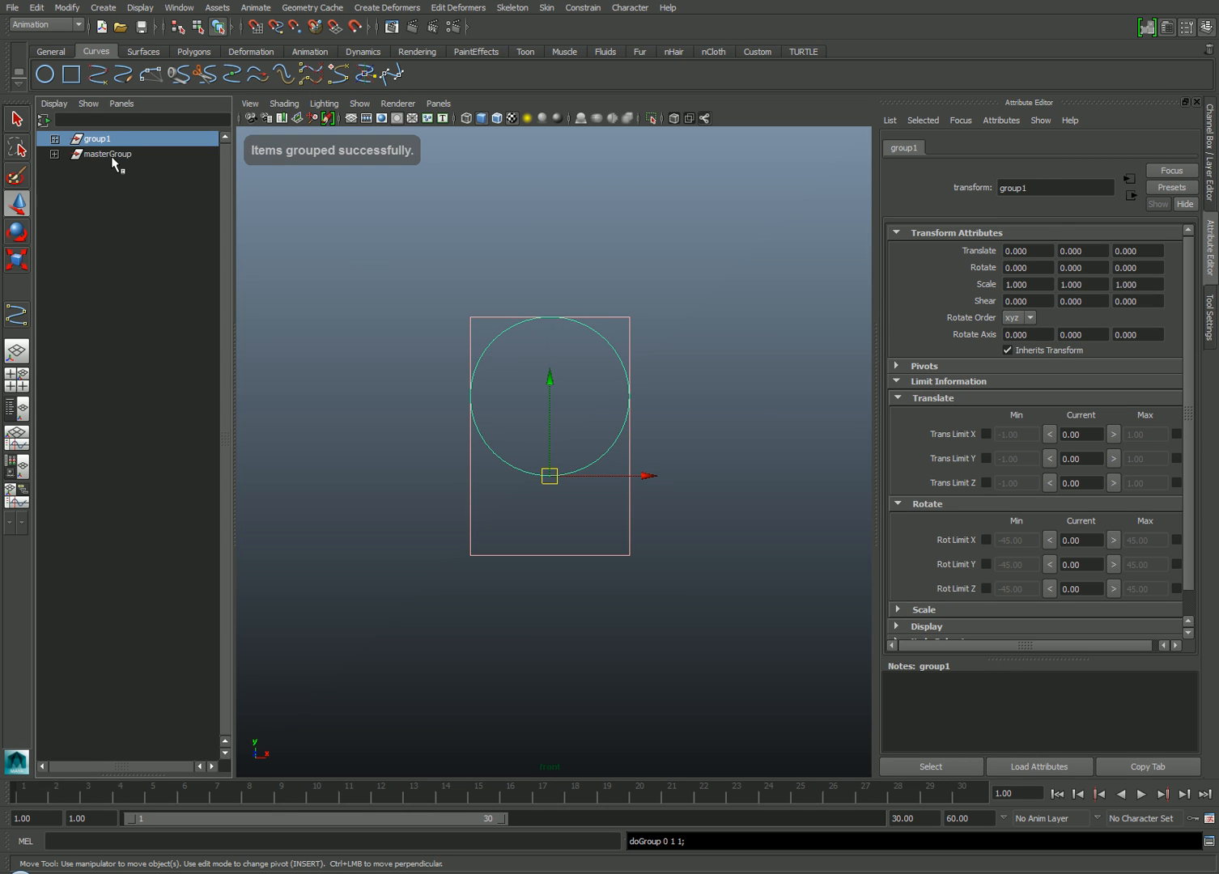
click(1209, 153)
click(1089, 151)
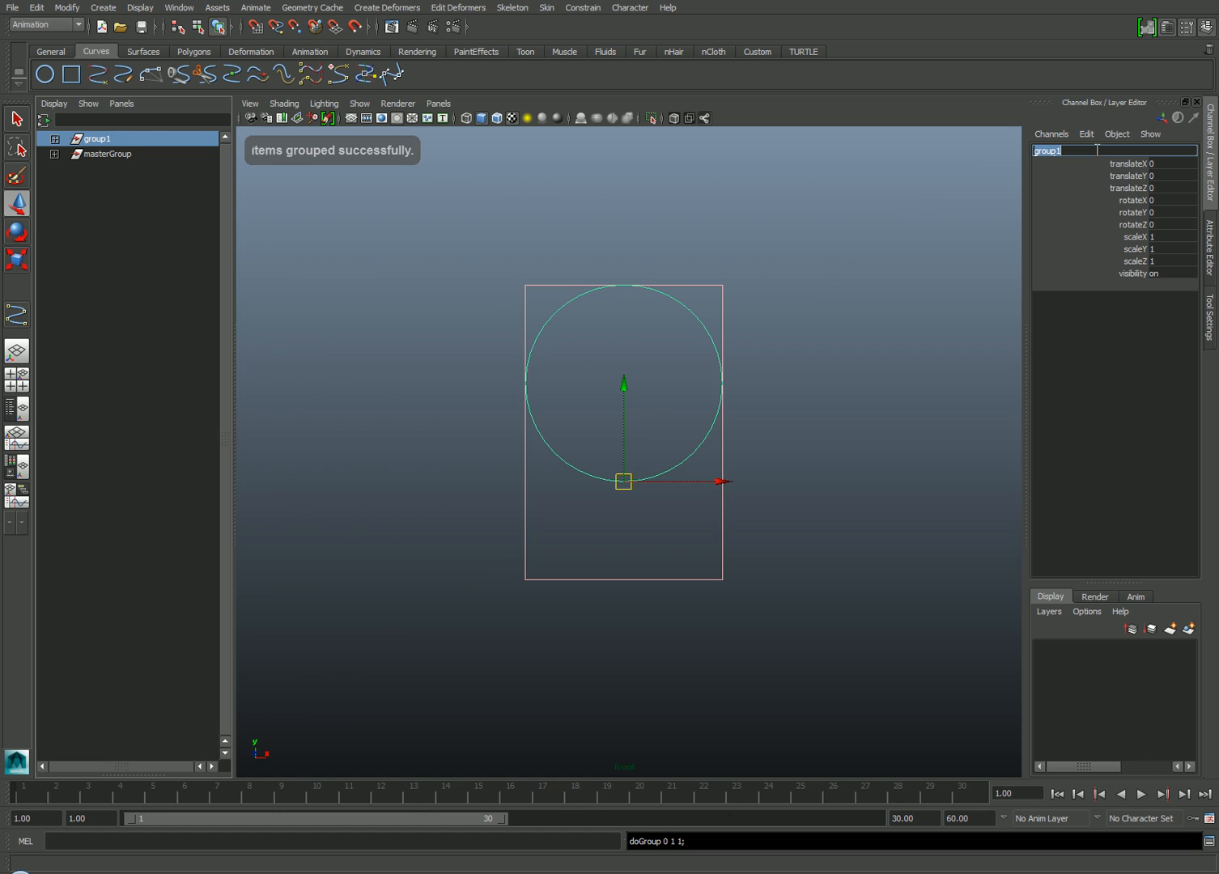
text(smile_CTRL_gr)
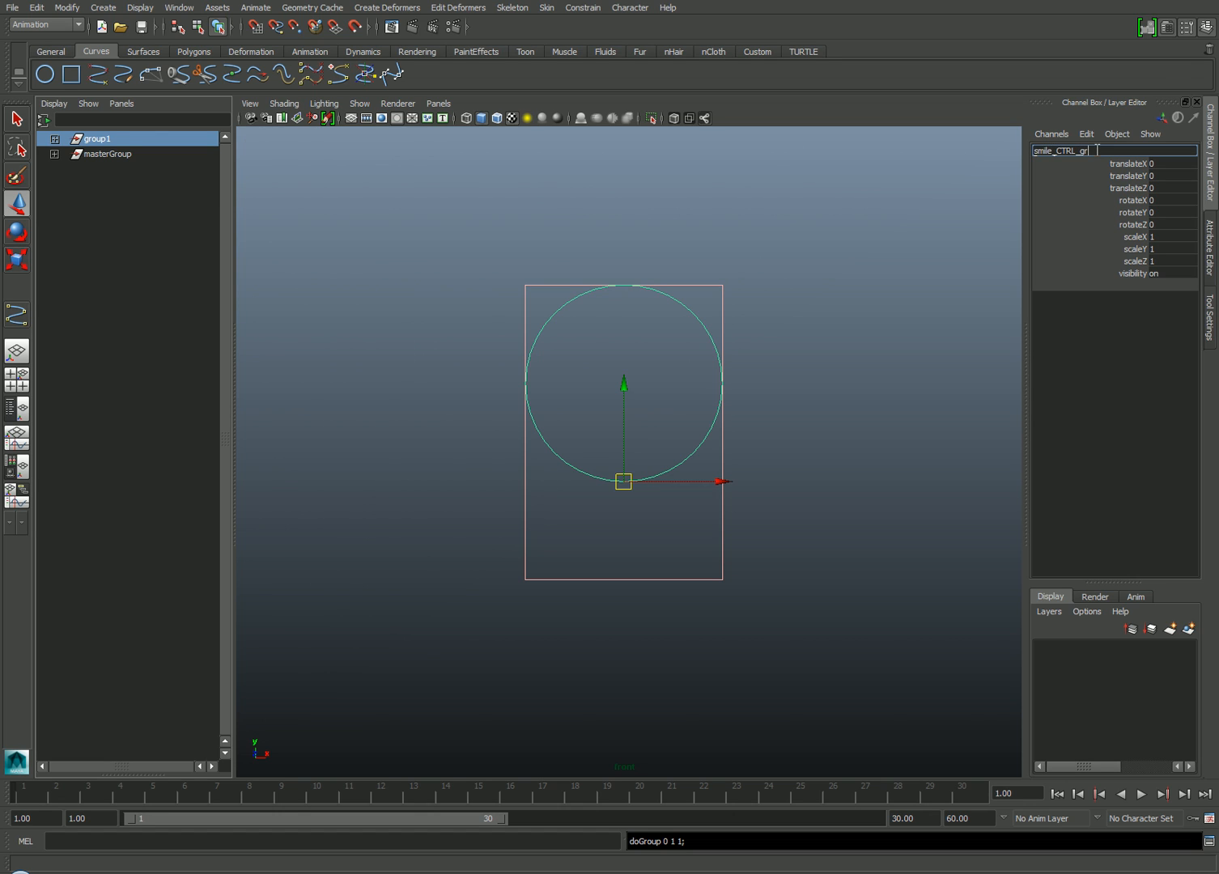
text(op)
key(Return)
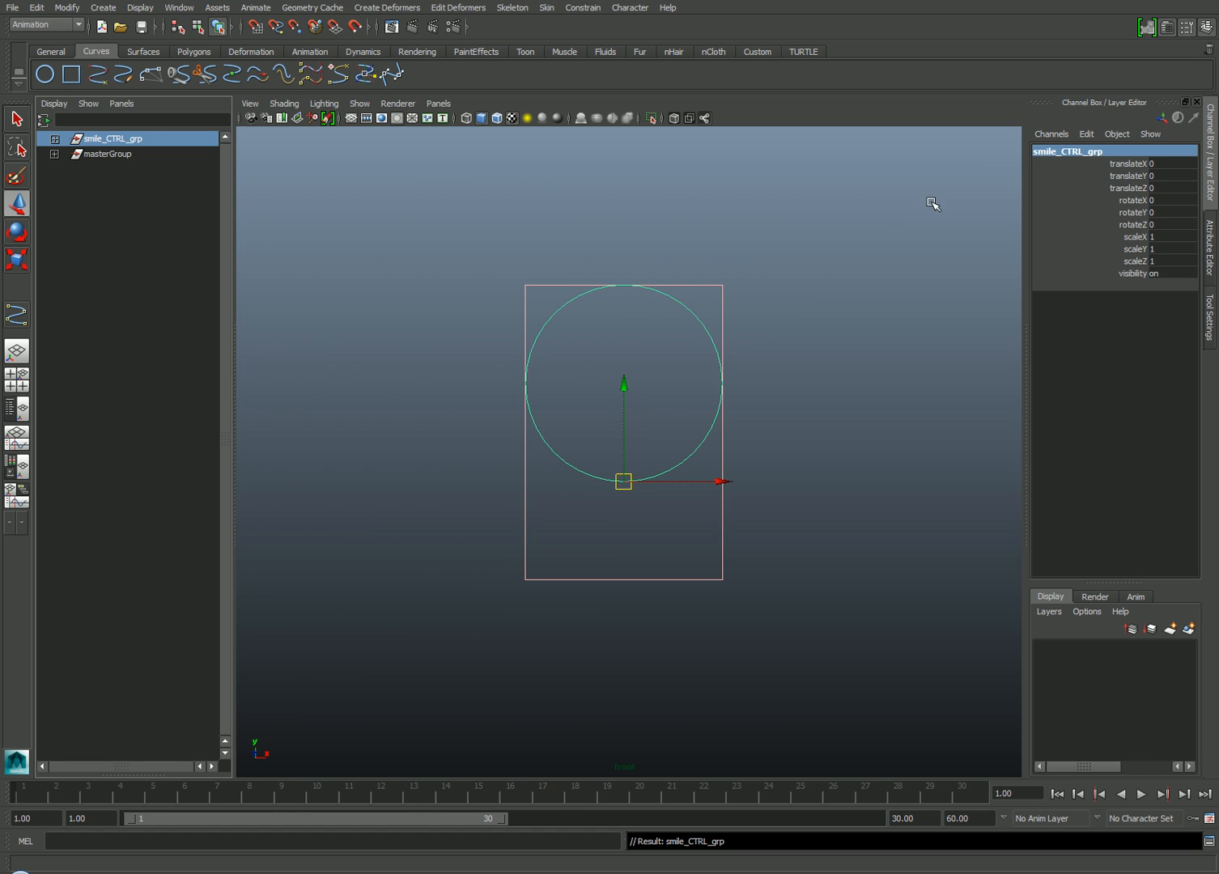
- In the perspective view, raise smile_CTRL_grp up to head height beside the character
key(space)
key(space)
drag(670, 589, 690, 323)
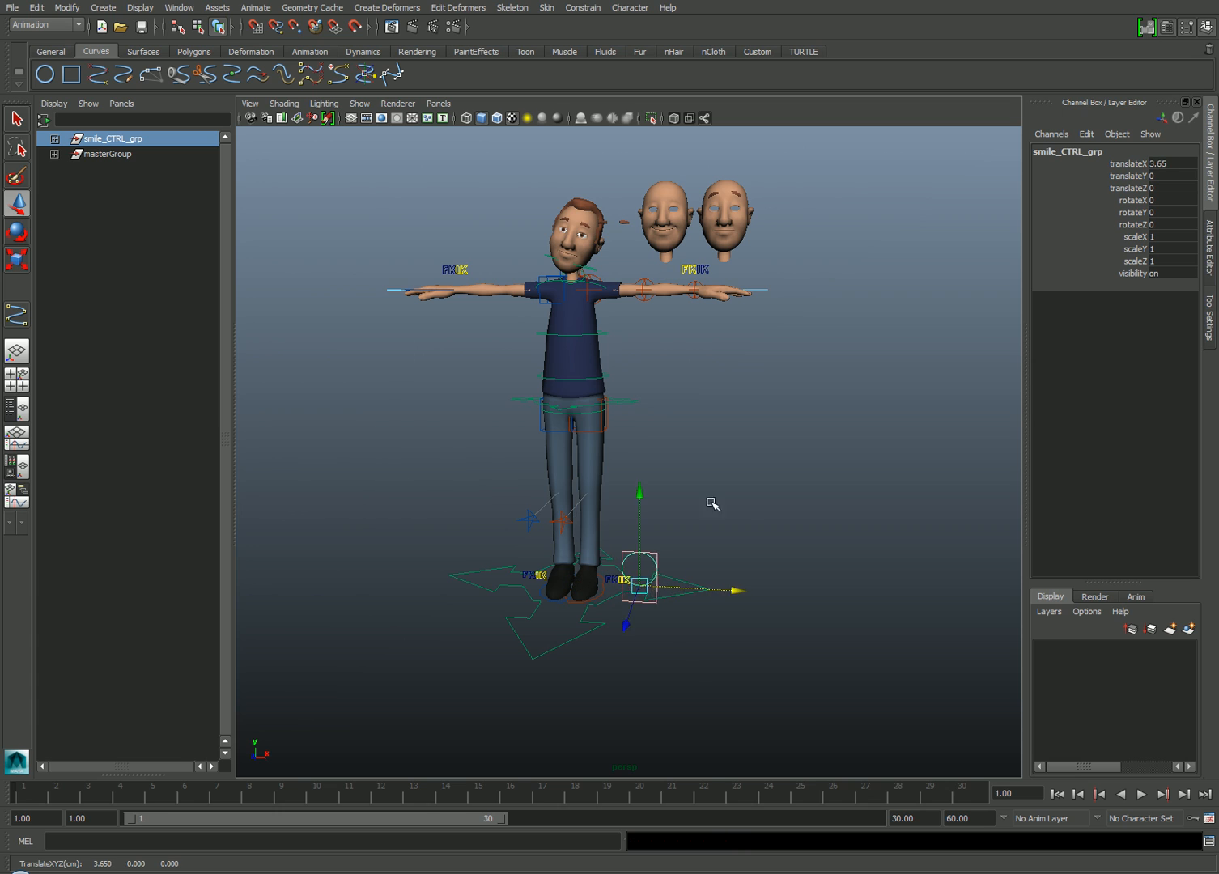
middle_drag(689, 323, 604, 340)
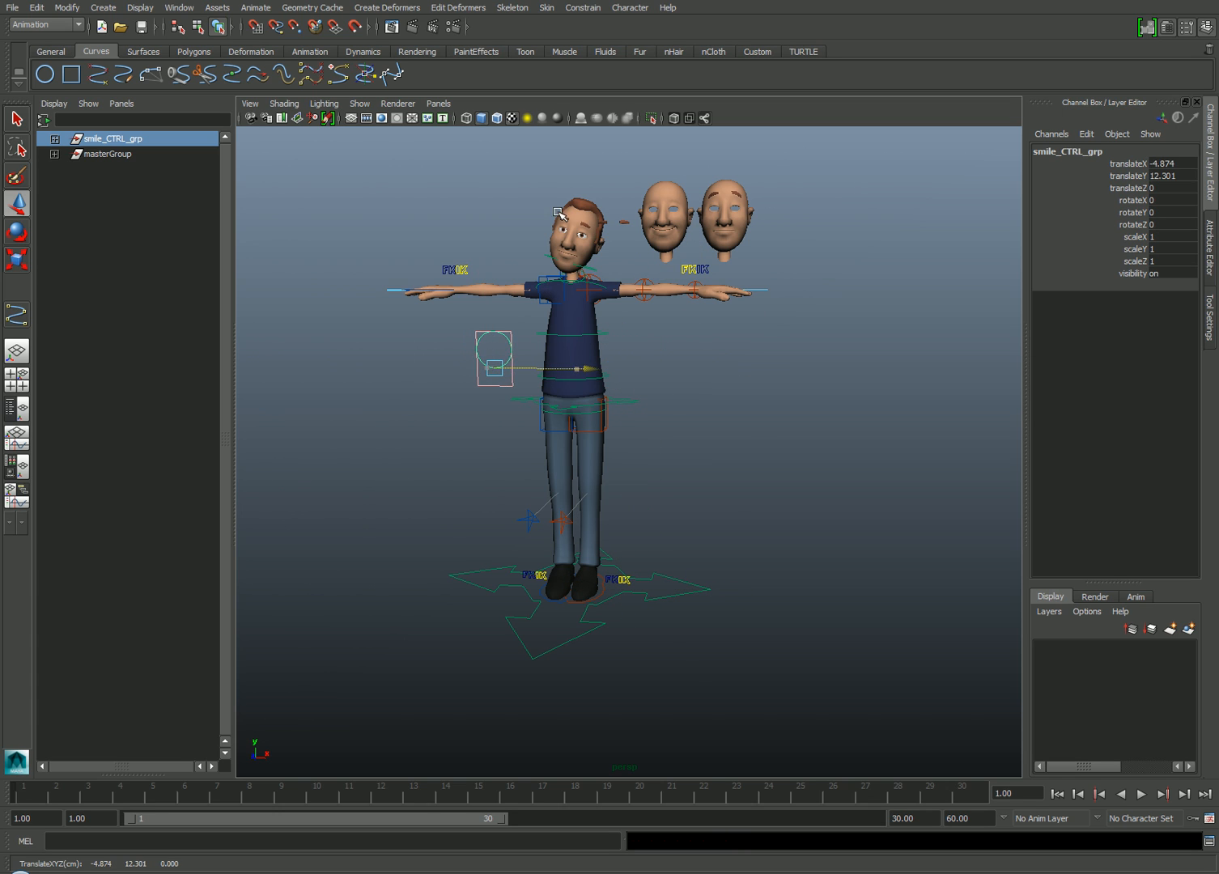
drag(506, 257, 525, 133)
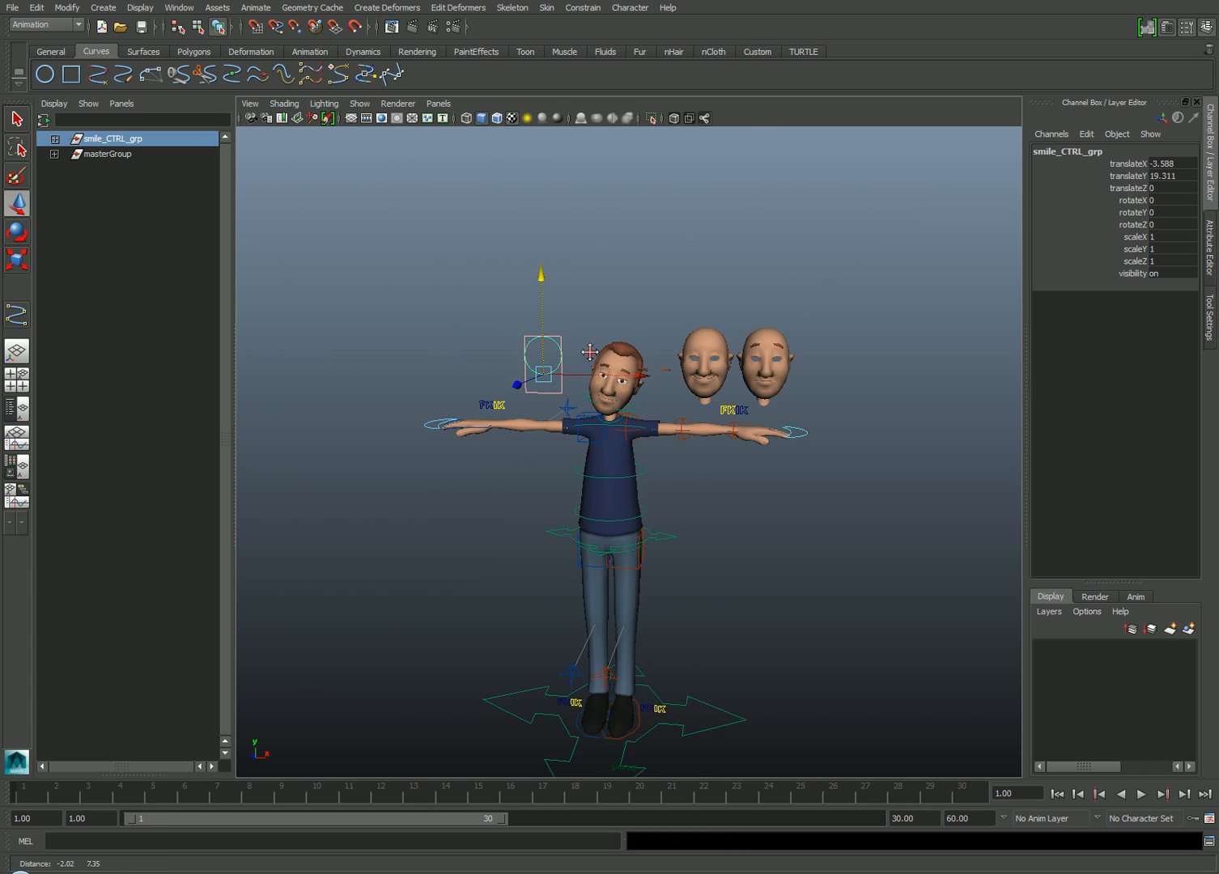
alt+right_drag(526, 133, 739, 383)
alt+middle_drag(738, 384, 768, 383)
- Scale the group to 0.338, nudge it toward the head, and reselect the smile_CTRL circle
key(r)
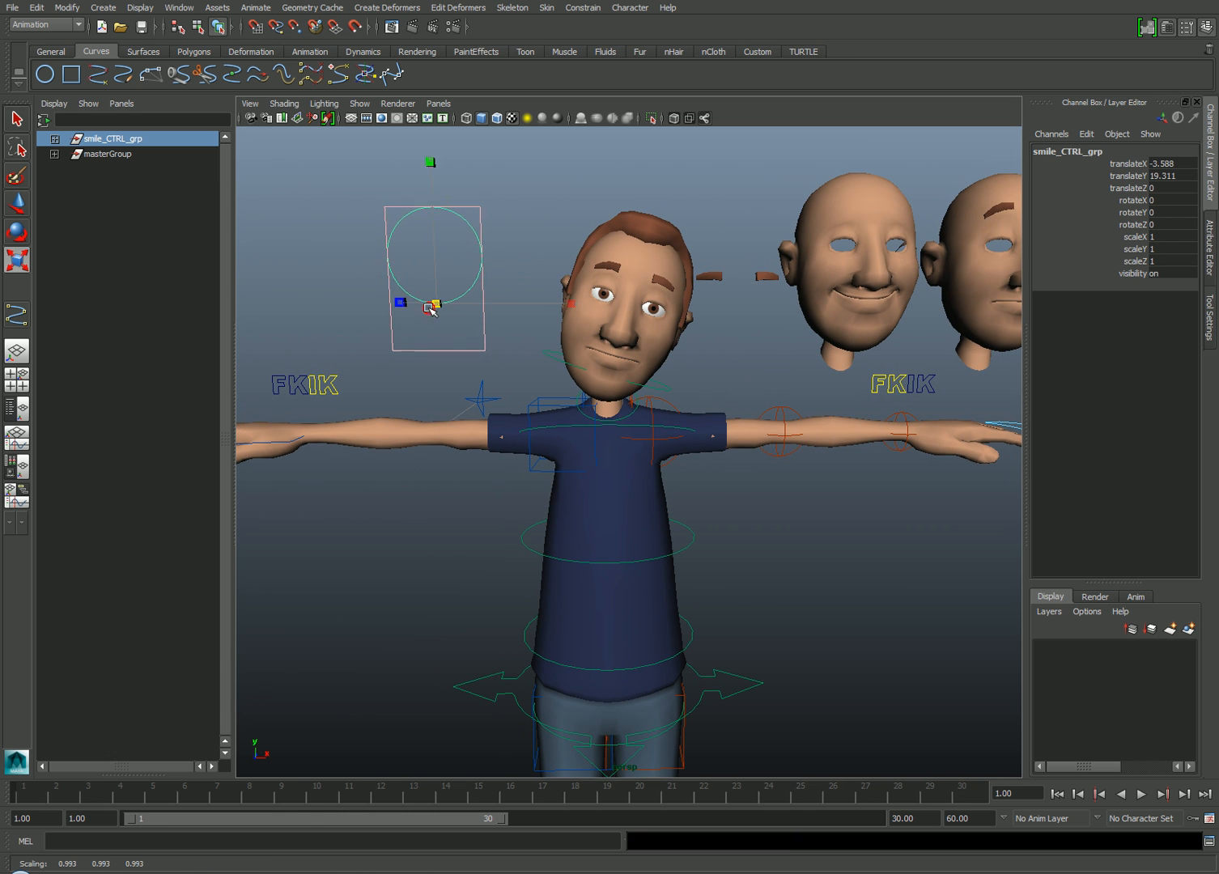
drag(435, 305, 366, 317)
key(w)
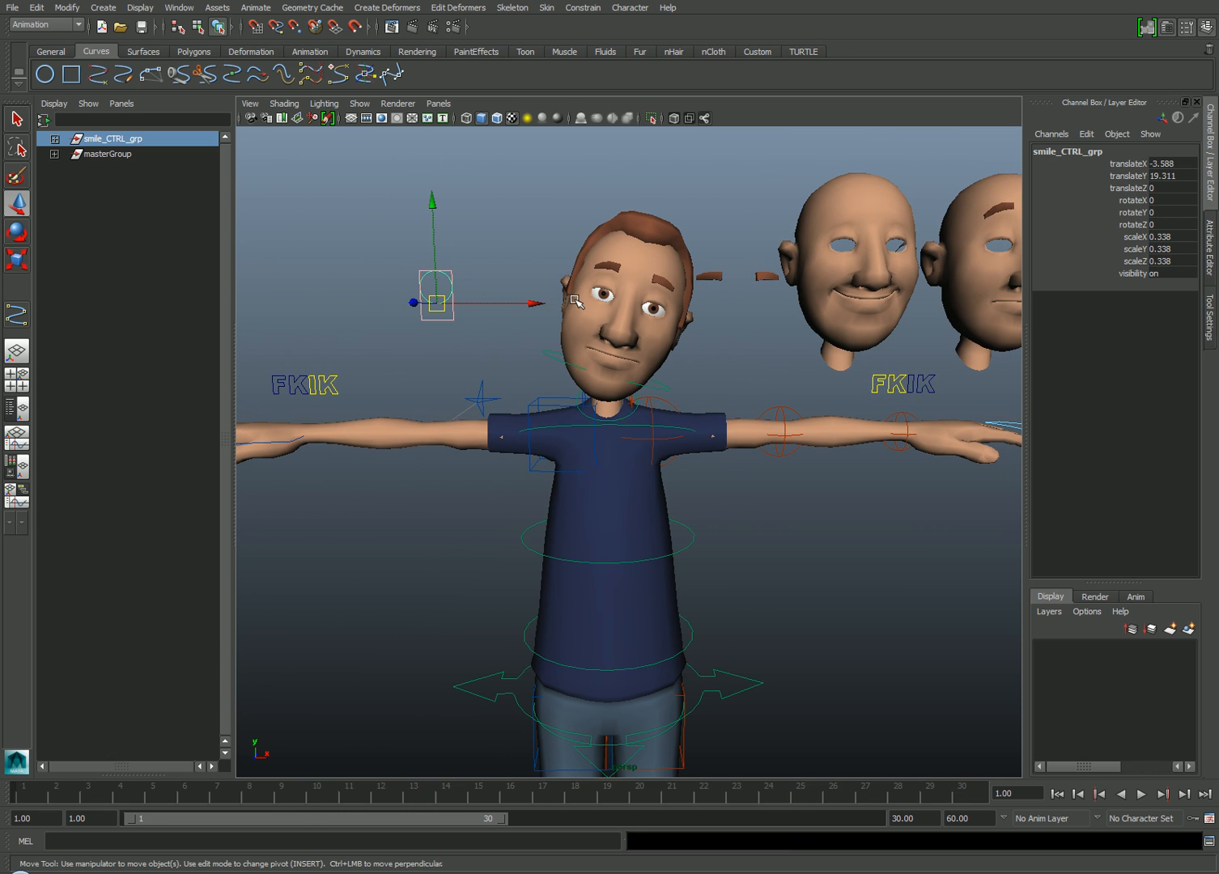
drag(575, 304, 639, 305)
click(558, 357)
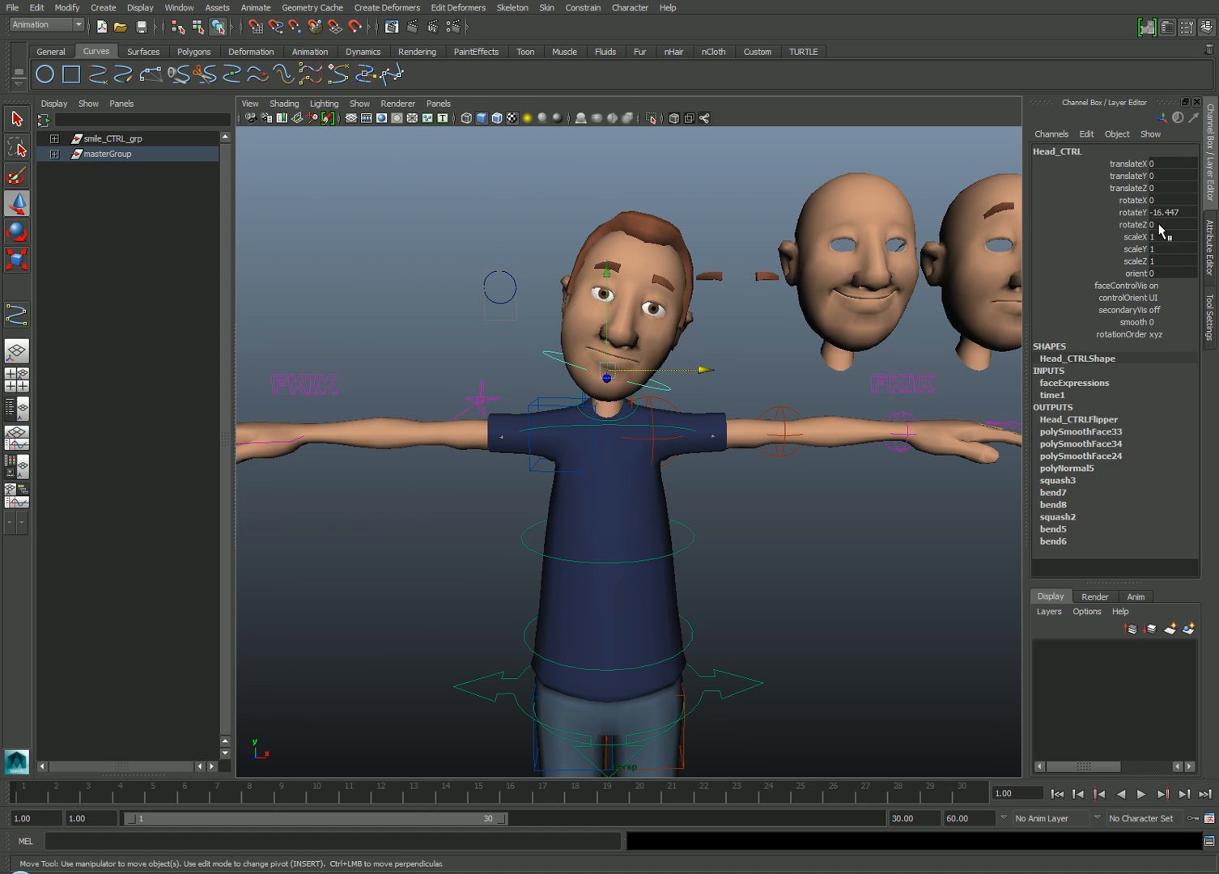
click(1164, 212)
click(499, 287)
scroll(644, 336, up, 3)
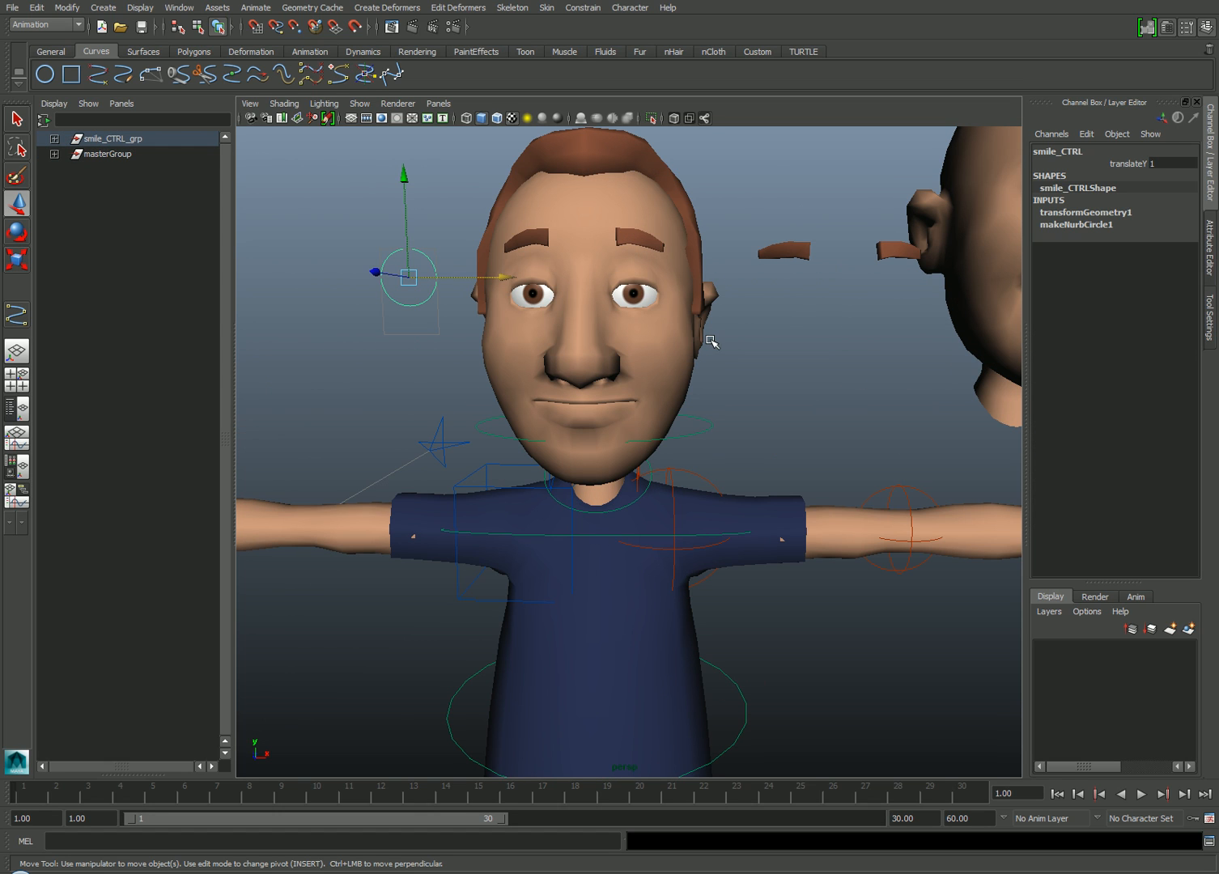
- In the Connection Editor, load smile_CTRL as output and the face_neutral mesh as input
click(180, 8)
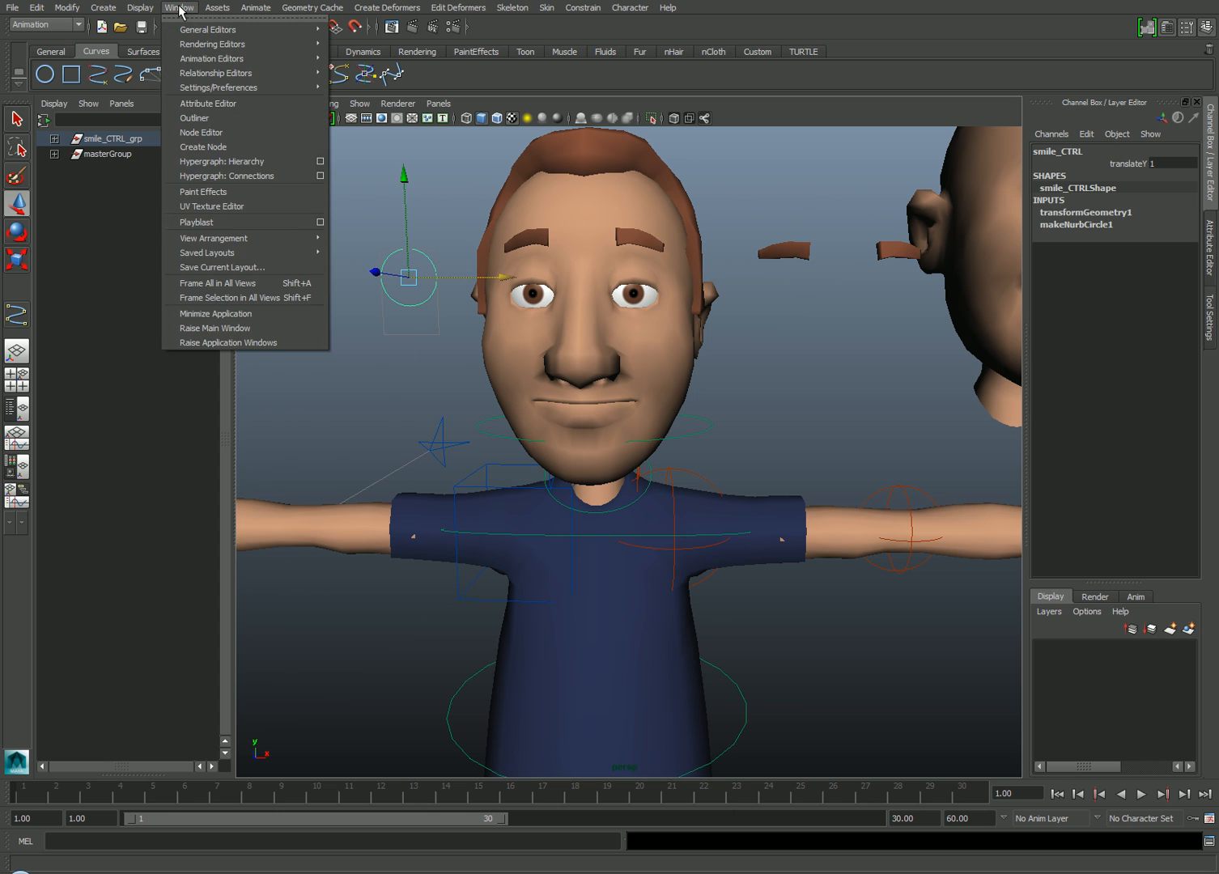
mouse_move(210, 29)
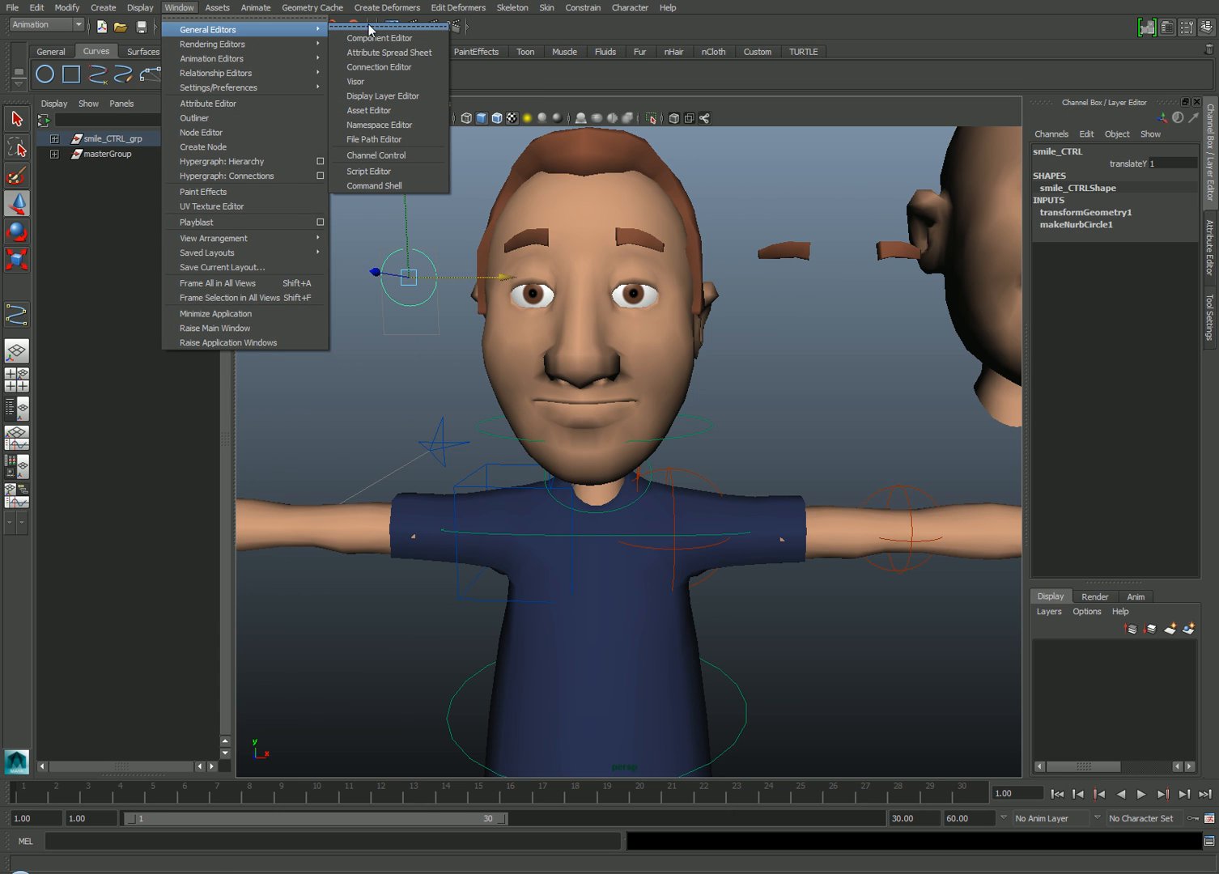
click(381, 67)
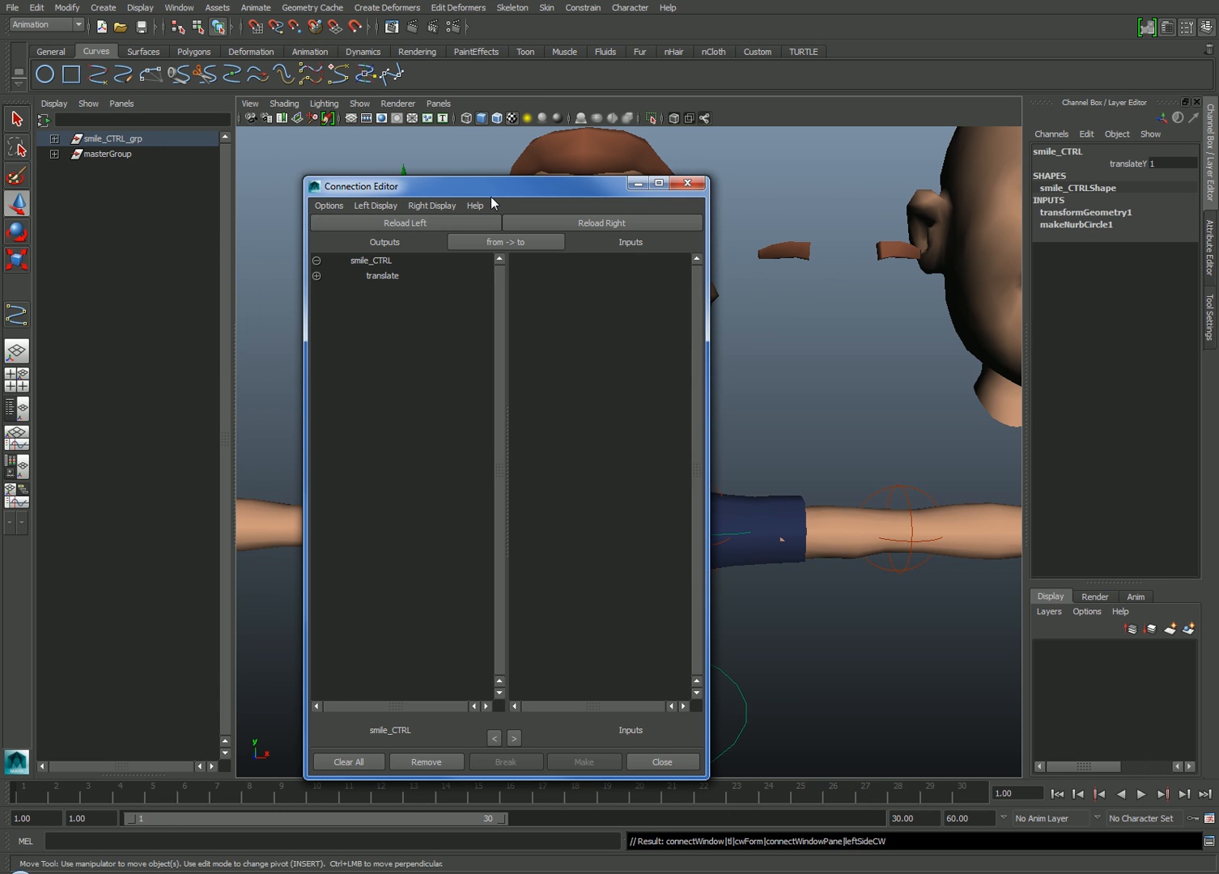
drag(490, 188, 250, 173)
click(657, 305)
click(1085, 334)
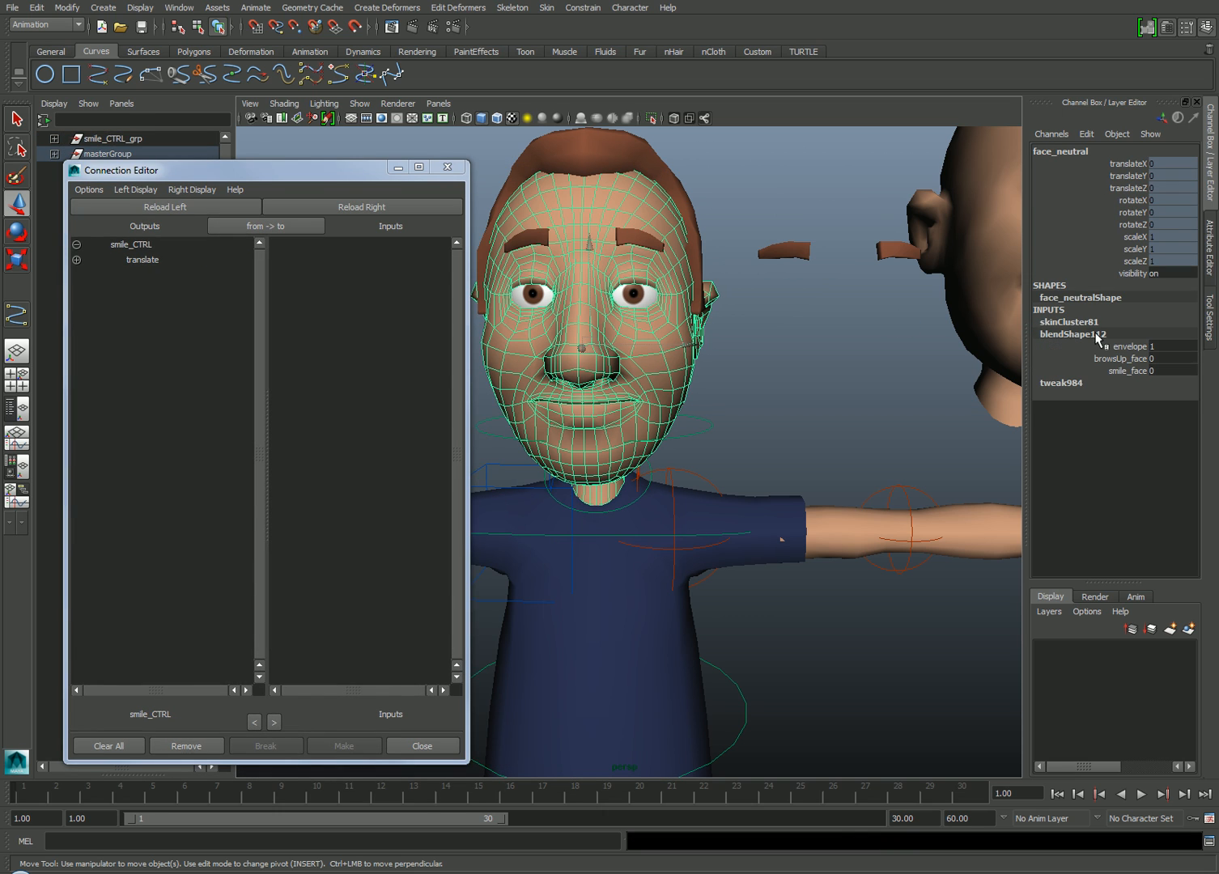
click(395, 207)
- Connect smile_CTRL translateY to the smile_face blend weight and test the smile
click(76, 260)
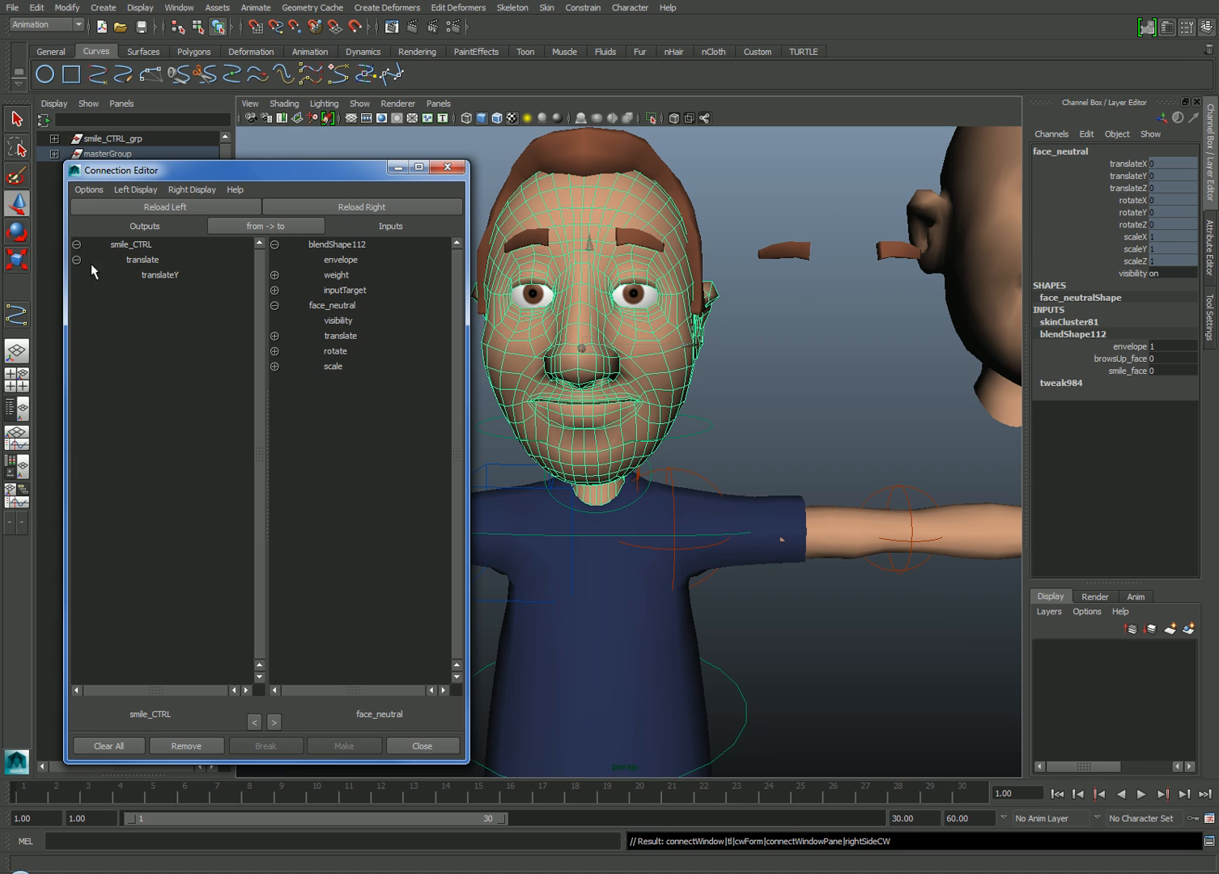
click(167, 276)
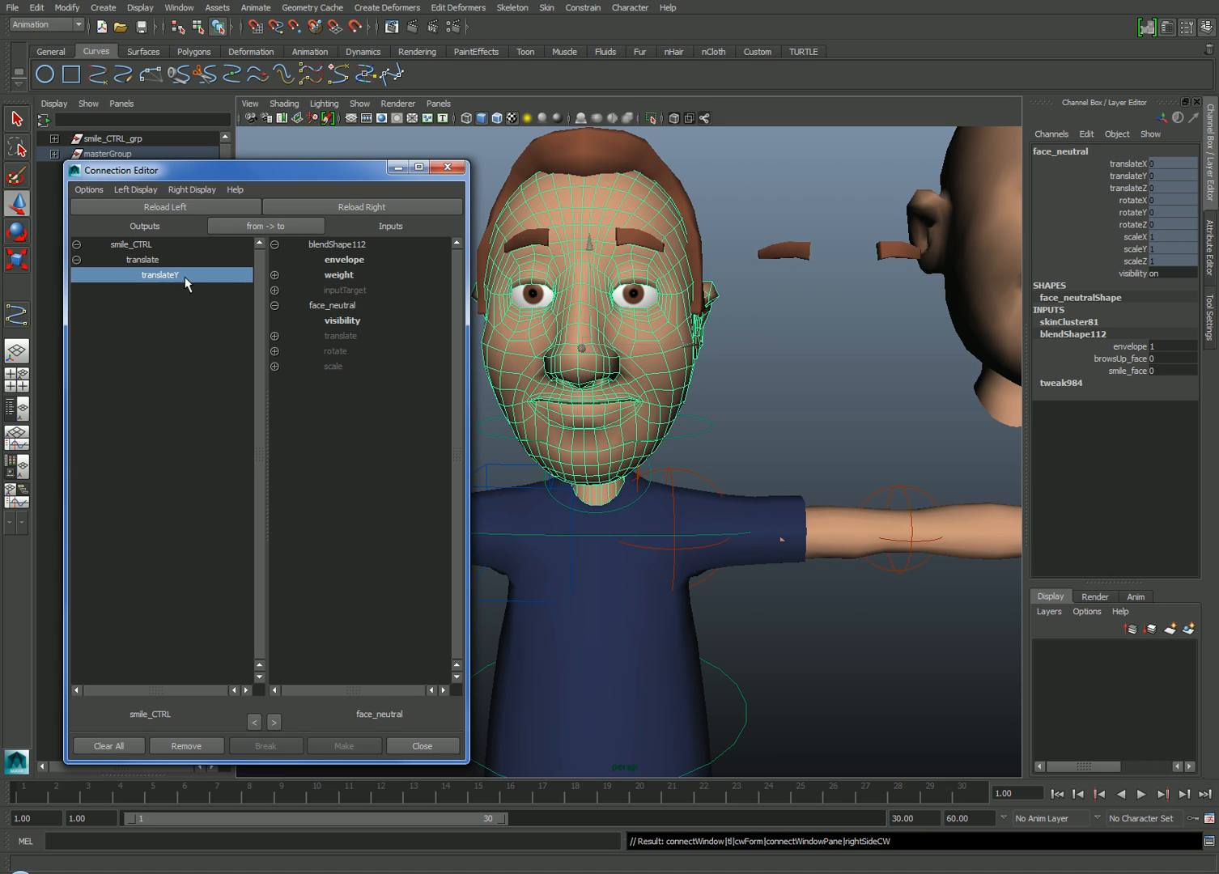
click(275, 275)
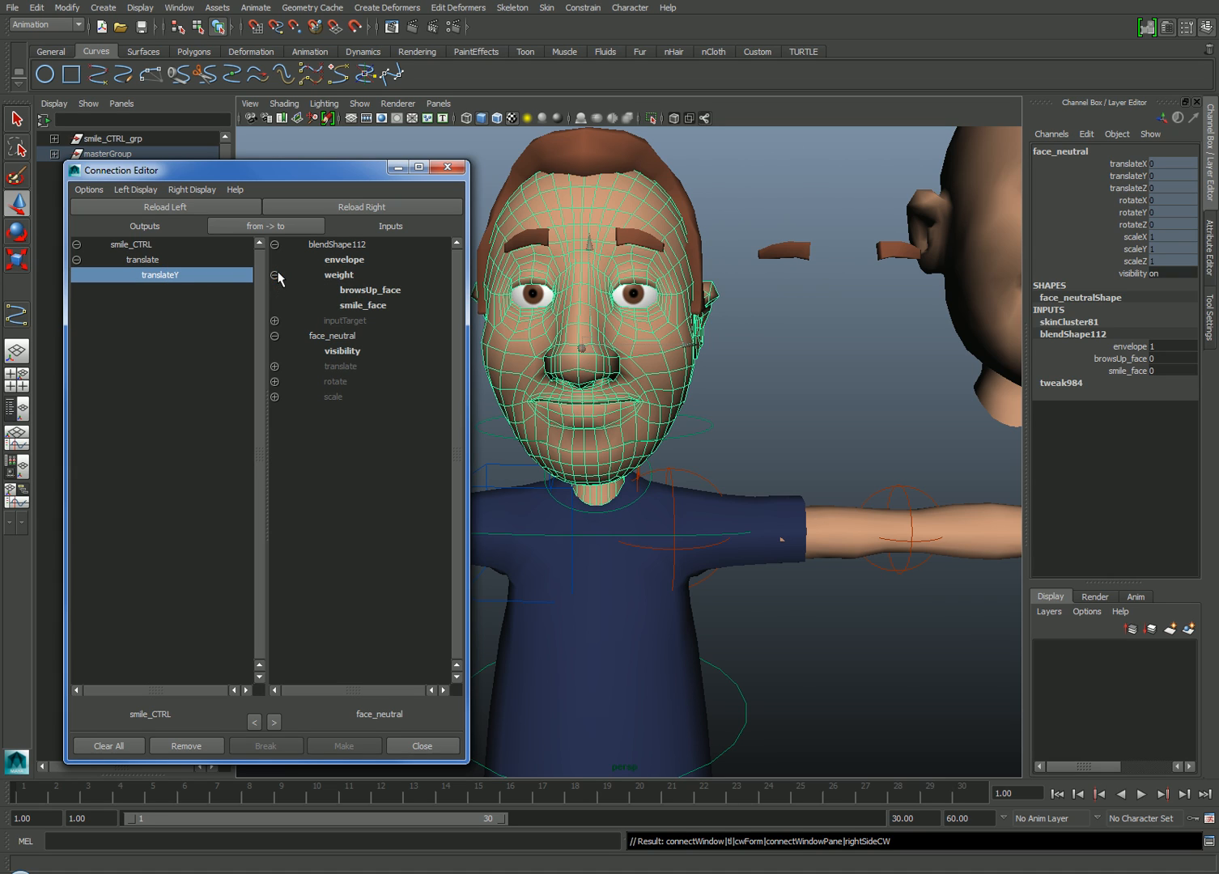
click(381, 305)
click(447, 167)
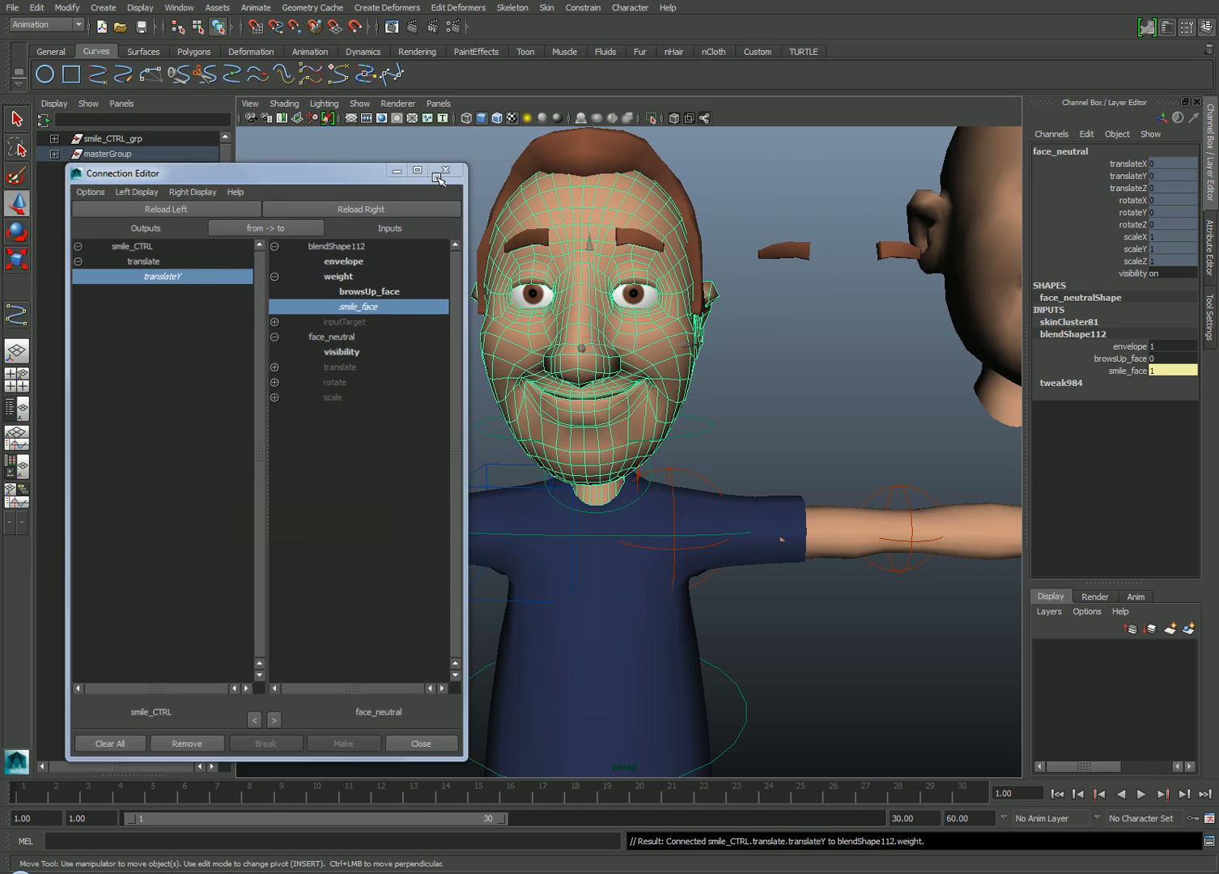
click(420, 293)
mouse_move(427, 313)
mouse_down()
mouse_move(410, 318)
mouse_move(397, 209)
mouse_up()
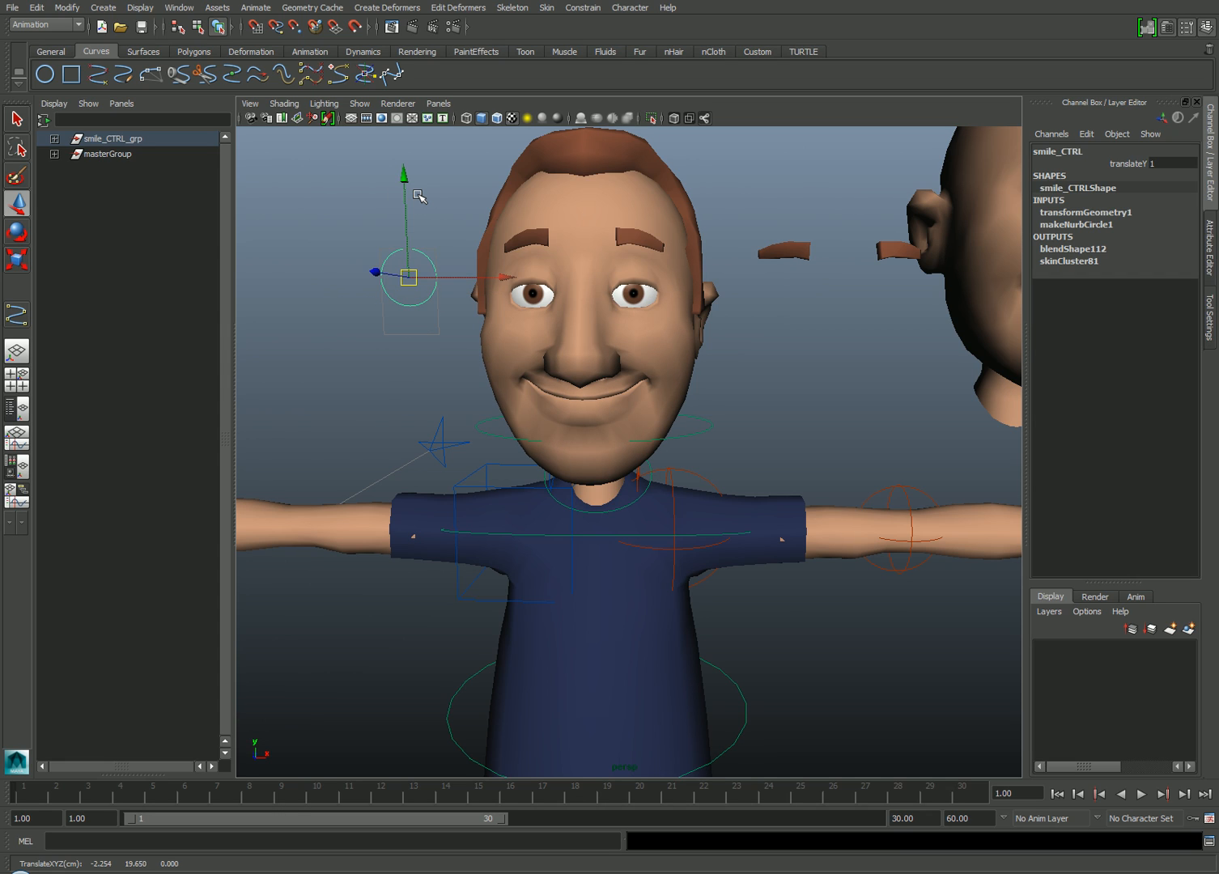